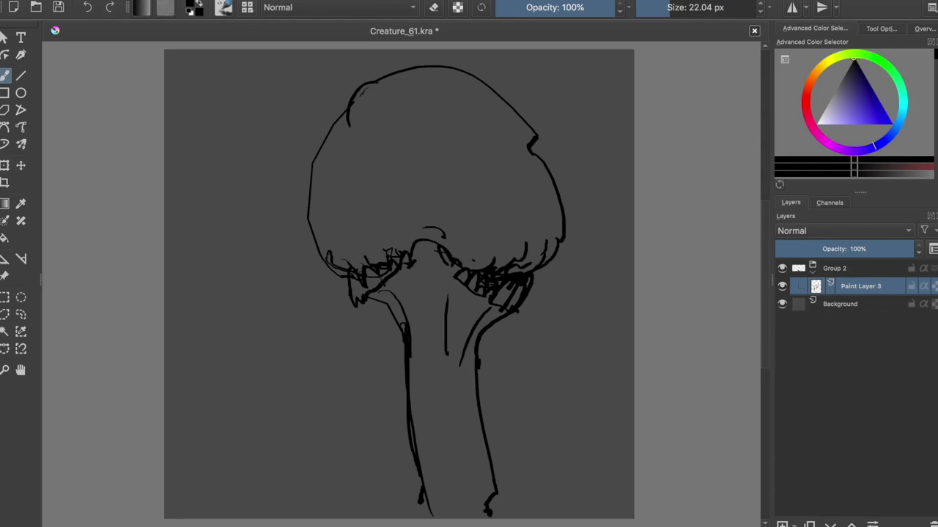
Erase the stalk and ragged underside of the mushroom-like shape, keeping only the domed upper outline
{"action": "left_click", "coordinate": [423, 230]}
{"action": "key", "text": "e"}
{"action": "left_click_drag", "start_coordinate": [315, 246], "coordinate": [560, 233]}
{"action": "key", "text": "minus"}
{"action": "key", "text": "plus"}
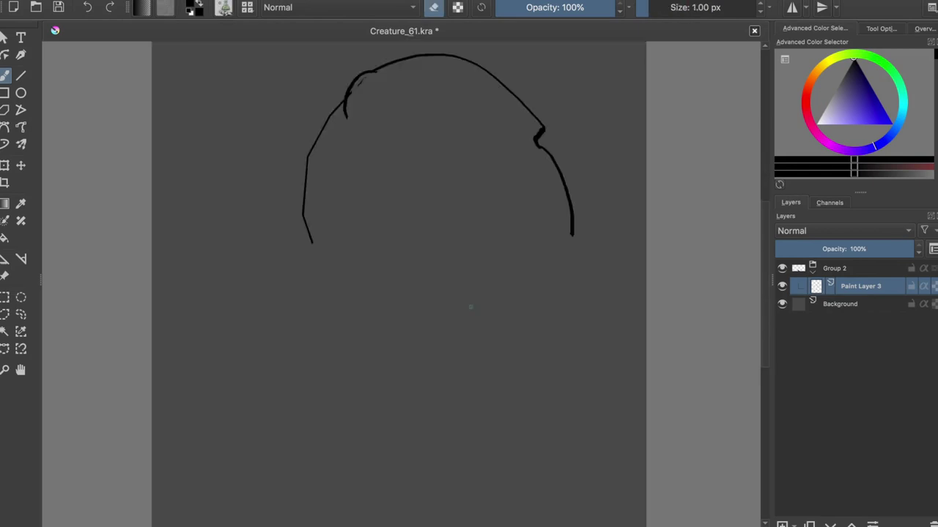
Draw a new rounded underside for the dome, with wavy rear edge and small fold lines at both lower ends
{"action": "key", "text": "minus"}
{"action": "key", "text": "slash"}
{"action": "key", "text": "slash"}
{"action": "key", "text": "slash"}
{"action": "key", "text": "e"}
{"action": "mouse_move", "coordinate": [314, 216]}
{"action": "left_mouse_down"}
{"action": "mouse_move", "coordinate": [448, 287]}
{"action": "mouse_move", "coordinate": [550, 213]}
{"action": "left_mouse_up"}
{"action": "left_click_drag", "start_coordinate": [564, 239], "coordinate": [542, 273]}
{"action": "left_click_drag", "start_coordinate": [341, 262], "coordinate": [378, 307]}
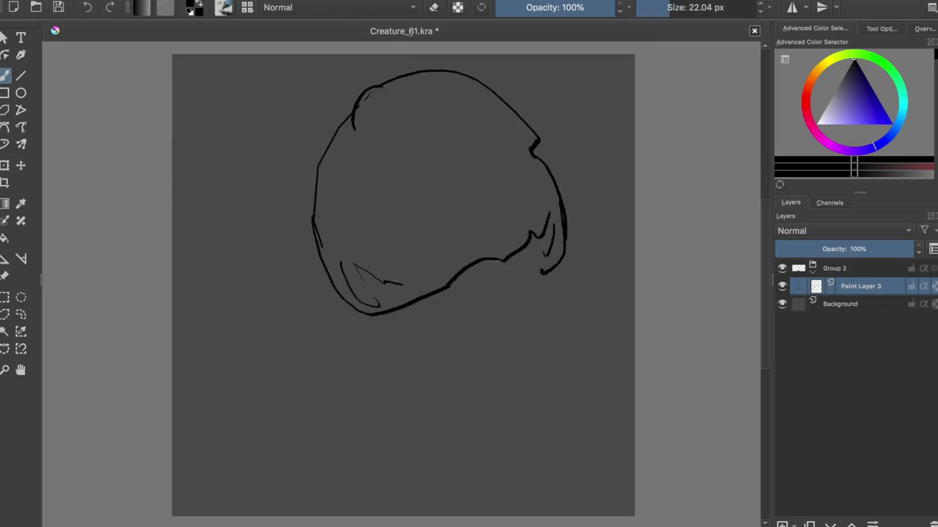
Scale the head sketch down in the upper part of the canvas and darken the fold at its rear edge
{"action": "key", "text": "ctrl+t"}
{"action": "left_click_drag", "start_coordinate": [666, 70], "coordinate": [566, 138]}
{"action": "left_click_drag", "start_coordinate": [546, 175], "coordinate": [528, 120]}
{"action": "key", "text": "b"}
{"action": "key", "text": "e"}
{"action": "key", "text": "e"}
{"action": "left_click_drag", "start_coordinate": [457, 160], "coordinate": [450, 195]}
{"action": "left_click_drag", "start_coordinate": [325, 108], "coordinate": [371, 161]}
{"action": "left_click_drag", "start_coordinate": [362, 119], "coordinate": [357, 179]}
{"action": "left_click_drag", "start_coordinate": [336, 132], "coordinate": [338, 137]}
{"action": "left_click_drag", "start_coordinate": [359, 129], "coordinate": [362, 132]}
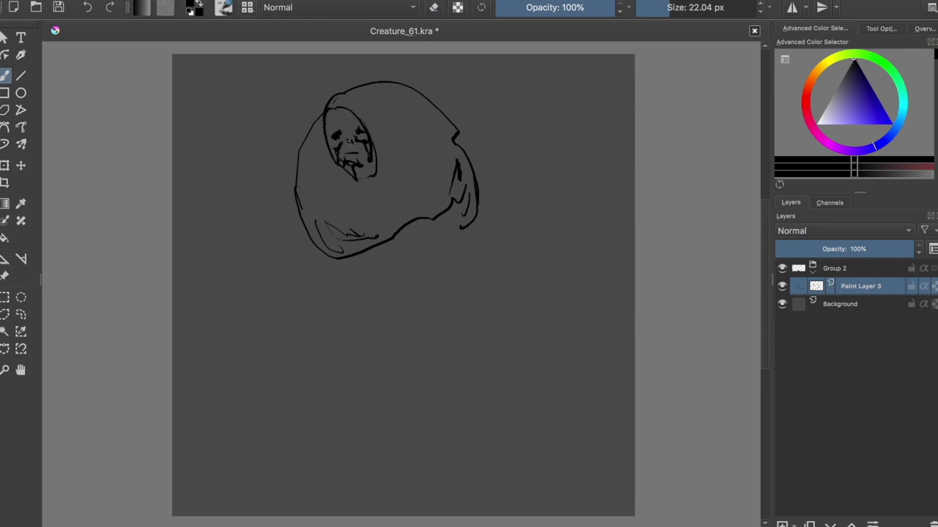
{"action": "key", "text": "ctrl+z"}
{"action": "key", "text": "ctrl+z"}
{"action": "key", "text": "ctrl+z"}
{"action": "key", "text": "ctrl+z"}
Sketch a wide oval face with small eyes, a nose and a frowning mouth on the front of the head
{"action": "left_click_drag", "start_coordinate": [360, 98], "coordinate": [315, 161]}
{"action": "left_click_drag", "start_coordinate": [367, 108], "coordinate": [355, 199]}
{"action": "left_click_drag", "start_coordinate": [314, 163], "coordinate": [351, 194]}
{"action": "key", "text": "e"}
{"action": "mouse_move", "coordinate": [339, 135]}
{"action": "left_mouse_down"}
{"action": "mouse_move", "coordinate": [359, 176]}
{"action": "mouse_move", "coordinate": [345, 167]}
{"action": "left_mouse_up"}
{"action": "key", "text": "e"}
{"action": "mouse_move", "coordinate": [381, 141]}
{"action": "left_mouse_down"}
{"action": "mouse_move", "coordinate": [373, 173]}
{"action": "mouse_move", "coordinate": [343, 178]}
{"action": "mouse_move", "coordinate": [389, 179]}
{"action": "left_mouse_up"}
{"action": "key", "text": "ctrl+z"}
{"action": "key", "text": "ctrl+z"}
{"action": "key", "text": "ctrl+z"}
{"action": "mouse_move", "coordinate": [362, 183]}
{"action": "left_mouse_down"}
{"action": "mouse_move", "coordinate": [381, 188]}
{"action": "mouse_move", "coordinate": [353, 188]}
{"action": "left_mouse_up"}
{"action": "left_click_drag", "start_coordinate": [365, 189], "coordinate": [387, 182]}
{"action": "left_click_drag", "start_coordinate": [374, 165], "coordinate": [388, 174]}
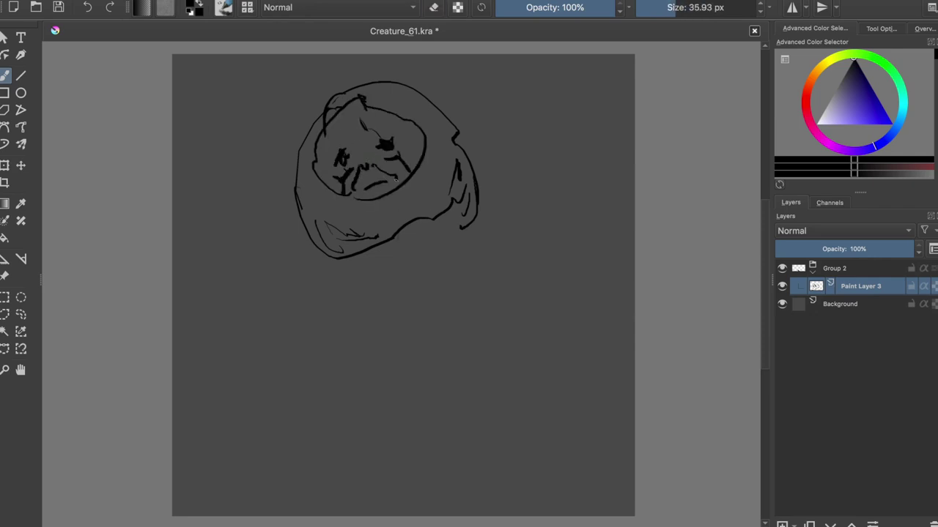
{"action": "left_click_drag", "start_coordinate": [392, 131], "coordinate": [395, 137]}
{"action": "mouse_move", "coordinate": [395, 107]}
{"action": "left_mouse_down"}
{"action": "mouse_move", "coordinate": [449, 139]}
{"action": "mouse_move", "coordinate": [506, 72]}
{"action": "left_mouse_up"}
{"action": "mouse_move", "coordinate": [433, 95]}
{"action": "left_mouse_down"}
{"action": "mouse_move", "coordinate": [525, 85]}
{"action": "mouse_move", "coordinate": [461, 150]}
{"action": "left_mouse_up"}
{"action": "key", "text": "ctrl+z"}
{"action": "key", "text": "ctrl+z"}
{"action": "key", "text": "ctrl+z"}
{"action": "key", "text": "ctrl+z"}
{"action": "mouse_move", "coordinate": [452, 100]}
{"action": "left_mouse_down"}
{"action": "mouse_move", "coordinate": [498, 152]}
{"action": "mouse_move", "coordinate": [483, 160]}
{"action": "mouse_move", "coordinate": [499, 258]}
{"action": "left_mouse_up"}
{"action": "left_click_drag", "start_coordinate": [500, 147], "coordinate": [515, 223]}
{"action": "key", "text": "ctrl+z"}
{"action": "key", "text": "ctrl+z"}
{"action": "key", "text": "ctrl+z"}
{"action": "key", "text": "ctrl+z"}
{"action": "key", "text": "ctrl+z"}
{"action": "key", "text": "ctrl+z"}
Erase the oval face from the head, leaving the outer head contour in place
{"action": "key", "text": "e"}
{"action": "left_click_drag", "start_coordinate": [352, 147], "coordinate": [410, 147]}
{"action": "key", "text": "e"}
{"action": "mouse_move", "coordinate": [340, 125]}
{"action": "left_mouse_down"}
{"action": "mouse_move", "coordinate": [400, 172]}
{"action": "mouse_move", "coordinate": [356, 166]}
{"action": "left_mouse_up"}
Draw a bulging hump behind the head and roughen its inside with short texture marks
{"action": "left_click_drag", "start_coordinate": [385, 262], "coordinate": [382, 262]}
{"action": "left_click_drag", "start_coordinate": [464, 151], "coordinate": [451, 269]}
{"action": "key", "text": "e"}
{"action": "left_click_drag", "start_coordinate": [475, 172], "coordinate": [462, 253]}
{"action": "key", "text": "e"}
Draw the torso sides and two long, bent legs below the head
{"action": "mouse_move", "coordinate": [359, 240]}
{"action": "left_mouse_down"}
{"action": "mouse_move", "coordinate": [345, 240]}
{"action": "mouse_move", "coordinate": [376, 303]}
{"action": "mouse_move", "coordinate": [411, 436]}
{"action": "left_mouse_up"}
{"action": "key", "text": "ctrl+z"}
{"action": "left_click_drag", "start_coordinate": [369, 304], "coordinate": [403, 404]}
{"action": "left_click_drag", "start_coordinate": [402, 404], "coordinate": [383, 490]}
{"action": "left_click_drag", "start_coordinate": [413, 294], "coordinate": [400, 486]}
{"action": "left_click_drag", "start_coordinate": [452, 271], "coordinate": [465, 407]}
{"action": "mouse_move", "coordinate": [414, 298]}
{"action": "left_mouse_down"}
{"action": "mouse_move", "coordinate": [448, 412]}
{"action": "mouse_move", "coordinate": [497, 500]}
{"action": "left_mouse_up"}
{"action": "left_click_drag", "start_coordinate": [446, 411], "coordinate": [481, 490]}
Clean up the overlapping inner-thigh lines and close the crotch with a short horizontal stroke
{"action": "key", "text": "e"}
{"action": "left_click_drag", "start_coordinate": [413, 294], "coordinate": [416, 345]}
{"action": "left_click_drag", "start_coordinate": [416, 299], "coordinate": [425, 341]}
{"action": "key", "text": "e"}
{"action": "left_click_drag", "start_coordinate": [408, 346], "coordinate": [422, 344]}
Add fold lines across the upper torso and more texture strokes on the rear hump
{"action": "left_click_drag", "start_coordinate": [373, 268], "coordinate": [384, 285]}
{"action": "left_click_drag", "start_coordinate": [399, 286], "coordinate": [443, 297]}
{"action": "left_click_drag", "start_coordinate": [468, 157], "coordinate": [480, 199]}
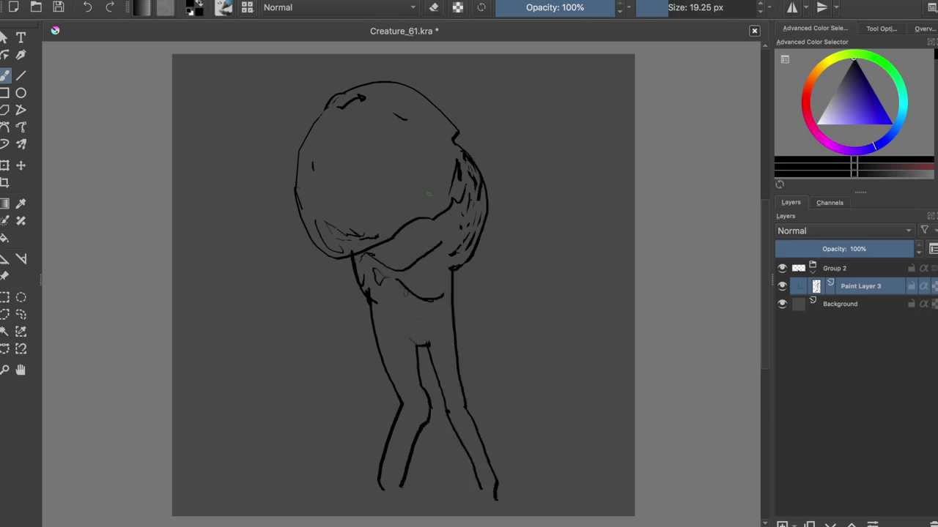
Add a protruding bulge to the front of the head and thicken the line where it meets the forehead
{"action": "left_click_drag", "start_coordinate": [322, 121], "coordinate": [310, 210]}
{"action": "key", "text": "e"}
{"action": "key", "text": "e"}
{"action": "left_click_drag", "start_coordinate": [309, 129], "coordinate": [328, 107]}
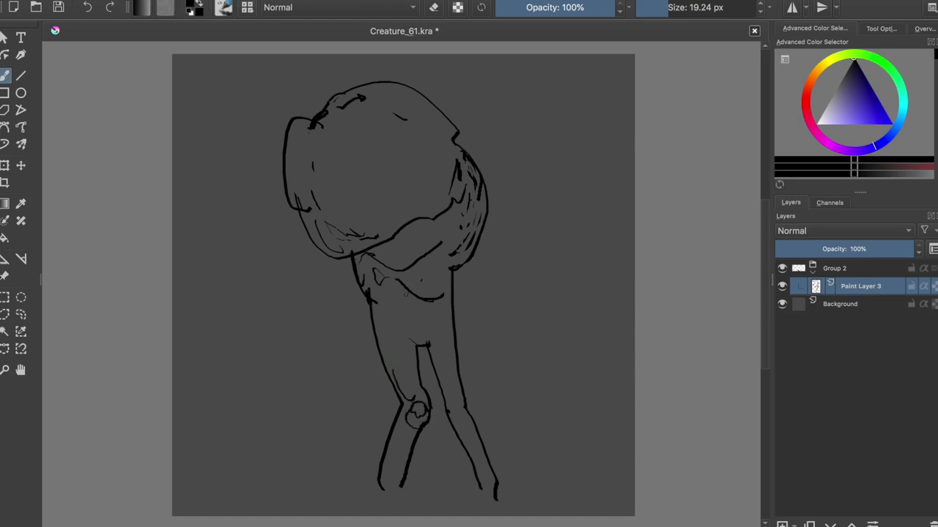
Reshape the front shin, darken the lower end of the rear hump, and save the drawing
{"action": "left_click_drag", "start_coordinate": [393, 418], "coordinate": [378, 489]}
{"action": "left_click_drag", "start_coordinate": [386, 454], "coordinate": [382, 510]}
{"action": "left_click_drag", "start_coordinate": [464, 253], "coordinate": [460, 285]}
{"action": "key", "text": "e"}
{"action": "key", "text": "e"}
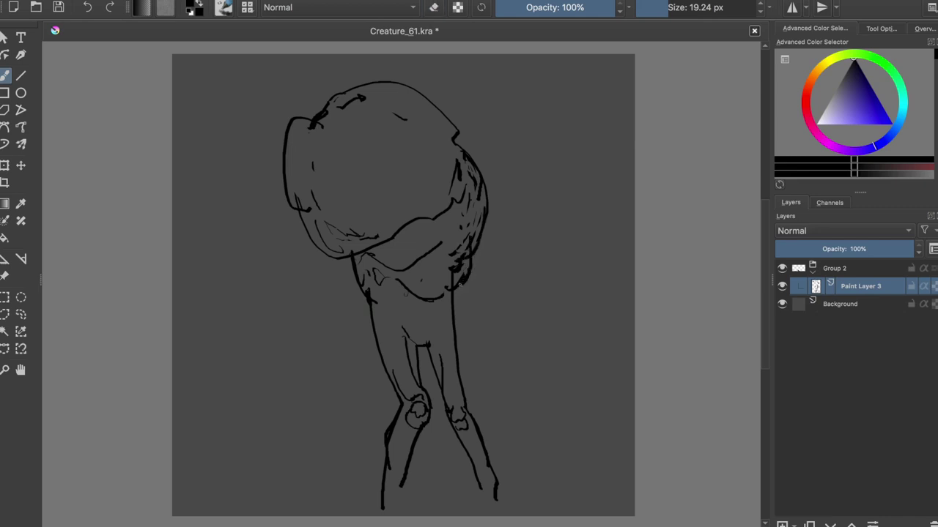
{"action": "key", "text": "e"}
{"action": "key", "text": "ctrl+s"}
Scale the whole creature sketch down slightly and shift it upward on the canvas
{"action": "key", "text": "ctrl+t"}
{"action": "left_click_drag", "start_coordinate": [458, 169], "coordinate": [466, 136]}
{"action": "key", "text": "b"}
Extend both lower legs into pointed feet with small spikes on the rear shin, and save the drawing
{"action": "key", "text": "e"}
{"action": "left_click_drag", "start_coordinate": [383, 469], "coordinate": [384, 502]}
{"action": "left_click_drag", "start_coordinate": [404, 444], "coordinate": [400, 488]}
{"action": "mouse_move", "coordinate": [489, 451]}
{"action": "left_mouse_down"}
{"action": "mouse_move", "coordinate": [476, 506]}
{"action": "mouse_move", "coordinate": [486, 435]}
{"action": "mouse_move", "coordinate": [489, 507]}
{"action": "left_mouse_up"}
{"action": "key", "text": "e"}
{"action": "key", "text": "e"}
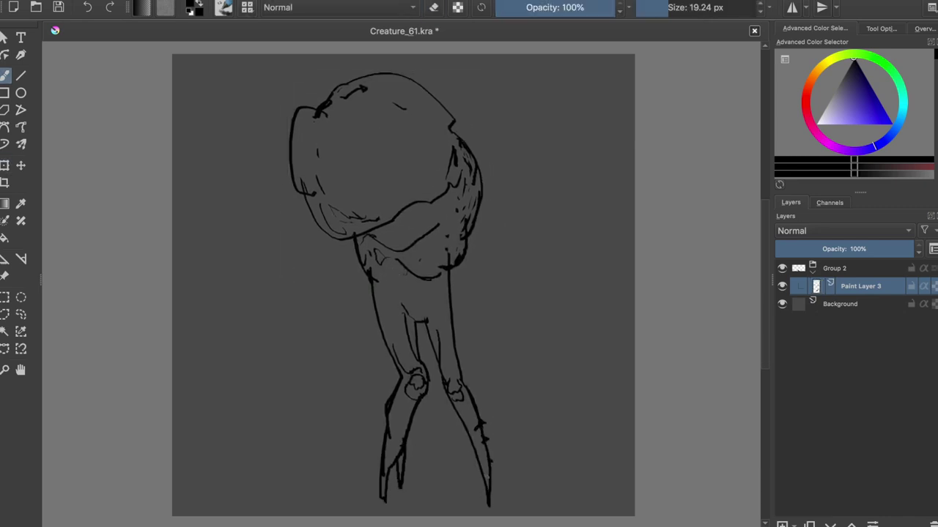
{"action": "key", "text": "e"}
{"action": "key", "text": "e"}
{"action": "key", "text": "ctrl+s"}
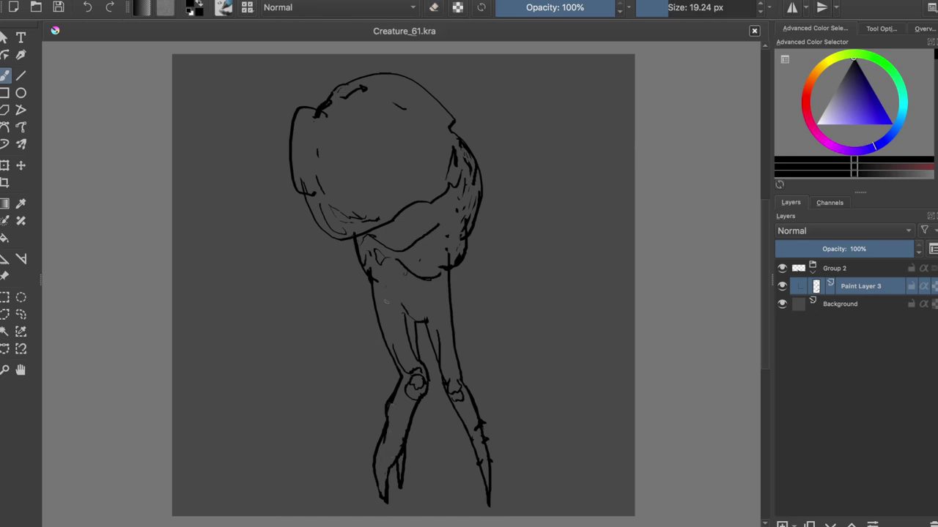
Add a small dark wedge at the crotch and try the first strokes of a mouth on the head
{"action": "left_click_drag", "start_coordinate": [431, 320], "coordinate": [438, 300]}
{"action": "left_click_drag", "start_coordinate": [382, 156], "coordinate": [420, 152]}
{"action": "key", "text": "ctrl+z"}
{"action": "left_click_drag", "start_coordinate": [332, 121], "coordinate": [301, 192]}
{"action": "key", "text": "ctrl+z"}
Sketch an open, fanged mouth with a curved jaw line on the lower front of the head
{"action": "left_click_drag", "start_coordinate": [326, 140], "coordinate": [398, 174]}
{"action": "left_click_drag", "start_coordinate": [321, 193], "coordinate": [375, 198]}
{"action": "mouse_move", "coordinate": [324, 171]}
{"action": "left_mouse_down"}
{"action": "mouse_move", "coordinate": [373, 169]}
{"action": "mouse_move", "coordinate": [389, 157]}
{"action": "left_mouse_up"}
{"action": "key", "text": "ctrl+z"}
{"action": "key", "text": "ctrl+z"}
{"action": "left_click_drag", "start_coordinate": [332, 168], "coordinate": [342, 195]}
{"action": "left_click_drag", "start_coordinate": [369, 197], "coordinate": [379, 158]}
{"action": "left_click_drag", "start_coordinate": [338, 178], "coordinate": [379, 167]}
{"action": "left_click_drag", "start_coordinate": [344, 195], "coordinate": [372, 186]}
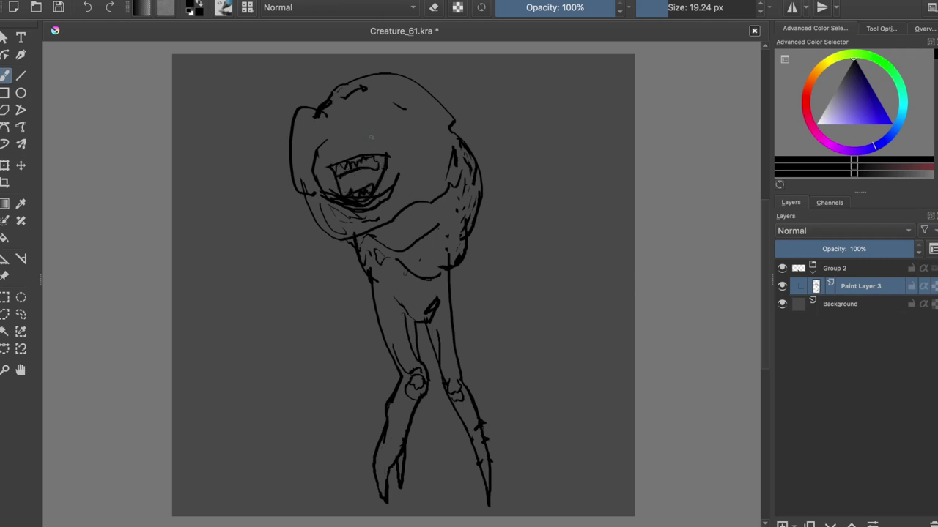
Erase the fanged mouth and jaw line from the head
{"action": "key", "text": "e"}
{"action": "left_click_drag", "start_coordinate": [326, 143], "coordinate": [381, 205]}
{"action": "key", "text": "e"}
Redraw the crotch higher up the torso and rework the inner-thigh contours down to the knees
{"action": "key", "text": "e"}
{"action": "key", "text": "e"}
{"action": "mouse_move", "coordinate": [437, 300]}
{"action": "left_mouse_down"}
{"action": "mouse_move", "coordinate": [399, 302]}
{"action": "mouse_move", "coordinate": [416, 347]}
{"action": "left_mouse_up"}
{"action": "left_click_drag", "start_coordinate": [414, 289], "coordinate": [444, 384]}
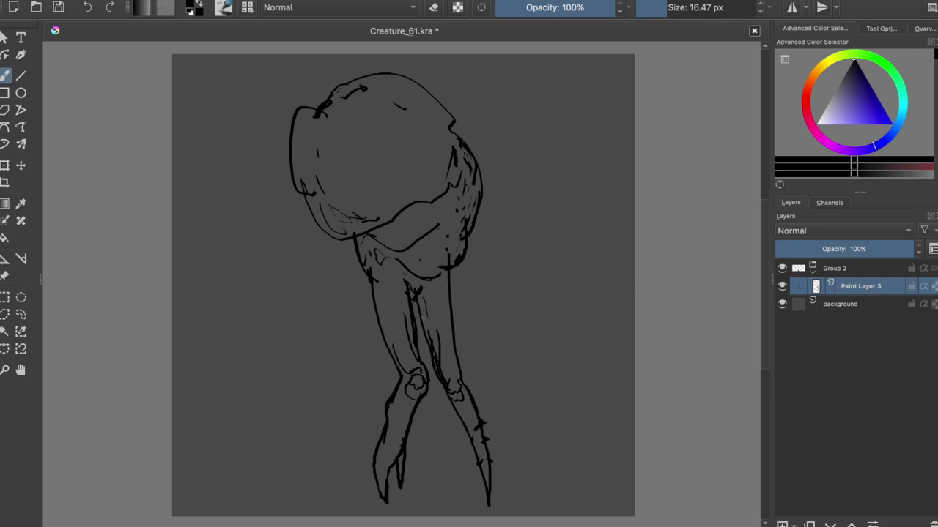
Try erasing the left leg and redrawing its thigh angled further outward
{"action": "key", "text": "e"}
{"action": "mouse_move", "coordinate": [395, 491]}
{"action": "left_mouse_down"}
{"action": "mouse_move", "coordinate": [372, 298]}
{"action": "mouse_move", "coordinate": [407, 320]}
{"action": "left_mouse_up"}
{"action": "key", "text": "e"}
{"action": "left_click_drag", "start_coordinate": [373, 279], "coordinate": [348, 372]}
{"action": "key", "text": "ctrl+z"}
{"action": "mouse_move", "coordinate": [372, 274]}
{"action": "left_mouse_down"}
{"action": "mouse_move", "coordinate": [391, 284]}
{"action": "mouse_move", "coordinate": [320, 391]}
{"action": "left_mouse_up"}
{"action": "mouse_move", "coordinate": [419, 318]}
{"action": "left_mouse_down"}
{"action": "mouse_move", "coordinate": [340, 389]}
{"action": "mouse_move", "coordinate": [402, 318]}
{"action": "mouse_move", "coordinate": [414, 324]}
{"action": "mouse_move", "coordinate": [419, 317]}
{"action": "left_mouse_up"}
{"action": "key", "text": "e"}
{"action": "key", "text": "e"}
{"action": "mouse_move", "coordinate": [401, 320]}
{"action": "left_mouse_down"}
{"action": "mouse_move", "coordinate": [423, 325]}
{"action": "mouse_move", "coordinate": [347, 391]}
{"action": "mouse_move", "coordinate": [365, 353]}
{"action": "left_mouse_up"}
{"action": "key", "text": "e"}
{"action": "key", "text": "e"}
Try a new shin and foot below the redrawn thigh, and undo the leg redraw
{"action": "left_click_drag", "start_coordinate": [320, 397], "coordinate": [358, 509]}
{"action": "left_click_drag", "start_coordinate": [338, 393], "coordinate": [359, 495]}
{"action": "key", "text": "ctrl+z"}
{"action": "key", "text": "ctrl+z"}
{"action": "key", "text": "ctrl+z"}
{"action": "key", "text": "ctrl+z"}
Select the whole left leg freehand and rotate it outward so the foot lands further from the right leg
{"action": "left_click_drag", "start_coordinate": [372, 280], "coordinate": [402, 376]}
{"action": "left_click_drag", "start_coordinate": [402, 378], "coordinate": [386, 502]}
{"action": "left_click", "coordinate": [21, 314]}
{"action": "left_click_drag", "start_coordinate": [345, 298], "coordinate": [370, 282]}
{"action": "key", "text": "ctrl+t"}
{"action": "left_click_drag", "start_coordinate": [389, 368], "coordinate": [405, 274]}
{"action": "left_click_drag", "start_coordinate": [443, 249], "coordinate": [447, 259]}
{"action": "left_click_drag", "start_coordinate": [310, 504], "coordinate": [301, 512]}
{"action": "key", "text": "Return"}
{"action": "key", "text": "ctrl+shift+a"}
Clean up the crotch, redraw the hip line joining the rotated left leg to the torso, and save the drawing
{"action": "key", "text": "b"}
{"action": "key", "text": "e"}
{"action": "left_click_drag", "start_coordinate": [414, 293], "coordinate": [399, 334]}
{"action": "key", "text": "e"}
{"action": "key", "text": "ctrl+s"}
{"action": "key", "text": "e"}
{"action": "key", "text": "e"}
{"action": "left_click_drag", "start_coordinate": [375, 270], "coordinate": [404, 284]}
{"action": "key", "text": "ctrl+s"}
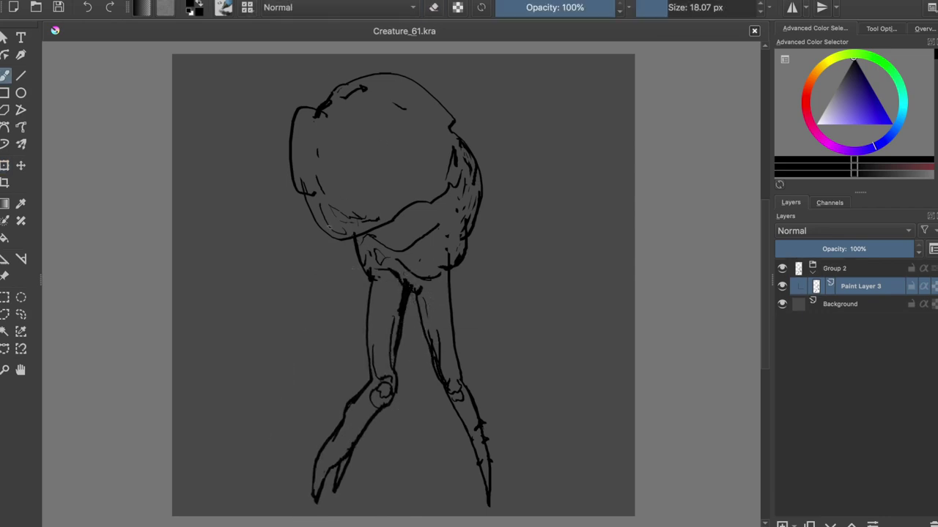
Draw a large round mouth on the head with a dark slanted slit and jagged teeth on both sides, and save
{"action": "left_click_drag", "start_coordinate": [374, 101], "coordinate": [350, 204]}
{"action": "left_click_drag", "start_coordinate": [344, 103], "coordinate": [367, 213]}
{"action": "left_click_drag", "start_coordinate": [419, 101], "coordinate": [366, 214]}
{"action": "left_click_drag", "start_coordinate": [341, 106], "coordinate": [344, 196]}
{"action": "left_click_drag", "start_coordinate": [372, 109], "coordinate": [366, 195]}
{"action": "key", "text": "ctrl+s"}
Try a limb reaching down and outward from the right side of the torso, and undo it
{"action": "left_click_drag", "start_coordinate": [462, 241], "coordinate": [524, 331]}
{"action": "left_click_drag", "start_coordinate": [475, 218], "coordinate": [484, 276]}
{"action": "key", "text": "ctrl+z"}
{"action": "key", "text": "ctrl+z"}
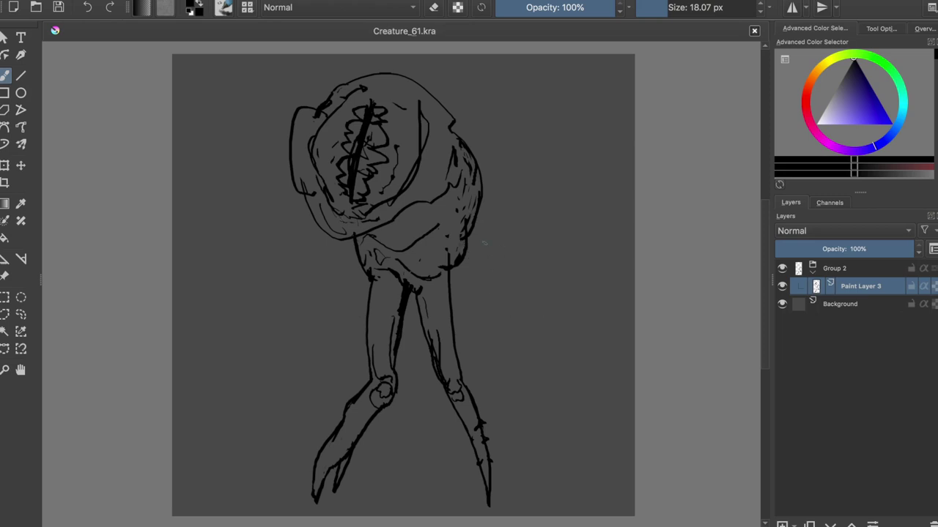
Try an eyestalk with a round eye on top of the head, and undo it
{"action": "mouse_move", "coordinate": [416, 110]}
{"action": "left_mouse_down"}
{"action": "mouse_move", "coordinate": [463, 80]}
{"action": "mouse_move", "coordinate": [433, 73]}
{"action": "left_mouse_up"}
{"action": "key", "text": "ctrl+z"}
{"action": "left_click_drag", "start_coordinate": [400, 96], "coordinate": [438, 77]}
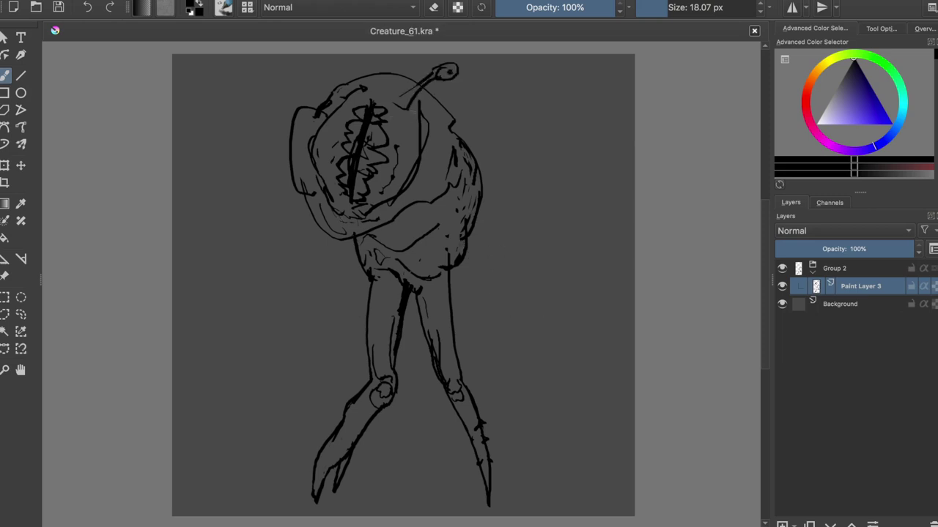
{"action": "key", "text": "ctrl+z"}
{"action": "key", "text": "ctrl+z"}
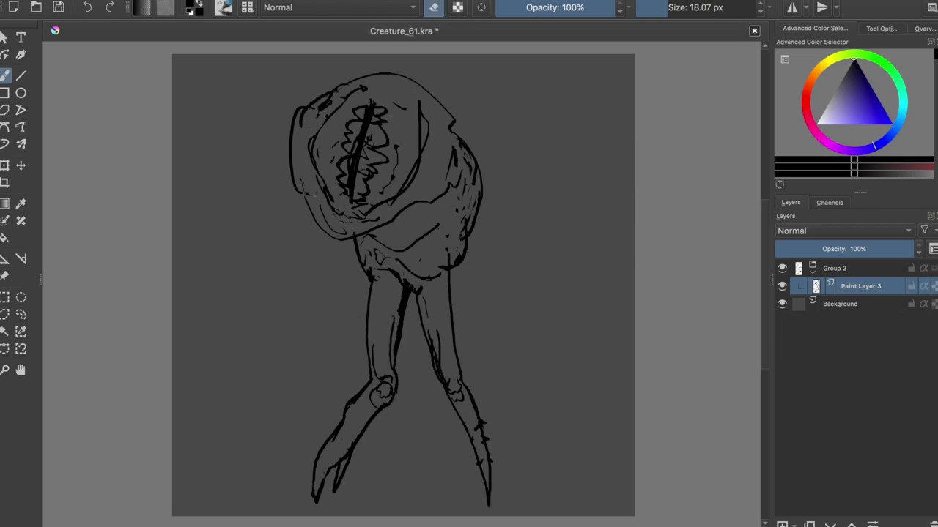
Check the drawing mirrored, select the right leg freehand, shift it slightly outward and up, and save
{"action": "key", "text": "m"}
{"action": "key", "text": "m"}
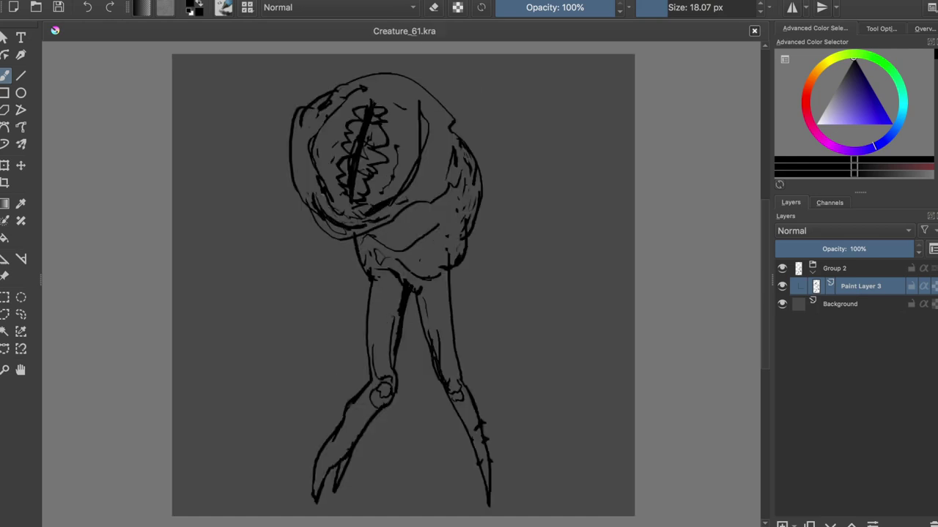
{"action": "left_click_drag", "start_coordinate": [369, 319], "coordinate": [378, 366]}
{"action": "key", "text": "l"}
{"action": "mouse_move", "coordinate": [419, 274]}
{"action": "left_mouse_down"}
{"action": "mouse_move", "coordinate": [519, 494]}
{"action": "mouse_move", "coordinate": [446, 268]}
{"action": "left_mouse_up"}
{"action": "key", "text": "t"}
{"action": "left_click_drag", "start_coordinate": [474, 352], "coordinate": [487, 343]}
{"action": "key", "text": "ctrl+shift+a"}
{"action": "key", "text": "b"}
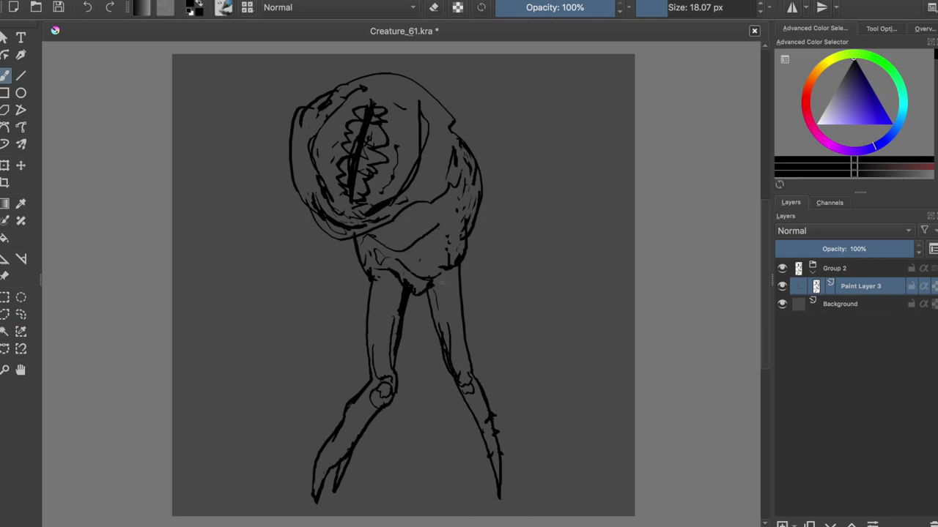
{"action": "key", "text": "ctrl+s"}
Try several contours around the head, ending with a shoulder lump on its upper right edge
{"action": "left_click_drag", "start_coordinate": [290, 127], "coordinate": [333, 299]}
{"action": "key", "text": "ctrl+z"}
{"action": "mouse_move", "coordinate": [394, 73]}
{"action": "left_mouse_down"}
{"action": "mouse_move", "coordinate": [444, 95]}
{"action": "mouse_move", "coordinate": [427, 173]}
{"action": "left_mouse_up"}
{"action": "key", "text": "ctrl+z"}
{"action": "left_click_drag", "start_coordinate": [435, 109], "coordinate": [425, 149]}
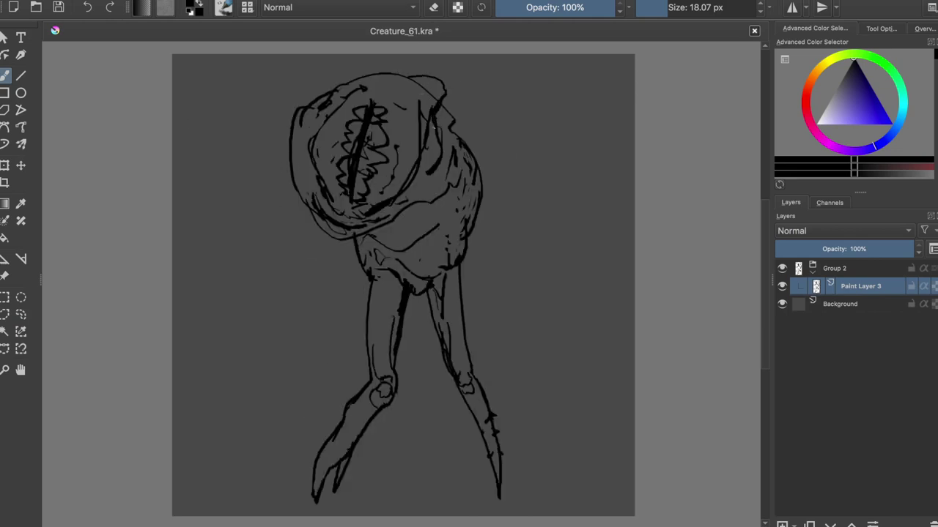
Try a thin upper arm hanging from the shoulder lump beside the torso, and check it in the mirrored view
{"action": "left_click_drag", "start_coordinate": [434, 76], "coordinate": [492, 147]}
{"action": "left_click_drag", "start_coordinate": [445, 98], "coordinate": [497, 180]}
{"action": "left_click_drag", "start_coordinate": [454, 76], "coordinate": [506, 181]}
{"action": "key", "text": "e"}
{"action": "left_click_drag", "start_coordinate": [491, 147], "coordinate": [464, 95]}
{"action": "key", "text": "e"}
{"action": "key", "text": "m"}
{"action": "key", "text": "ctrl+s"}
{"action": "key", "text": "m"}
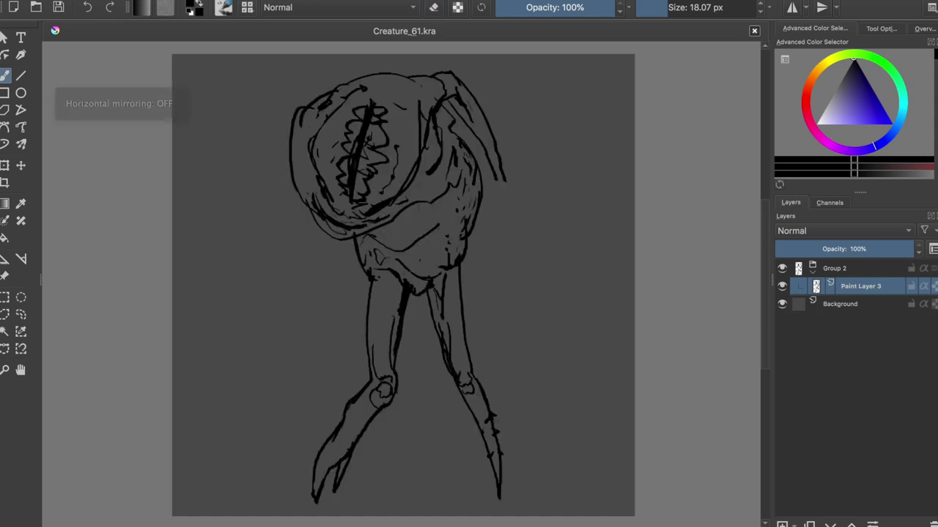
Try a bony hand at the end of the thin arm, and undo the arm strokes
{"action": "left_click_drag", "start_coordinate": [489, 179], "coordinate": [516, 205]}
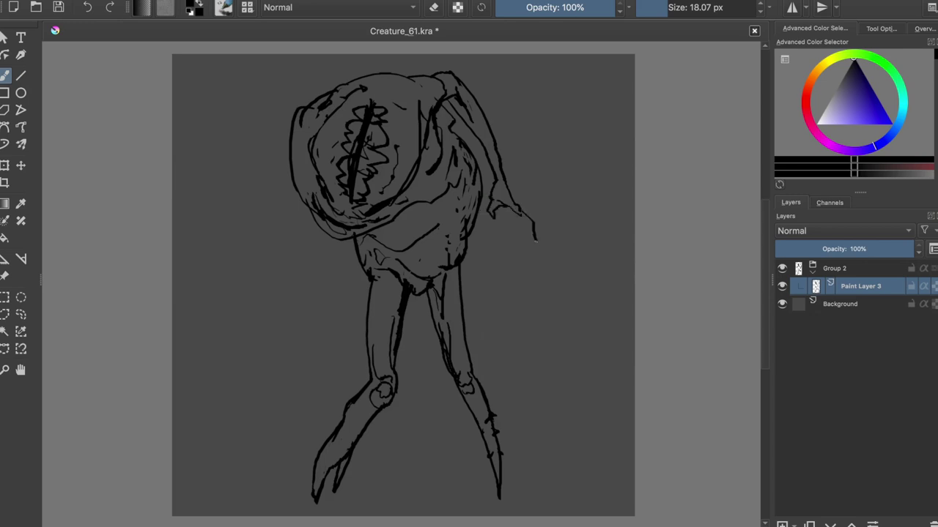
{"action": "key", "text": "ctrl+z"}
{"action": "key", "text": "ctrl+z"}
{"action": "key", "text": "ctrl+z"}
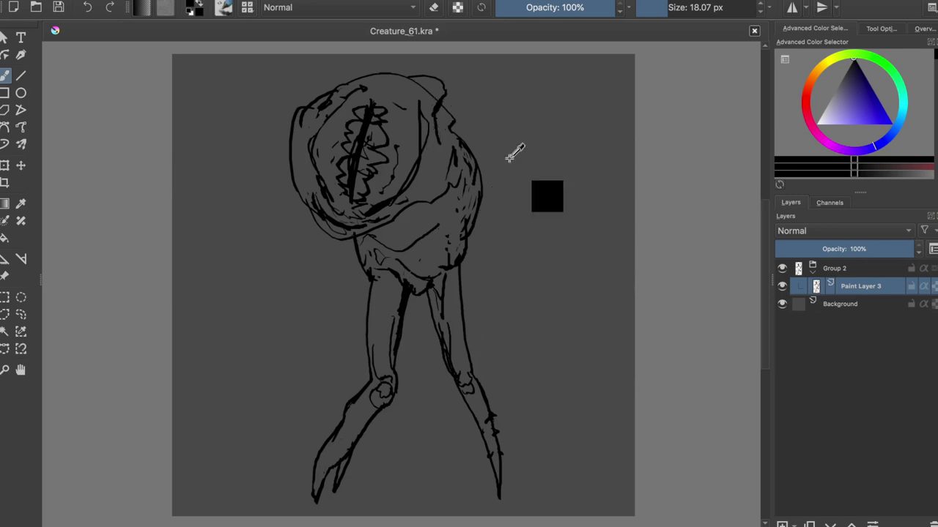
Erase the shoulder lump, redraw the head's right contour with a thicker line, and save
{"action": "key", "text": "e"}
{"action": "key", "text": "e"}
{"action": "key", "text": "e"}
{"action": "mouse_move", "coordinate": [439, 105]}
{"action": "left_mouse_down"}
{"action": "mouse_move", "coordinate": [452, 151]}
{"action": "mouse_move", "coordinate": [455, 124]}
{"action": "left_mouse_up"}
{"action": "key", "text": "e"}
{"action": "left_click_drag", "start_coordinate": [437, 102], "coordinate": [445, 126]}
{"action": "key", "text": "ctrl+s"}
Erase part of the head's lower left edge and draw the chest line and dark armpit beneath it
{"action": "key", "text": "e"}
{"action": "mouse_move", "coordinate": [313, 214]}
{"action": "left_mouse_down"}
{"action": "mouse_move", "coordinate": [342, 237]}
{"action": "mouse_move", "coordinate": [296, 240]}
{"action": "mouse_move", "coordinate": [353, 237]}
{"action": "left_mouse_up"}
{"action": "key", "text": "e"}
{"action": "left_click_drag", "start_coordinate": [355, 240], "coordinate": [402, 231]}
{"action": "mouse_move", "coordinate": [356, 243]}
{"action": "left_mouse_down"}
{"action": "mouse_move", "coordinate": [363, 259]}
{"action": "mouse_move", "coordinate": [378, 257]}
{"action": "left_mouse_up"}
Draw a long, thick arm extending left from below the head, bending at the elbow and hanging down
{"action": "left_click_drag", "start_coordinate": [323, 234], "coordinate": [246, 266]}
{"action": "mouse_move", "coordinate": [326, 240]}
{"action": "left_mouse_down"}
{"action": "mouse_move", "coordinate": [274, 271]}
{"action": "mouse_move", "coordinate": [220, 458]}
{"action": "left_mouse_up"}
{"action": "left_click_drag", "start_coordinate": [277, 269], "coordinate": [256, 442]}
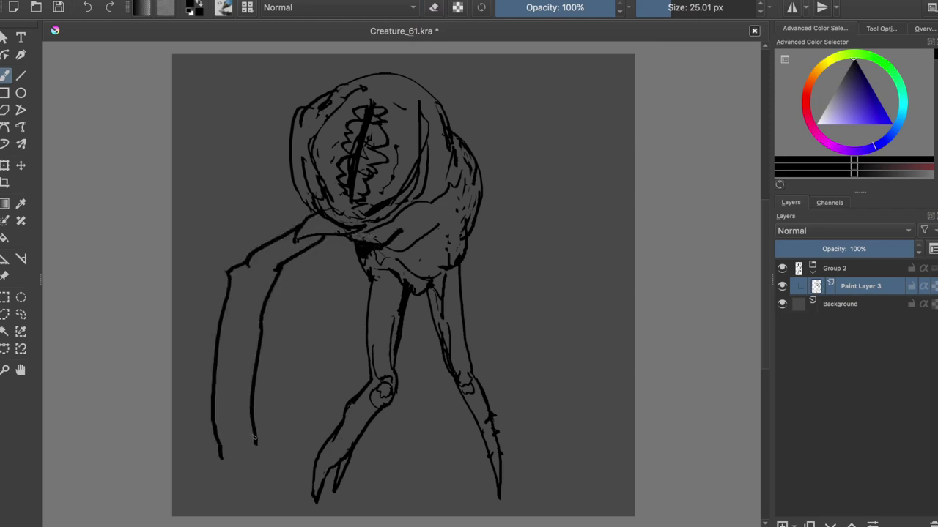
{"action": "mouse_move", "coordinate": [258, 345]}
{"action": "left_mouse_down"}
{"action": "mouse_move", "coordinate": [258, 509]}
{"action": "mouse_move", "coordinate": [221, 388]}
{"action": "mouse_move", "coordinate": [255, 444]}
{"action": "left_mouse_up"}
{"action": "key", "text": "e"}
{"action": "key", "text": "e"}
Close the long arm with a two-pronged claw near the ground, and check the drawing mirrored
{"action": "left_click_drag", "start_coordinate": [215, 438], "coordinate": [224, 499]}
{"action": "key", "text": "ctrl+z"}
{"action": "left_click_drag", "start_coordinate": [216, 413], "coordinate": [243, 469]}
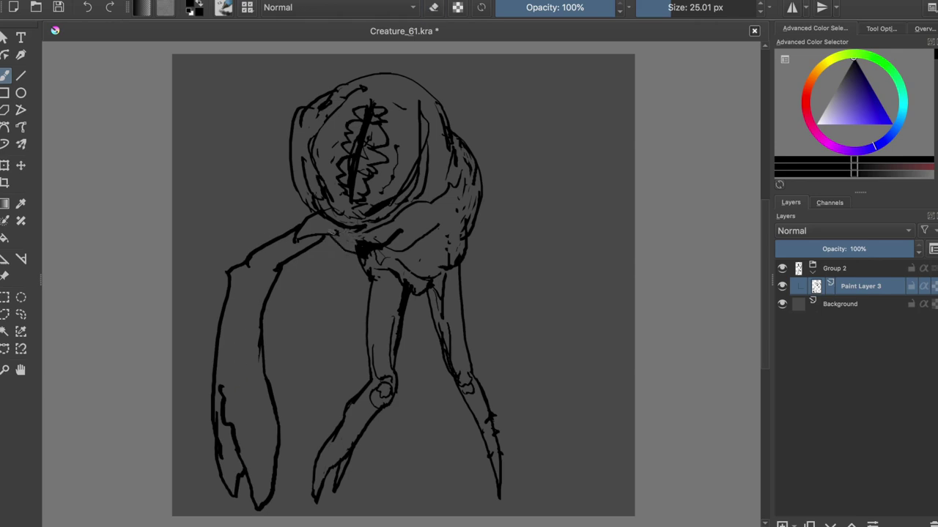
{"action": "key", "text": "e"}
{"action": "key", "text": "m"}
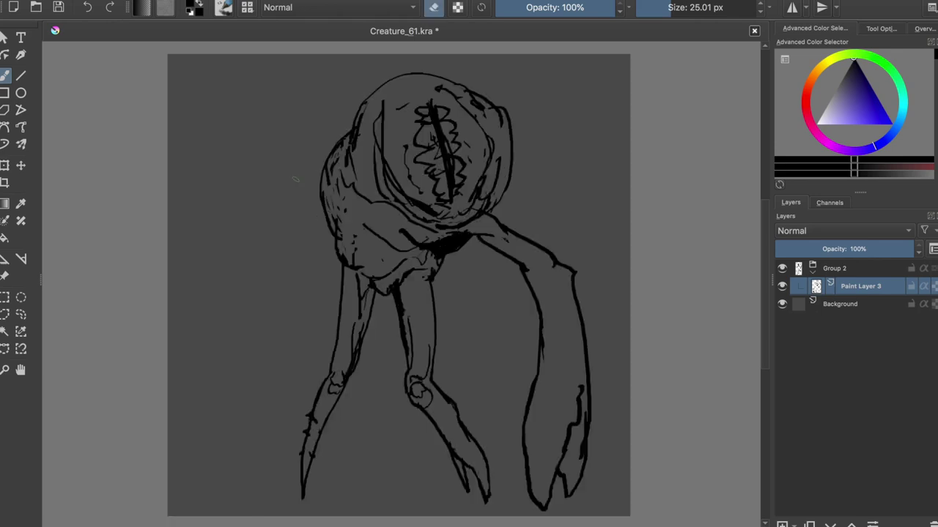
{"action": "key", "text": "m"}
{"action": "key", "text": "e"}
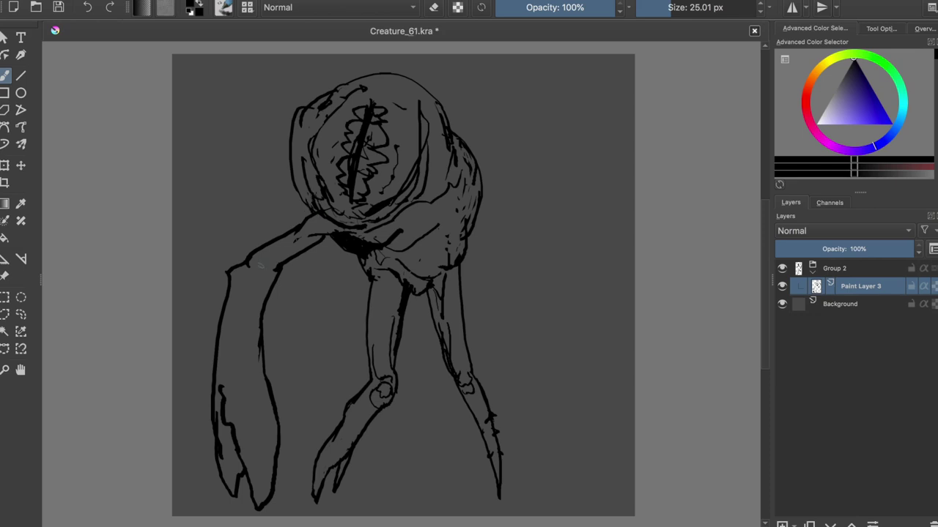
Try selecting part of the mouth freehand and shifting it to the right, and undo the move
{"action": "key", "text": "l"}
{"action": "mouse_move", "coordinate": [374, 101]}
{"action": "left_mouse_down"}
{"action": "mouse_move", "coordinate": [378, 211]}
{"action": "mouse_move", "coordinate": [375, 101]}
{"action": "left_mouse_up"}
{"action": "key", "text": "t"}
{"action": "left_click_drag", "start_coordinate": [381, 156], "coordinate": [403, 157]}
{"action": "key", "text": "ctrl+z"}
Erase the mouth's right row of teeth and widen the slit into a solid black opening
{"action": "key", "text": "b"}
{"action": "key", "text": "e"}
{"action": "left_click_drag", "start_coordinate": [379, 111], "coordinate": [371, 192]}
{"action": "key", "text": "ctrl+shift+a"}
{"action": "key", "text": "e"}
{"action": "mouse_move", "coordinate": [354, 146]}
{"action": "left_mouse_down"}
{"action": "mouse_move", "coordinate": [352, 179]}
{"action": "mouse_move", "coordinate": [375, 114]}
{"action": "left_mouse_up"}
{"action": "left_click_drag", "start_coordinate": [359, 197], "coordinate": [364, 194]}
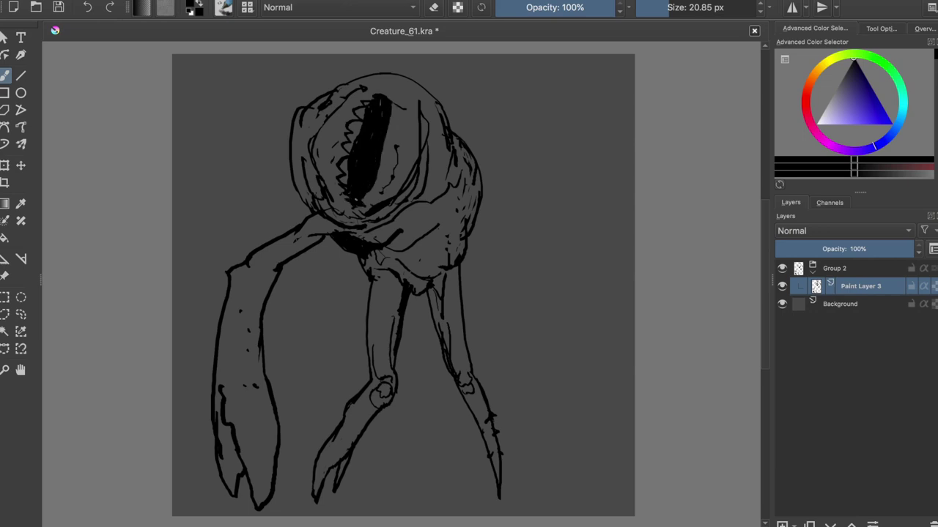
Draw a new row of pointed teeth along the right edge of the black opening, and save
{"action": "left_click_drag", "start_coordinate": [366, 121], "coordinate": [374, 202]}
{"action": "mouse_move", "coordinate": [395, 97]}
{"action": "left_mouse_down"}
{"action": "mouse_move", "coordinate": [408, 139]}
{"action": "mouse_move", "coordinate": [372, 204]}
{"action": "left_mouse_up"}
{"action": "key", "text": "ctrl+s"}
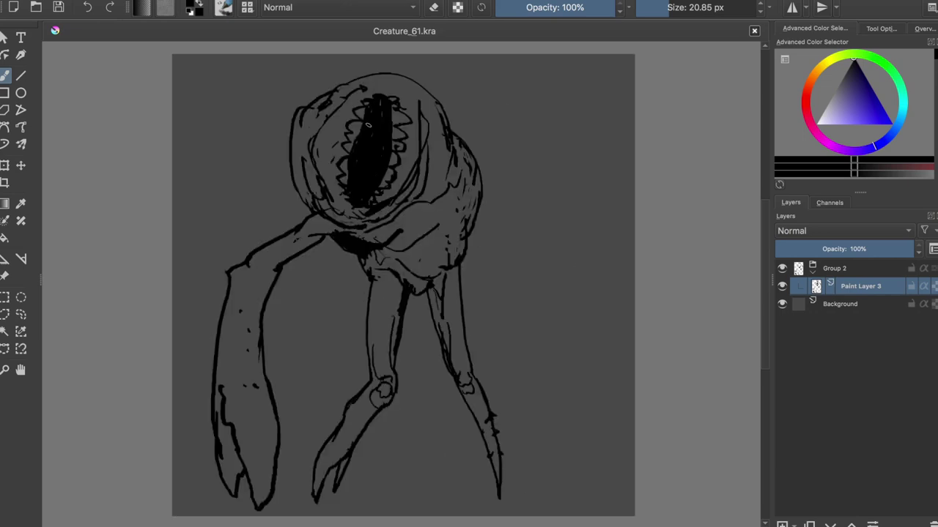
Try a long tongue hanging from the mouth opening down past the hips
{"action": "key", "text": "e"}
{"action": "mouse_move", "coordinate": [374, 132]}
{"action": "left_mouse_down"}
{"action": "mouse_move", "coordinate": [364, 180]}
{"action": "mouse_move", "coordinate": [356, 143]}
{"action": "mouse_move", "coordinate": [355, 169]}
{"action": "left_mouse_up"}
{"action": "key", "text": "e"}
{"action": "key", "text": "ctrl+z"}
{"action": "left_click_drag", "start_coordinate": [372, 124], "coordinate": [342, 331]}
{"action": "left_click_drag", "start_coordinate": [361, 208], "coordinate": [342, 331]}
{"action": "key", "text": "e"}
{"action": "left_click_drag", "start_coordinate": [347, 223], "coordinate": [340, 244]}
{"action": "left_click_drag", "start_coordinate": [351, 194], "coordinate": [367, 188]}
{"action": "key", "text": "e"}
{"action": "left_click_drag", "start_coordinate": [359, 185], "coordinate": [365, 202]}
Check the drawing in the mirrored view and undo the tongue strokes
{"action": "key", "text": "m"}
{"action": "key", "text": "ctrl+z"}
{"action": "key", "text": "ctrl+z"}
{"action": "key", "text": "ctrl+z"}
{"action": "key", "text": "ctrl+z"}
{"action": "key", "text": "m"}
{"action": "key", "text": "e"}
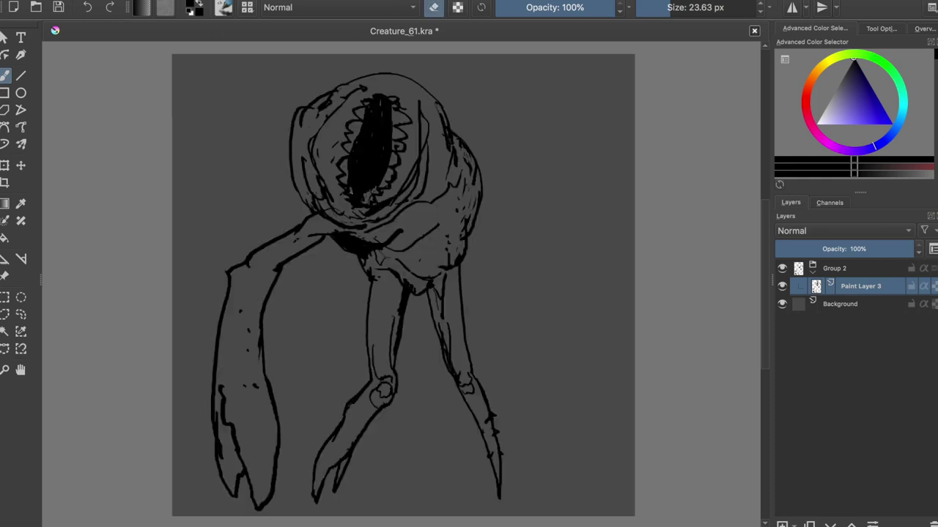
{"action": "key", "text": "e"}
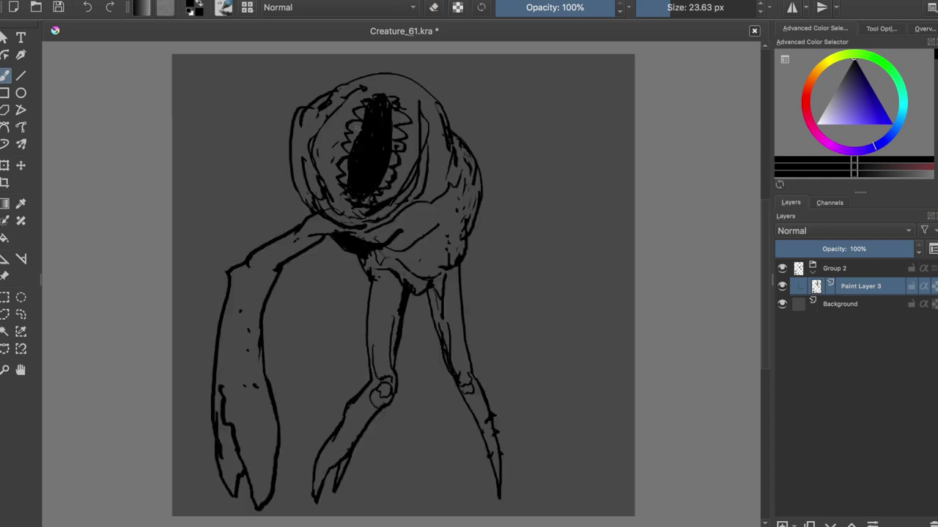
Widen the black mouth opening to the left and redraw the left row of teeth along its new edge
{"action": "left_click_drag", "start_coordinate": [358, 128], "coordinate": [349, 155]}
{"action": "left_click_drag", "start_coordinate": [344, 130], "coordinate": [342, 182]}
{"action": "key", "text": "e"}
{"action": "key", "text": "e"}
{"action": "mouse_move", "coordinate": [340, 130]}
{"action": "left_mouse_down"}
{"action": "mouse_move", "coordinate": [338, 147]}
{"action": "mouse_move", "coordinate": [374, 96]}
{"action": "mouse_move", "coordinate": [355, 114]}
{"action": "mouse_move", "coordinate": [366, 107]}
{"action": "left_mouse_up"}
{"action": "key", "text": "e"}
{"action": "key", "text": "e"}
{"action": "key", "text": "bracketleft"}
{"action": "key", "text": "bracketleft"}
{"action": "key", "text": "bracketleft"}
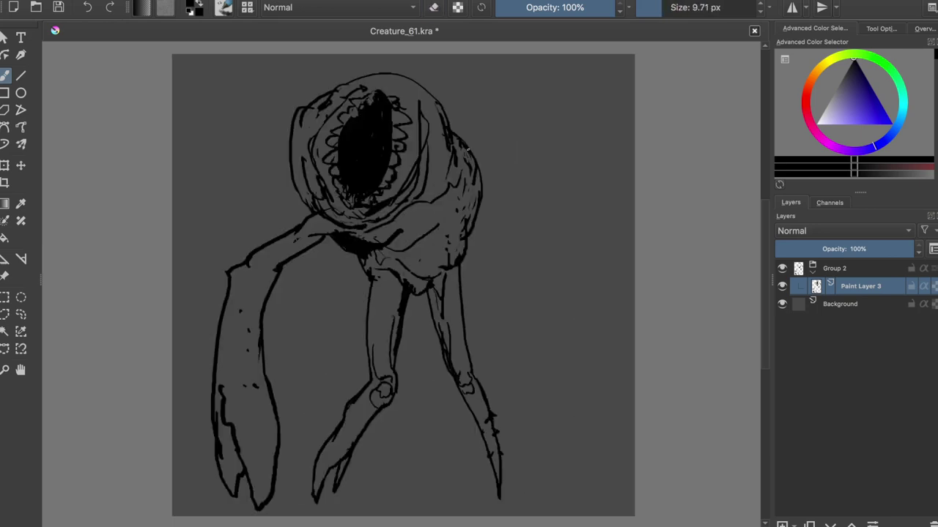
Try to move the lassoed arm up and to the left, and undo the move
{"action": "key", "text": "e"}
{"action": "key", "text": "bracketright"}
{"action": "key", "text": "bracketright"}
{"action": "key", "text": "bracketright"}
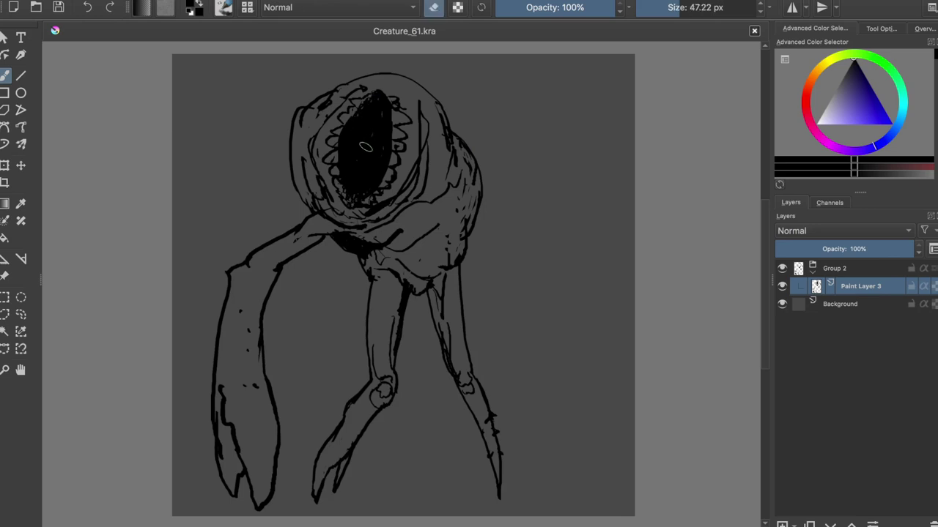
{"action": "key", "text": "ctrl+z"}
{"action": "key", "text": "bracketleft"}
{"action": "key", "text": "bracketleft"}
{"action": "key", "text": "l"}
{"action": "mouse_move", "coordinate": [335, 227]}
{"action": "left_mouse_down"}
{"action": "mouse_move", "coordinate": [303, 266]}
{"action": "mouse_move", "coordinate": [330, 267]}
{"action": "left_mouse_up"}
{"action": "key", "text": "t"}
{"action": "left_click_drag", "start_coordinate": [293, 232], "coordinate": [275, 186]}
{"action": "key", "text": "ctrl+z"}
{"action": "key", "text": "ctrl+shift+a"}
Shift the whole creature to the right on the canvas, and move the lassoed upper arm up beside the head
{"action": "left_click_drag", "start_coordinate": [453, 302], "coordinate": [513, 302]}
{"action": "key", "text": "l"}
{"action": "mouse_move", "coordinate": [394, 269]}
{"action": "left_mouse_down"}
{"action": "mouse_move", "coordinate": [323, 208]}
{"action": "mouse_move", "coordinate": [360, 290]}
{"action": "left_mouse_up"}
{"action": "key", "text": "t"}
{"action": "mouse_move", "coordinate": [362, 271]}
{"action": "left_mouse_down"}
{"action": "mouse_move", "coordinate": [334, 203]}
{"action": "mouse_move", "coordinate": [339, 213]}
{"action": "mouse_move", "coordinate": [346, 194]}
{"action": "left_mouse_up"}
{"action": "key", "text": "ctrl+t"}
{"action": "key", "text": "ctrl+shift+a"}
{"action": "key", "text": "b"}
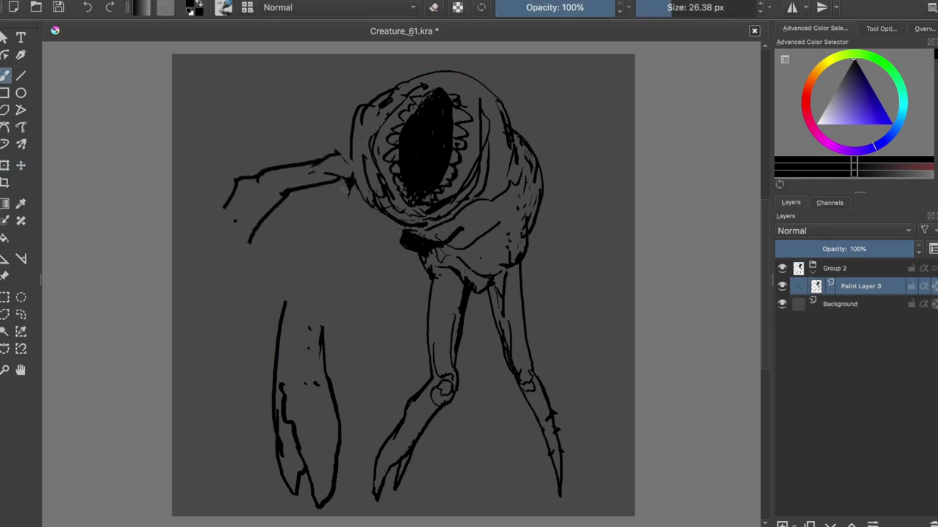
Redraw the shoulder lines where the raised arm joins the head, and clear the black patch beneath the head
{"action": "key", "text": "e"}
{"action": "key", "text": "e"}
{"action": "mouse_move", "coordinate": [330, 156]}
{"action": "left_mouse_down"}
{"action": "mouse_move", "coordinate": [358, 151]}
{"action": "mouse_move", "coordinate": [361, 194]}
{"action": "left_mouse_up"}
{"action": "key", "text": "e"}
{"action": "key", "text": "e"}
{"action": "mouse_move", "coordinate": [407, 247]}
{"action": "left_mouse_down"}
{"action": "mouse_move", "coordinate": [419, 242]}
{"action": "mouse_move", "coordinate": [356, 186]}
{"action": "mouse_move", "coordinate": [376, 194]}
{"action": "left_mouse_up"}
{"action": "key", "text": "e"}
{"action": "key", "text": "e"}
{"action": "key", "text": "e"}
{"action": "key", "text": "e"}
{"action": "key", "text": "e"}
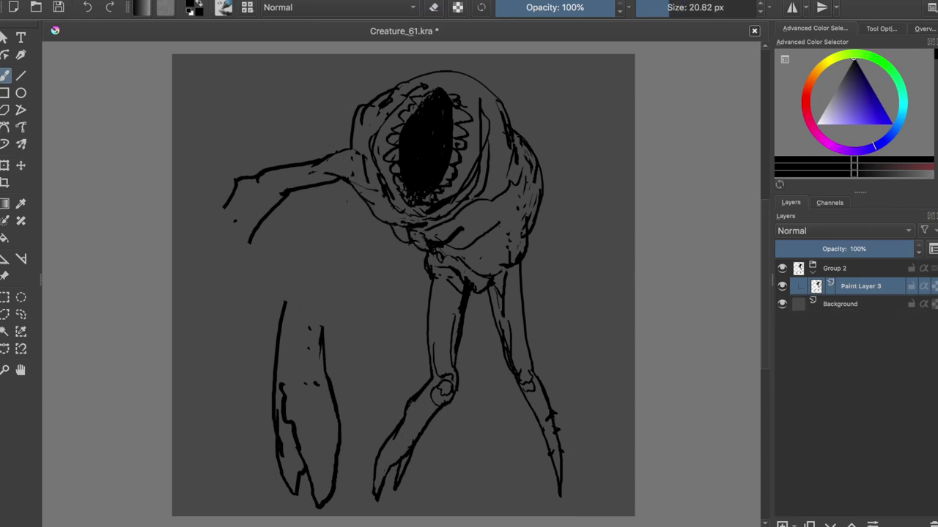
Rework the contour lines under the head, and save the drawing with a check in the mirrored view
{"action": "key", "text": "e"}
{"action": "left_click_drag", "start_coordinate": [402, 223], "coordinate": [426, 222]}
{"action": "key", "text": "e"}
{"action": "left_click_drag", "start_coordinate": [394, 220], "coordinate": [443, 204]}
{"action": "key", "text": "e"}
{"action": "key", "text": "e"}
{"action": "key", "text": "m"}
{"action": "key", "text": "ctrl+s"}
{"action": "key", "text": "m"}
Erase the old elbow lines, and try new forearm strokes toward the hand, undoing them
{"action": "key", "text": "e"}
{"action": "left_click_drag", "start_coordinate": [285, 194], "coordinate": [240, 254]}
{"action": "key", "text": "e"}
{"action": "mouse_move", "coordinate": [225, 205]}
{"action": "left_mouse_down"}
{"action": "mouse_move", "coordinate": [251, 175]}
{"action": "mouse_move", "coordinate": [273, 259]}
{"action": "mouse_move", "coordinate": [318, 266]}
{"action": "mouse_move", "coordinate": [283, 313]}
{"action": "left_mouse_up"}
{"action": "key", "text": "ctrl+z"}
{"action": "key", "text": "l"}
{"action": "key", "text": "ctrl+shift+a"}
{"action": "key", "text": "b"}
{"action": "key", "text": "e"}
{"action": "left_click_drag", "start_coordinate": [292, 277], "coordinate": [306, 329]}
{"action": "key", "text": "ctrl+z"}
{"action": "key", "text": "ctrl+z"}
Lasso the detached lower arm with its claws and move it left, beneath the elbow
{"action": "key", "text": "l"}
{"action": "left_click_drag", "start_coordinate": [300, 256], "coordinate": [295, 257]}
{"action": "key", "text": "t"}
{"action": "left_click_drag", "start_coordinate": [324, 373], "coordinate": [275, 366]}
{"action": "key", "text": "ctrl+shift+a"}
{"action": "key", "text": "b"}
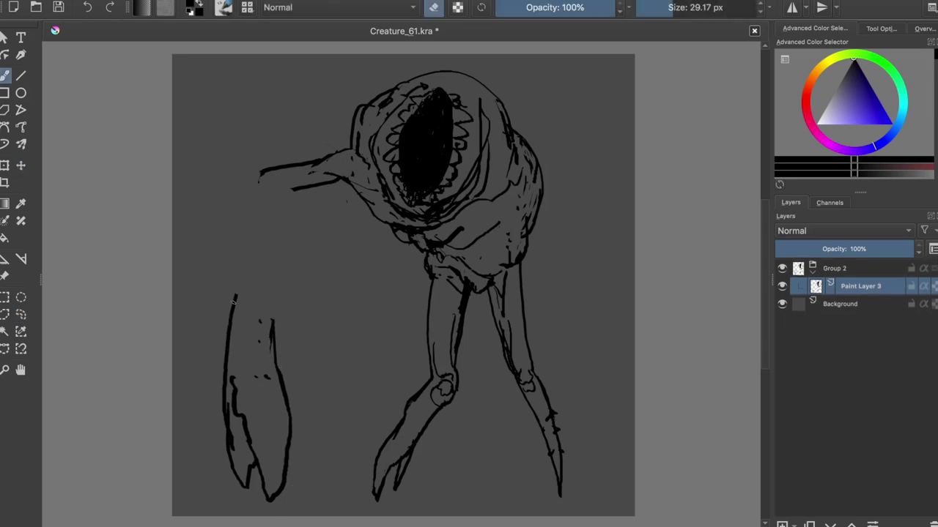
Draw the long forearm outline from the upper arm down to the clawed hand, and save
{"action": "key", "text": "e"}
{"action": "left_click_drag", "start_coordinate": [259, 173], "coordinate": [236, 332]}
{"action": "mouse_move", "coordinate": [306, 187]}
{"action": "left_mouse_down"}
{"action": "mouse_move", "coordinate": [273, 316]}
{"action": "mouse_move", "coordinate": [281, 229]}
{"action": "mouse_move", "coordinate": [272, 325]}
{"action": "left_mouse_up"}
{"action": "key", "text": "ctrl+z"}
{"action": "key", "text": "e"}
{"action": "left_click_drag", "start_coordinate": [238, 334], "coordinate": [238, 298]}
{"action": "key", "text": "ctrl+s"}
Refine the elbow bend and the top of the forearm outline, and save
{"action": "key", "text": "e"}
{"action": "key", "text": "e"}
{"action": "left_click_drag", "start_coordinate": [262, 169], "coordinate": [254, 217]}
{"action": "key", "text": "e"}
{"action": "left_click_drag", "start_coordinate": [253, 189], "coordinate": [246, 342]}
{"action": "key", "text": "ctrl+z"}
{"action": "key", "text": "ctrl+s"}
Move the forearm and hand farther left, reconnect the upper arm lines to the elbow, and save
{"action": "mouse_move", "coordinate": [300, 190]}
{"action": "left_mouse_down"}
{"action": "mouse_move", "coordinate": [312, 175]}
{"action": "mouse_move", "coordinate": [312, 195]}
{"action": "left_mouse_up"}
{"action": "key", "text": "l"}
{"action": "key", "text": "t"}
{"action": "left_click_drag", "start_coordinate": [297, 247], "coordinate": [274, 256]}
{"action": "key", "text": "ctrl+shift+a"}
{"action": "key", "text": "b"}
{"action": "left_click_drag", "start_coordinate": [277, 171], "coordinate": [330, 158]}
{"action": "left_click_drag", "start_coordinate": [291, 193], "coordinate": [343, 180]}
{"action": "key", "text": "ctrl+s"}
{"action": "key", "text": "m"}
{"action": "key", "text": "m"}
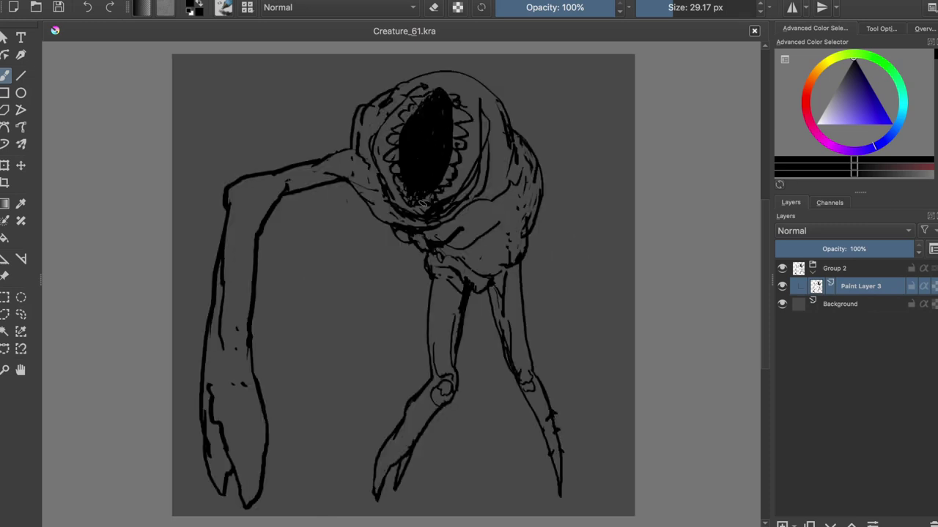
Try hollowing out the black mouth opening with the eraser, and undo the changes
{"action": "key", "text": "e"}
{"action": "left_click", "coordinate": [416, 132]}
{"action": "key", "text": "ctrl+z"}
{"action": "left_click_drag", "start_coordinate": [440, 153], "coordinate": [449, 153]}
{"action": "left_click_drag", "start_coordinate": [428, 123], "coordinate": [424, 183]}
{"action": "key", "text": "e"}
{"action": "left_click_drag", "start_coordinate": [423, 144], "coordinate": [415, 143]}
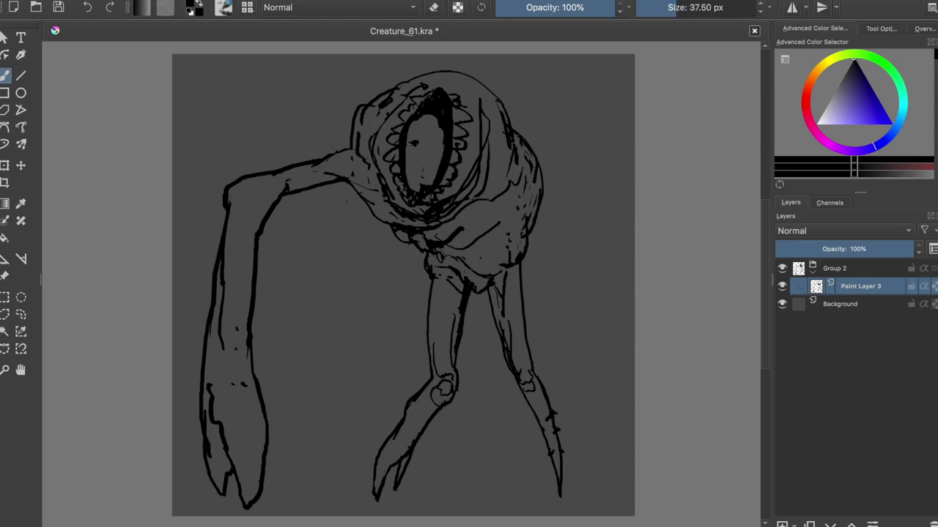
{"action": "key", "text": "ctrl+z"}
{"action": "key", "text": "ctrl+z"}
{"action": "key", "text": "ctrl+z"}
{"action": "key", "text": "ctrl+z"}
{"action": "key", "text": "ctrl+z"}
{"action": "key", "text": "ctrl+z"}
{"action": "key", "text": "ctrl+z"}
{"action": "key", "text": "ctrl+z"}
Try heavier contour strokes under the head and along the neck, and undo them
{"action": "left_click_drag", "start_coordinate": [388, 215], "coordinate": [421, 228]}
{"action": "left_click_drag", "start_coordinate": [437, 235], "coordinate": [454, 230]}
{"action": "left_click_drag", "start_coordinate": [492, 199], "coordinate": [466, 225]}
{"action": "key", "text": "e"}
{"action": "mouse_move", "coordinate": [460, 210]}
{"action": "left_mouse_down"}
{"action": "mouse_move", "coordinate": [454, 219]}
{"action": "mouse_move", "coordinate": [469, 234]}
{"action": "left_mouse_up"}
{"action": "key", "text": "e"}
{"action": "key", "text": "ctrl+z"}
{"action": "key", "text": "ctrl+z"}
{"action": "key", "text": "ctrl+z"}
{"action": "key", "text": "ctrl+z"}
{"action": "key", "text": "ctrl+z"}
{"action": "key", "text": "F1"}
{"action": "left_click_drag", "start_coordinate": [507, 144], "coordinate": [472, 223]}
{"action": "key", "text": "ctrl+z"}
{"action": "key", "text": "bracketleft"}
{"action": "key", "text": "bracketleft"}
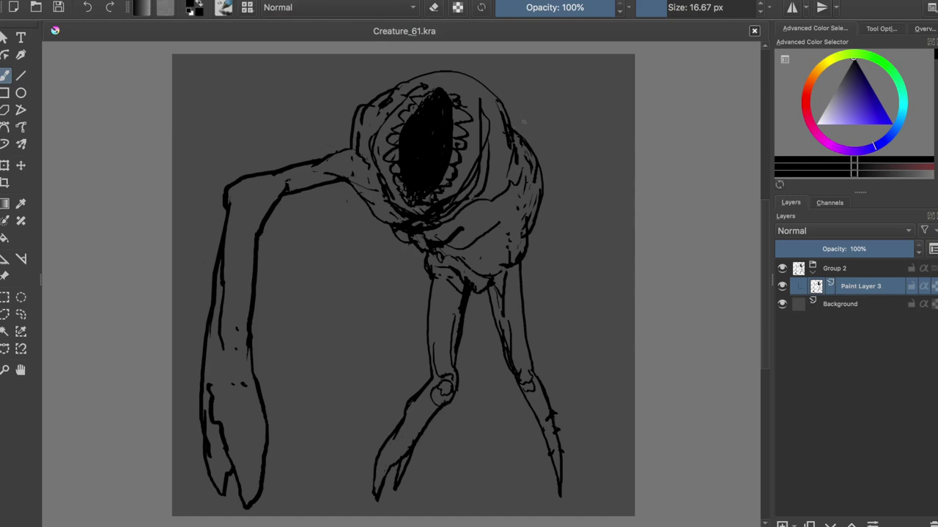
Try contour strokes over the body and the upper right of the head, undoing each one
{"action": "left_click_drag", "start_coordinate": [557, 320], "coordinate": [527, 233]}
{"action": "key", "text": "ctrl+z"}
{"action": "left_click_drag", "start_coordinate": [468, 84], "coordinate": [458, 112]}
{"action": "key", "text": "ctrl+z"}
{"action": "left_click_drag", "start_coordinate": [513, 73], "coordinate": [462, 118]}
{"action": "key", "text": "ctrl+z"}
Draw curved contour lines down the right side of the head toward the neck
{"action": "left_click_drag", "start_coordinate": [514, 163], "coordinate": [477, 206]}
{"action": "key", "text": "bracketright"}
{"action": "mouse_move", "coordinate": [497, 124]}
{"action": "left_mouse_down"}
{"action": "mouse_move", "coordinate": [489, 192]}
{"action": "mouse_move", "coordinate": [480, 195]}
{"action": "mouse_move", "coordinate": [492, 193]}
{"action": "left_mouse_up"}
{"action": "key", "text": "e"}
{"action": "key", "text": "e"}
{"action": "left_click_drag", "start_coordinate": [501, 126], "coordinate": [489, 189]}
{"action": "key", "text": "ctrl+z"}
{"action": "key", "text": "ctrl+z"}
Select the creature's silhouette using Contiguous Area Selection with fuzziness 3, and add a paint layer beneath the line-art group
{"action": "left_click", "coordinate": [601, 188]}
{"action": "left_click", "coordinate": [872, 28]}
{"action": "left_click", "coordinate": [868, 154]}
{"action": "key", "text": "Insert"}
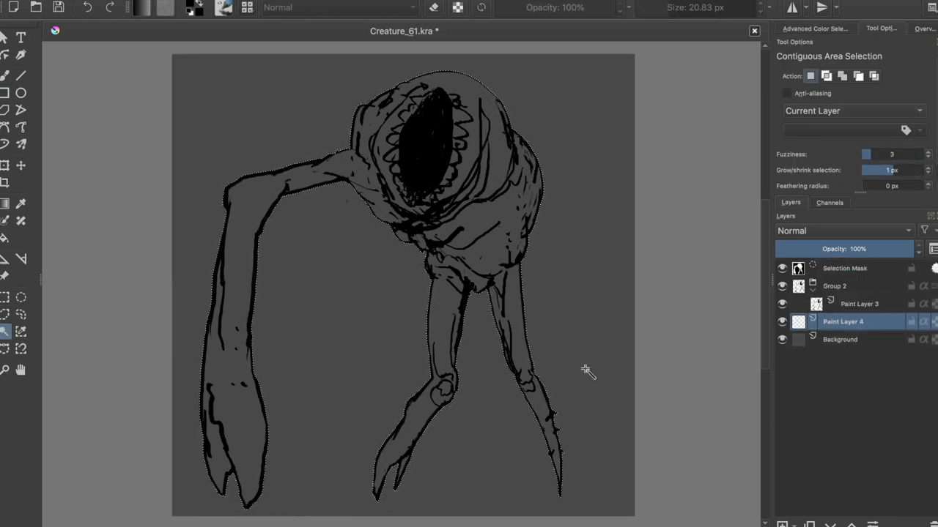
{"action": "right_click", "coordinate": [584, 367]}
Fill the selected silhouette on the new layer with a dark grey, then deselect and save
{"action": "left_click", "coordinate": [6, 75]}
{"action": "right_click", "coordinate": [308, 231]}
{"action": "left_click", "coordinate": [258, 159]}
{"action": "left_click", "coordinate": [804, 31]}
{"action": "key", "text": "shift+BackSpace"}
{"action": "left_click", "coordinate": [846, 71]}
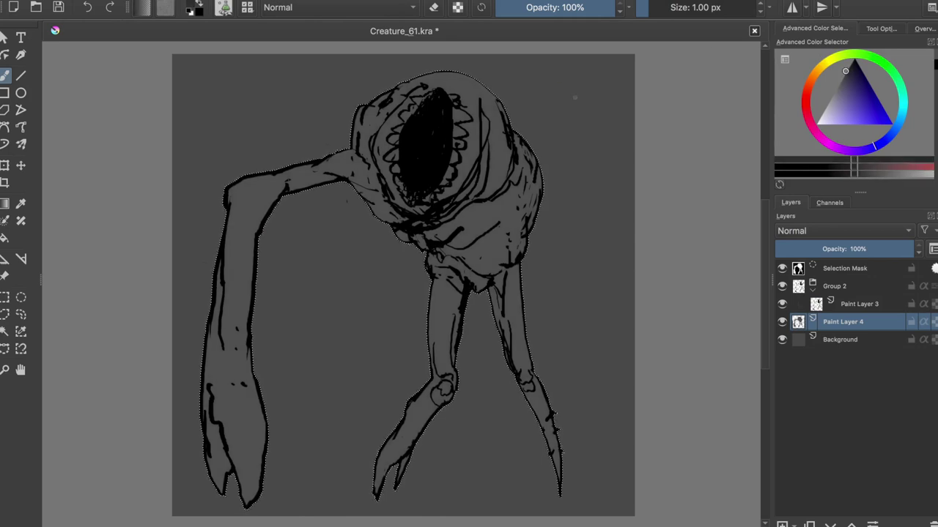
{"action": "key", "text": "shift+BackSpace"}
{"action": "key", "text": "ctrl+shift+a"}
{"action": "key", "text": "ctrl+s"}
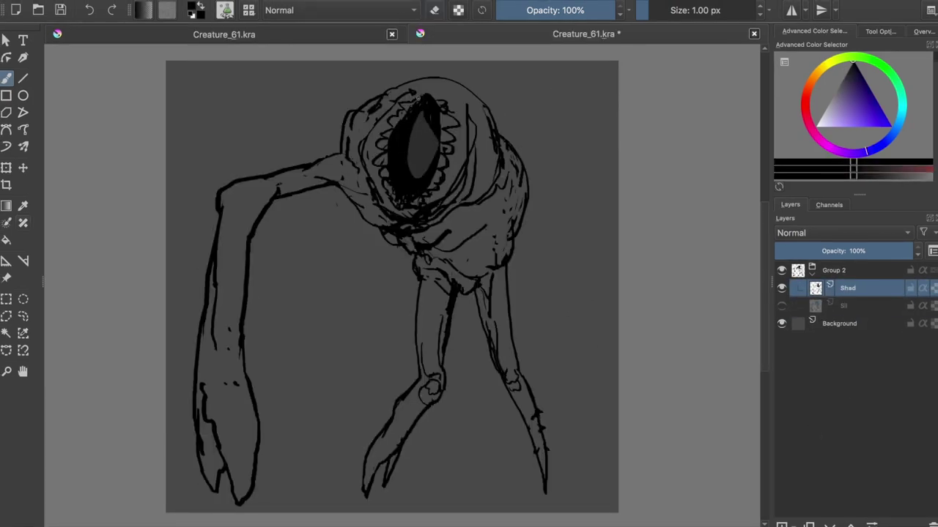
Paint the creature's mouth interior black and refine the teeth around it with brush and eraser strokes, then save
{"action": "left_click_drag", "start_coordinate": [419, 121], "coordinate": [422, 145]}
{"action": "mouse_move", "coordinate": [408, 108]}
{"action": "left_mouse_down"}
{"action": "mouse_move", "coordinate": [381, 173]}
{"action": "mouse_move", "coordinate": [392, 200]}
{"action": "left_mouse_up"}
{"action": "mouse_move", "coordinate": [431, 96]}
{"action": "left_mouse_down"}
{"action": "mouse_move", "coordinate": [451, 130]}
{"action": "mouse_move", "coordinate": [435, 186]}
{"action": "left_mouse_up"}
{"action": "key", "text": "e"}
{"action": "left_click_drag", "start_coordinate": [390, 107], "coordinate": [409, 90]}
{"action": "mouse_move", "coordinate": [396, 125]}
{"action": "left_mouse_down"}
{"action": "mouse_move", "coordinate": [381, 181]}
{"action": "mouse_move", "coordinate": [400, 121]}
{"action": "mouse_move", "coordinate": [417, 103]}
{"action": "mouse_move", "coordinate": [406, 133]}
{"action": "mouse_move", "coordinate": [448, 108]}
{"action": "mouse_move", "coordinate": [419, 202]}
{"action": "mouse_move", "coordinate": [438, 105]}
{"action": "mouse_move", "coordinate": [423, 199]}
{"action": "mouse_move", "coordinate": [440, 179]}
{"action": "mouse_move", "coordinate": [439, 105]}
{"action": "left_mouse_up"}
{"action": "key", "text": "e"}
{"action": "left_click_drag", "start_coordinate": [394, 146], "coordinate": [392, 156]}
{"action": "key", "text": "e"}
{"action": "left_click_drag", "start_coordinate": [443, 129], "coordinate": [442, 151]}
{"action": "key", "text": "e"}
{"action": "key", "text": "ctrl+s"}
Add and clean up dark contour lines along the right side and lower-right rim of the mouth
{"action": "left_click_drag", "start_coordinate": [468, 126], "coordinate": [471, 167]}
{"action": "key", "text": "e"}
{"action": "key", "text": "e"}
{"action": "mouse_move", "coordinate": [458, 180]}
{"action": "left_mouse_down"}
{"action": "mouse_move", "coordinate": [466, 160]}
{"action": "mouse_move", "coordinate": [451, 194]}
{"action": "mouse_move", "coordinate": [464, 181]}
{"action": "mouse_move", "coordinate": [473, 190]}
{"action": "mouse_move", "coordinate": [431, 212]}
{"action": "mouse_move", "coordinate": [403, 212]}
{"action": "mouse_move", "coordinate": [374, 185]}
{"action": "mouse_move", "coordinate": [382, 200]}
{"action": "mouse_move", "coordinate": [443, 192]}
{"action": "left_mouse_up"}
{"action": "key", "text": "e"}
{"action": "key", "text": "e"}
{"action": "key", "text": "e"}
{"action": "key", "text": "e"}
{"action": "key", "text": "e"}
{"action": "key", "text": "e"}
Refine the outline at the upper left of the head and darken the lines running down to the chin
{"action": "left_click_drag", "start_coordinate": [391, 107], "coordinate": [367, 117]}
{"action": "key", "text": "e"}
{"action": "left_click_drag", "start_coordinate": [356, 116], "coordinate": [351, 122]}
{"action": "key", "text": "e"}
{"action": "left_click_drag", "start_coordinate": [355, 163], "coordinate": [371, 182]}
{"action": "left_click_drag", "start_coordinate": [362, 188], "coordinate": [381, 213]}
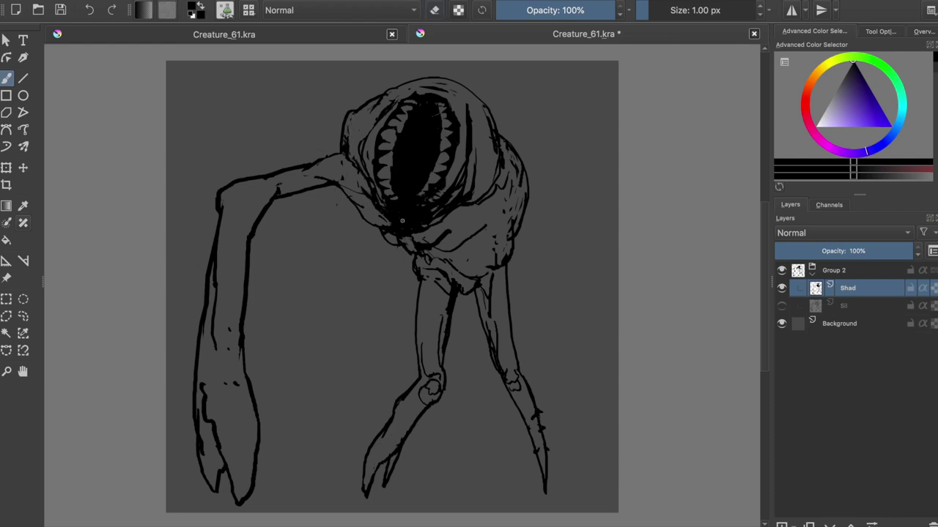
Show the Sil layer and turn on Inherit Alpha for the Shad layer
{"action": "left_click", "coordinate": [782, 306]}
{"action": "left_click", "coordinate": [923, 288]}
Shade the shoulder joint and lower-left edge of the head in black with brush and eraser strokes, then save
{"action": "left_click_drag", "start_coordinate": [345, 189], "coordinate": [388, 229]}
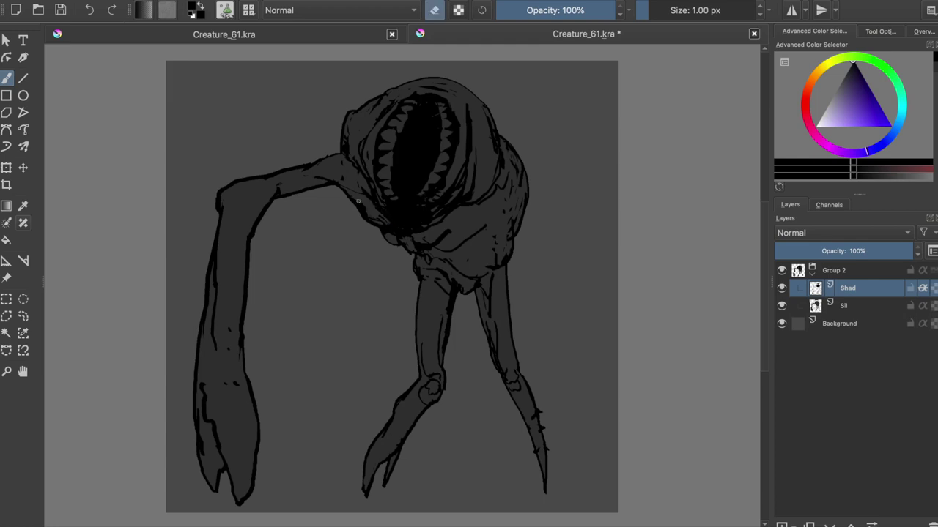
{"action": "left_click_drag", "start_coordinate": [344, 160], "coordinate": [357, 178]}
{"action": "key", "text": "e"}
{"action": "mouse_move", "coordinate": [353, 167]}
{"action": "left_mouse_down"}
{"action": "mouse_move", "coordinate": [342, 160]}
{"action": "mouse_move", "coordinate": [349, 148]}
{"action": "mouse_move", "coordinate": [370, 191]}
{"action": "left_mouse_up"}
{"action": "key", "text": "e"}
{"action": "key", "text": "e"}
{"action": "key", "text": "e"}
{"action": "key", "text": "ctrl+s"}
{"action": "key", "text": "e"}
{"action": "key", "text": "ctrl+s"}
{"action": "key", "text": "e"}
{"action": "key", "text": "e"}
{"action": "key", "text": "e"}
{"action": "key", "text": "ctrl+s"}
Add dark contour strokes on the left side of the head and along the upper arm's underside, then save
{"action": "left_click_drag", "start_coordinate": [370, 123], "coordinate": [357, 147]}
{"action": "left_click_drag", "start_coordinate": [369, 143], "coordinate": [370, 182]}
{"action": "key", "text": "e"}
{"action": "mouse_move", "coordinate": [372, 157]}
{"action": "left_mouse_down"}
{"action": "mouse_move", "coordinate": [372, 167]}
{"action": "mouse_move", "coordinate": [277, 195]}
{"action": "left_mouse_up"}
{"action": "key", "text": "ctrl+s"}
{"action": "key", "text": "e"}
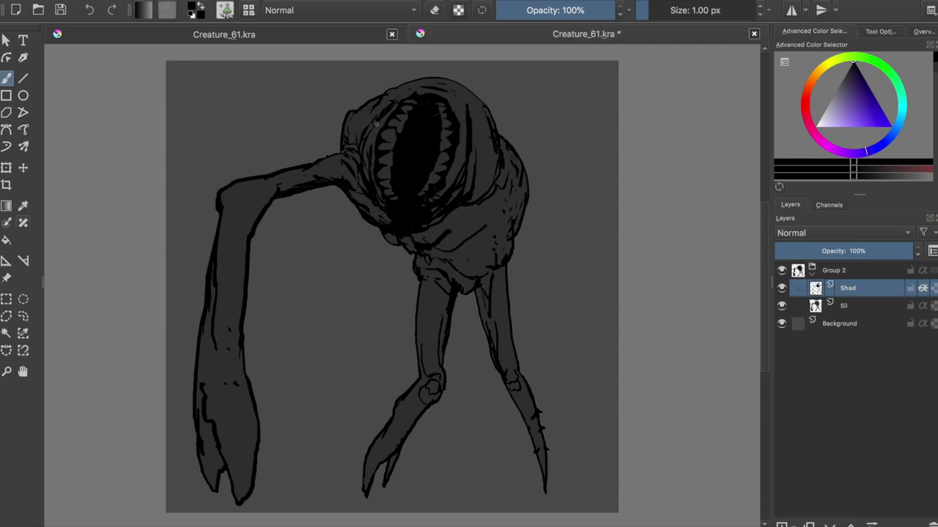
Darken the long arm's outer edge and the claws, and clean up the short marks at the wrist
{"action": "left_click_drag", "start_coordinate": [222, 203], "coordinate": [219, 299]}
{"action": "mouse_move", "coordinate": [198, 350]}
{"action": "left_mouse_down"}
{"action": "mouse_move", "coordinate": [199, 425]}
{"action": "mouse_move", "coordinate": [214, 489]}
{"action": "mouse_move", "coordinate": [223, 450]}
{"action": "left_mouse_up"}
{"action": "left_click_drag", "start_coordinate": [216, 444], "coordinate": [205, 427]}
{"action": "left_click_drag", "start_coordinate": [217, 447], "coordinate": [226, 468]}
{"action": "mouse_move", "coordinate": [228, 457]}
{"action": "left_mouse_down"}
{"action": "mouse_move", "coordinate": [235, 492]}
{"action": "mouse_move", "coordinate": [254, 440]}
{"action": "left_mouse_up"}
{"action": "key", "text": "e"}
{"action": "left_click_drag", "start_coordinate": [226, 383], "coordinate": [238, 384]}
{"action": "key", "text": "e"}
Paint long muscle lines from the elbow down the forearm, save, and trim the gap between the claws
{"action": "left_click_drag", "start_coordinate": [240, 189], "coordinate": [241, 241]}
{"action": "left_click_drag", "start_coordinate": [247, 185], "coordinate": [295, 180]}
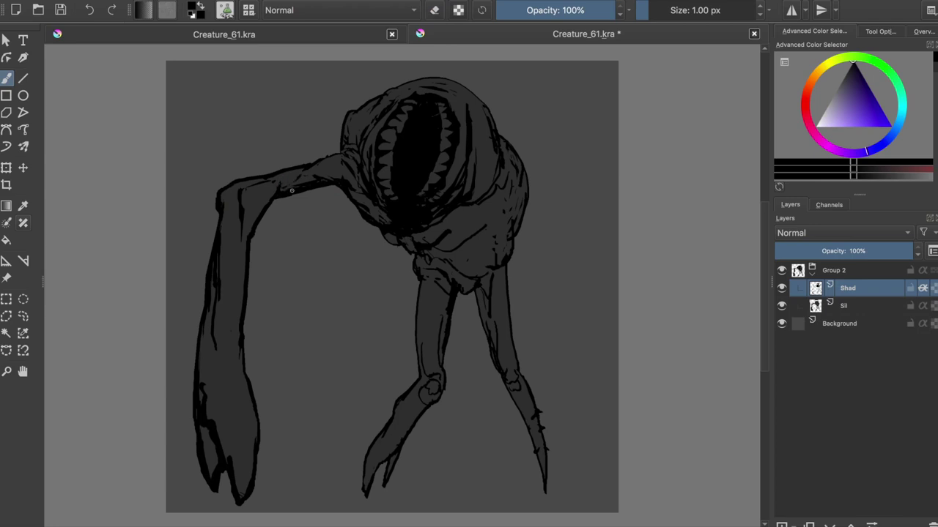
{"action": "left_click_drag", "start_coordinate": [239, 216], "coordinate": [233, 310]}
{"action": "mouse_move", "coordinate": [233, 211]}
{"action": "left_mouse_down"}
{"action": "mouse_move", "coordinate": [227, 238]}
{"action": "mouse_move", "coordinate": [238, 197]}
{"action": "mouse_move", "coordinate": [214, 355]}
{"action": "left_mouse_up"}
{"action": "key", "text": "ctrl+s"}
{"action": "key", "text": "e"}
{"action": "left_click_drag", "start_coordinate": [230, 452], "coordinate": [230, 467]}
{"action": "key", "text": "e"}
Darken the underside of the chin and strengthen the contour along the right side of the head
{"action": "left_click_drag", "start_coordinate": [390, 237], "coordinate": [415, 249]}
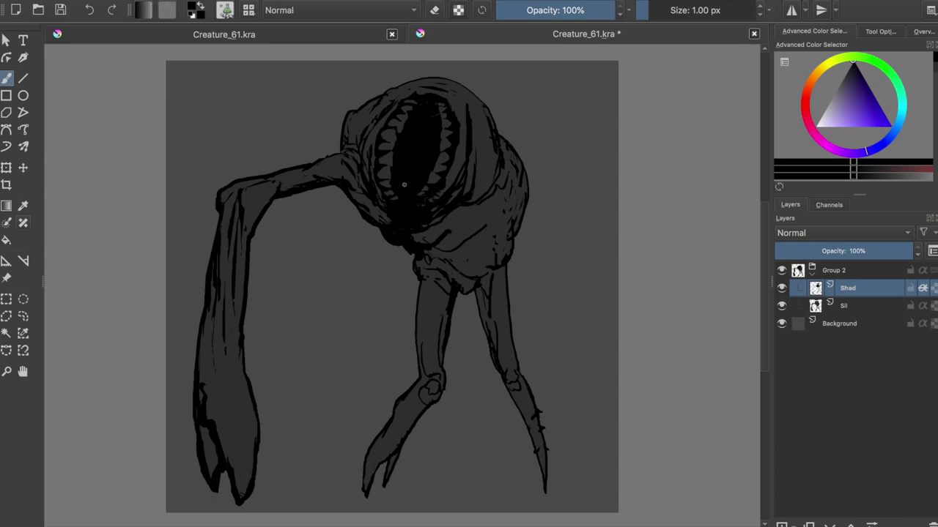
{"action": "key", "text": "ctrl+z"}
{"action": "left_click_drag", "start_coordinate": [488, 111], "coordinate": [481, 187]}
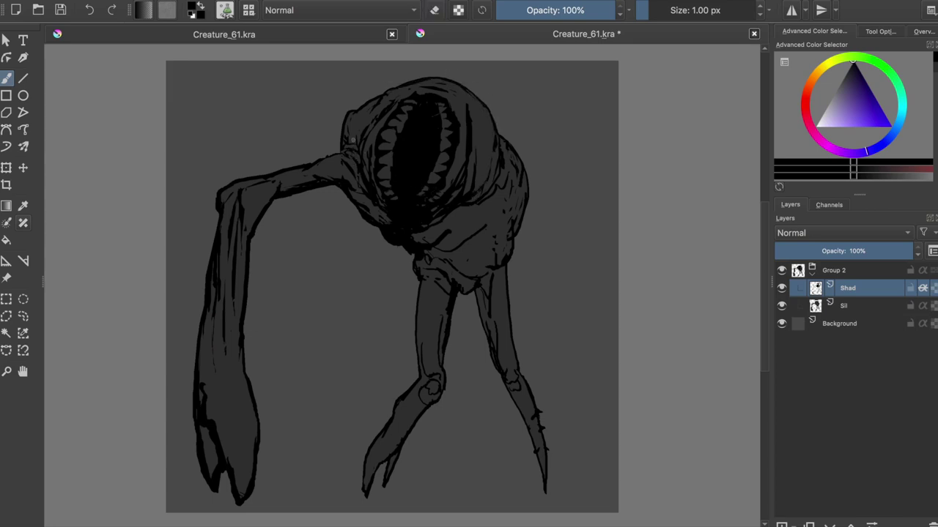
{"action": "key", "text": "e"}
{"action": "key", "text": "e"}
Paint dark folds across the body below and to the right of the mouth, then save
{"action": "left_click_drag", "start_coordinate": [478, 236], "coordinate": [459, 253]}
{"action": "mouse_move", "coordinate": [476, 206]}
{"action": "left_mouse_down"}
{"action": "mouse_move", "coordinate": [426, 224]}
{"action": "mouse_move", "coordinate": [441, 233]}
{"action": "mouse_move", "coordinate": [429, 246]}
{"action": "left_mouse_up"}
{"action": "key", "text": "e"}
{"action": "key", "text": "e"}
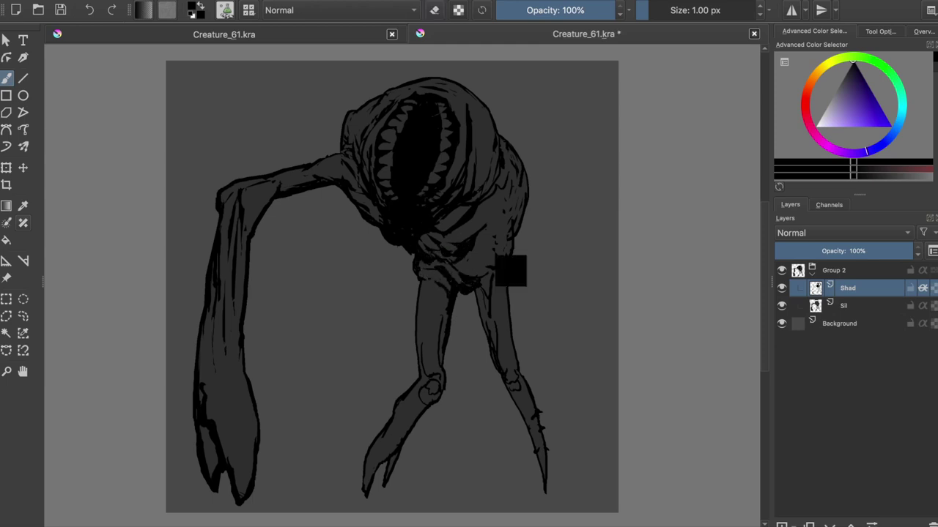
{"action": "key", "text": "ctrl+s"}
Erase the solid black directly beneath the mouth to open up a lighter fold
{"action": "mouse_move", "coordinate": [467, 207]}
{"action": "left_mouse_down"}
{"action": "mouse_move", "coordinate": [401, 241]}
{"action": "mouse_move", "coordinate": [417, 222]}
{"action": "mouse_move", "coordinate": [430, 231]}
{"action": "left_mouse_up"}
{"action": "key", "text": "ctrl+z"}
{"action": "key", "text": "e"}
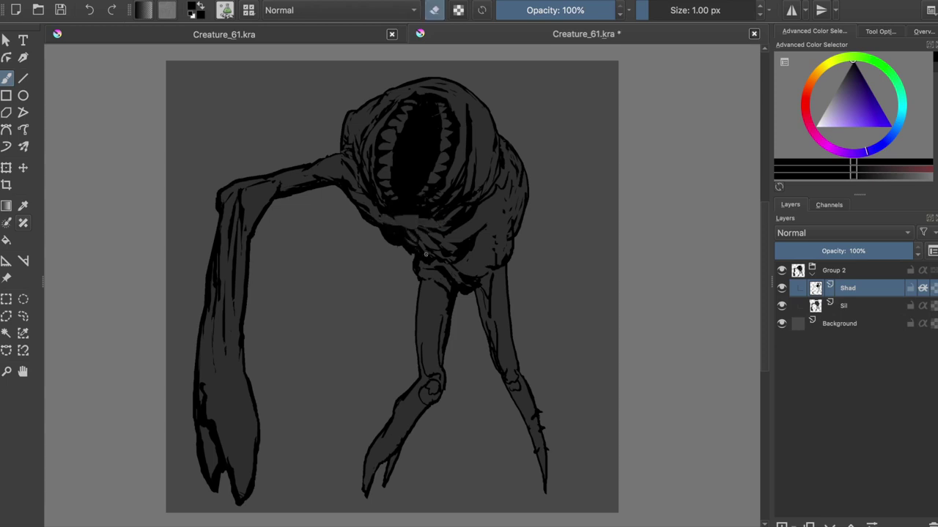
{"action": "key", "text": "e"}
Extend the chin's silhouette on the Sil layer, shade it black on the Shad layer, and check the drawing mirrored
{"action": "key", "text": "Page_Down"}
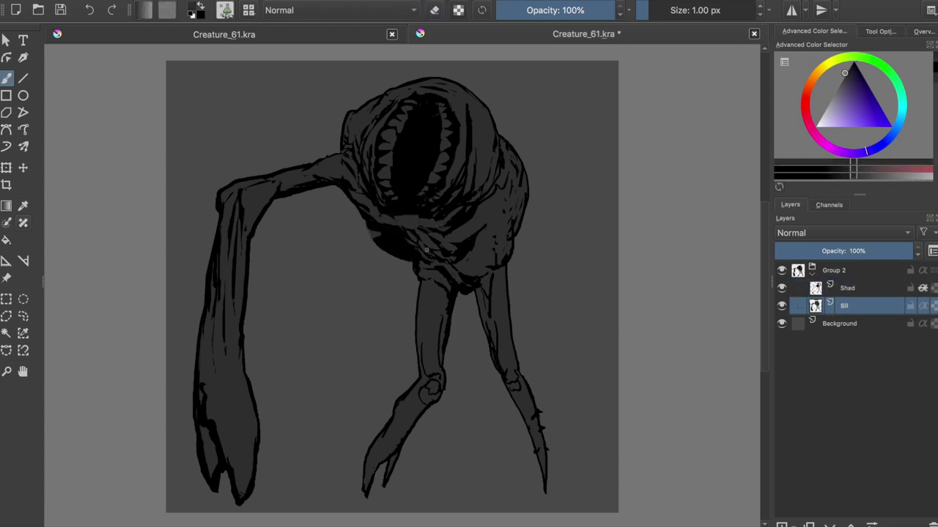
{"action": "key", "text": "Page_Up"}
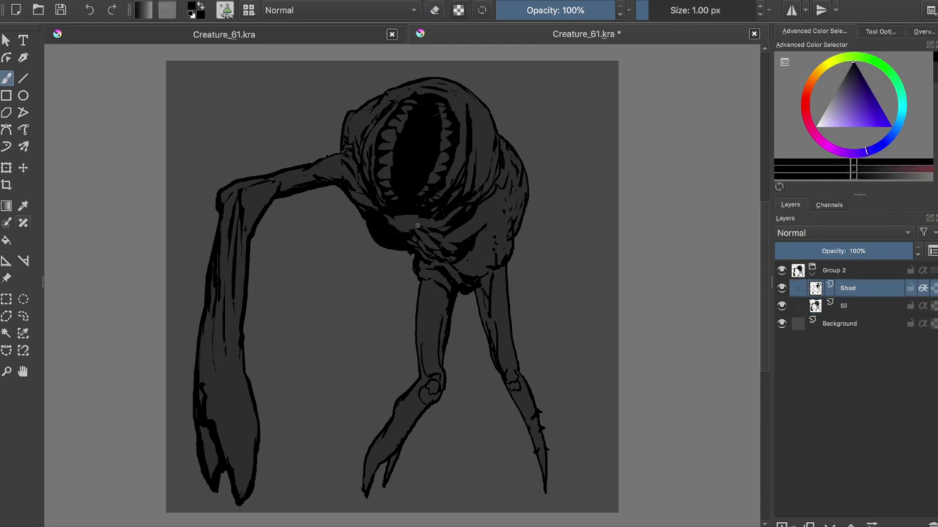
{"action": "key", "text": "m"}
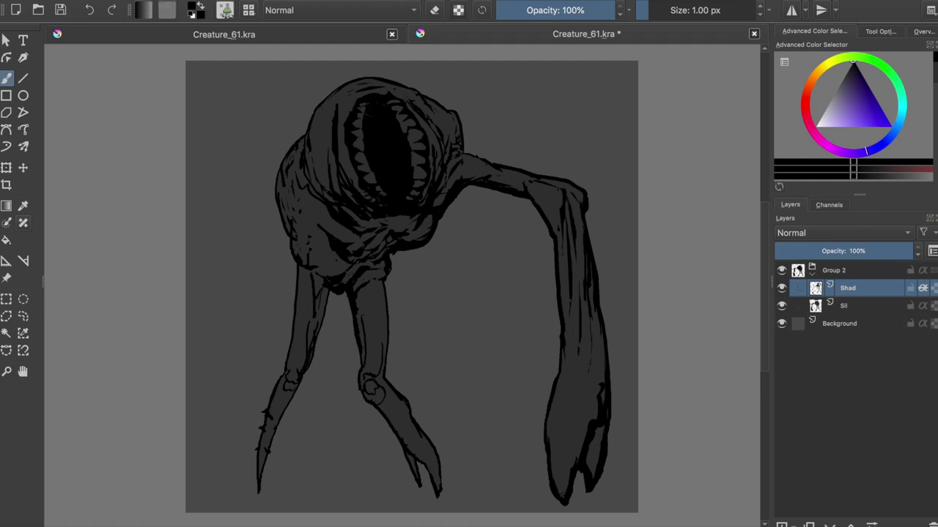
{"action": "key", "text": "m"}
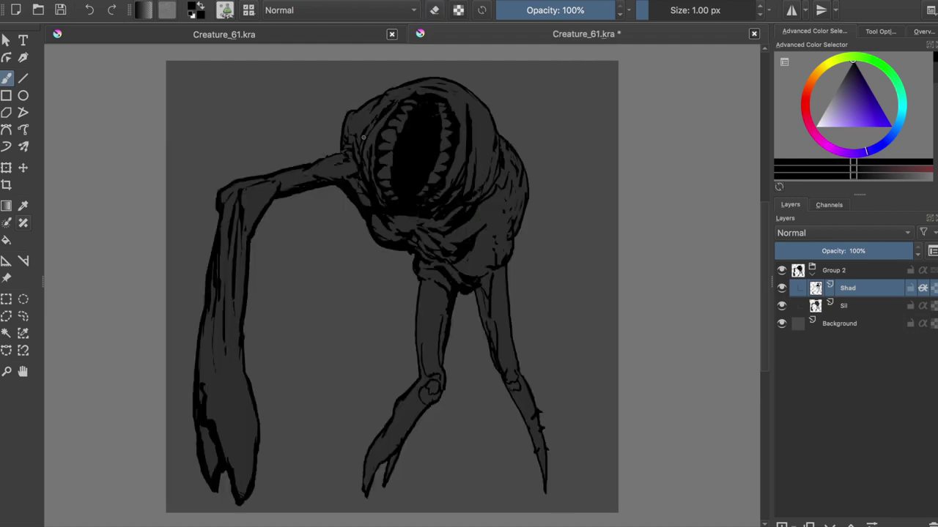
Add shading strokes on the lower-right side of the head and refine the shoulder joint, saving in between
{"action": "left_click_drag", "start_coordinate": [482, 169], "coordinate": [470, 200]}
{"action": "key", "text": "ctrl+s"}
{"action": "key", "text": "e"}
{"action": "left_click_drag", "start_coordinate": [354, 153], "coordinate": [358, 170]}
{"action": "key", "text": "e"}
Save and paint black shadow patches on the lower back and hip while the canvas view is mirrored
{"action": "key", "text": "m"}
{"action": "key", "text": "ctrl+s"}
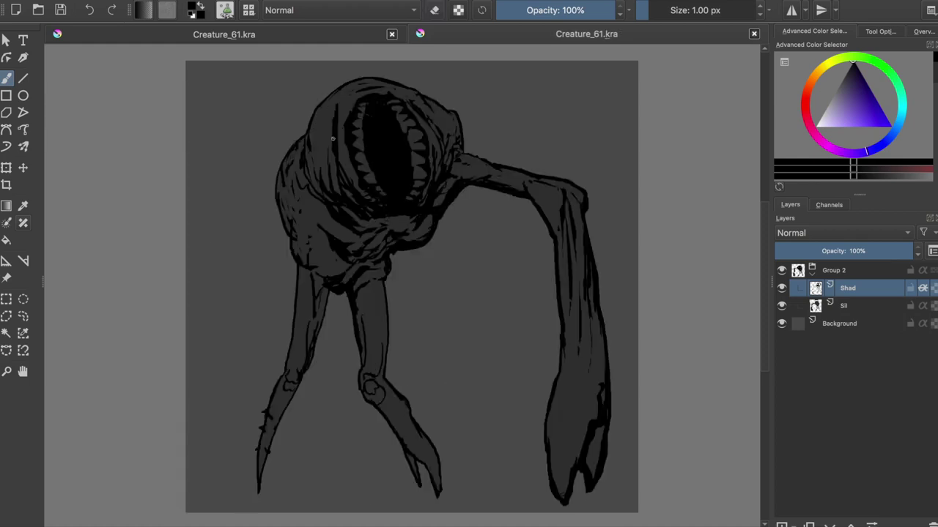
{"action": "left_click_drag", "start_coordinate": [296, 216], "coordinate": [295, 238]}
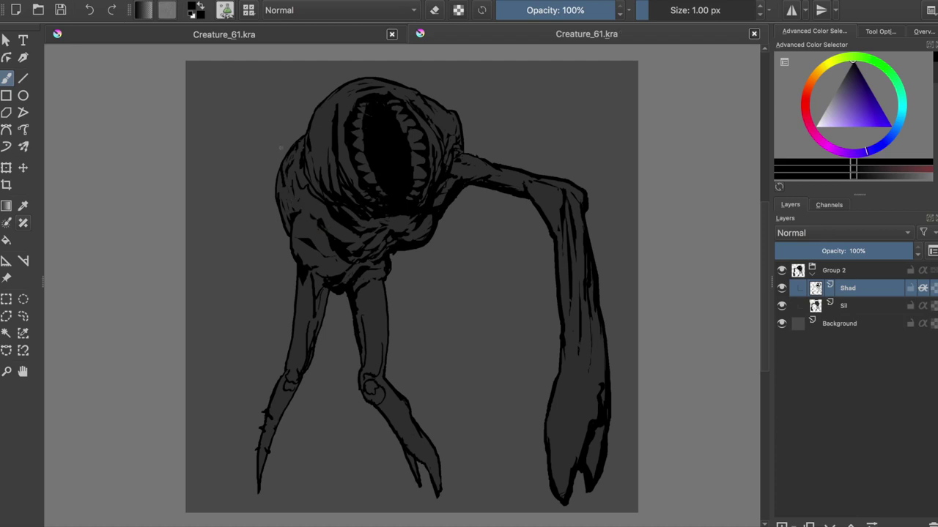
{"action": "key", "text": "m"}
Clean up the body's rear edge with the eraser and add a dark fold on the belly, then save
{"action": "key", "text": "e"}
{"action": "left_click_drag", "start_coordinate": [517, 233], "coordinate": [516, 222]}
{"action": "key", "text": "e"}
{"action": "key", "text": "ctrl+s"}
{"action": "left_click_drag", "start_coordinate": [460, 255], "coordinate": [471, 250]}
{"action": "key", "text": "ctrl+s"}
Try fold strokes across the neck beneath the mouth and undo them
{"action": "mouse_move", "coordinate": [412, 219]}
{"action": "left_mouse_down"}
{"action": "mouse_move", "coordinate": [437, 241]}
{"action": "mouse_move", "coordinate": [428, 231]}
{"action": "mouse_move", "coordinate": [449, 232]}
{"action": "left_mouse_up"}
{"action": "key", "text": "ctrl+z"}
{"action": "mouse_move", "coordinate": [415, 232]}
{"action": "left_mouse_down"}
{"action": "mouse_move", "coordinate": [442, 230]}
{"action": "mouse_move", "coordinate": [424, 247]}
{"action": "left_mouse_up"}
{"action": "key", "text": "ctrl+z"}
{"action": "key", "text": "ctrl+z"}
{"action": "key", "text": "ctrl+z"}
{"action": "key", "text": "ctrl+shift+z"}
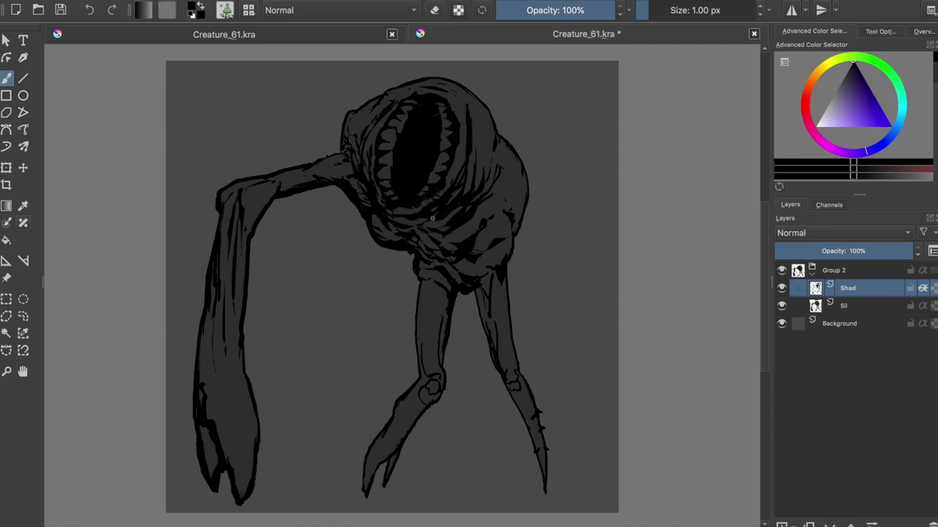
Refine the folds beneath the mouth and its lower-right rim with eraser and brush strokes, then save
{"action": "key", "text": "e"}
{"action": "mouse_move", "coordinate": [434, 207]}
{"action": "left_mouse_down"}
{"action": "mouse_move", "coordinate": [424, 217]}
{"action": "mouse_move", "coordinate": [433, 219]}
{"action": "left_mouse_up"}
{"action": "key", "text": "e"}
{"action": "key", "text": "ctrl+s"}
{"action": "left_click_drag", "start_coordinate": [428, 173], "coordinate": [440, 192]}
{"action": "key", "text": "e"}
{"action": "key", "text": "ctrl+s"}
{"action": "key", "text": "e"}
Select the toothed mouth with a freehand selection, move it slightly lower on the head, and deselect
{"action": "key", "text": "l"}
{"action": "mouse_move", "coordinate": [409, 96]}
{"action": "left_mouse_down"}
{"action": "mouse_move", "coordinate": [382, 224]}
{"action": "mouse_move", "coordinate": [412, 90]}
{"action": "left_mouse_up"}
{"action": "key", "text": "t"}
{"action": "mouse_move", "coordinate": [530, 156]}
{"action": "left_mouse_down"}
{"action": "mouse_move", "coordinate": [540, 159]}
{"action": "mouse_move", "coordinate": [520, 183]}
{"action": "left_mouse_up"}
{"action": "key", "text": "ctrl+shift+a"}
Rework the shading on the left side of the head beside the mouth and at the shoulder
{"action": "key", "text": "b"}
{"action": "key", "text": "e"}
{"action": "key", "text": "e"}
{"action": "mouse_move", "coordinate": [364, 162]}
{"action": "left_mouse_down"}
{"action": "mouse_move", "coordinate": [368, 151]}
{"action": "mouse_move", "coordinate": [350, 147]}
{"action": "left_mouse_up"}
{"action": "left_click_drag", "start_coordinate": [348, 150], "coordinate": [349, 132]}
{"action": "key", "text": "e"}
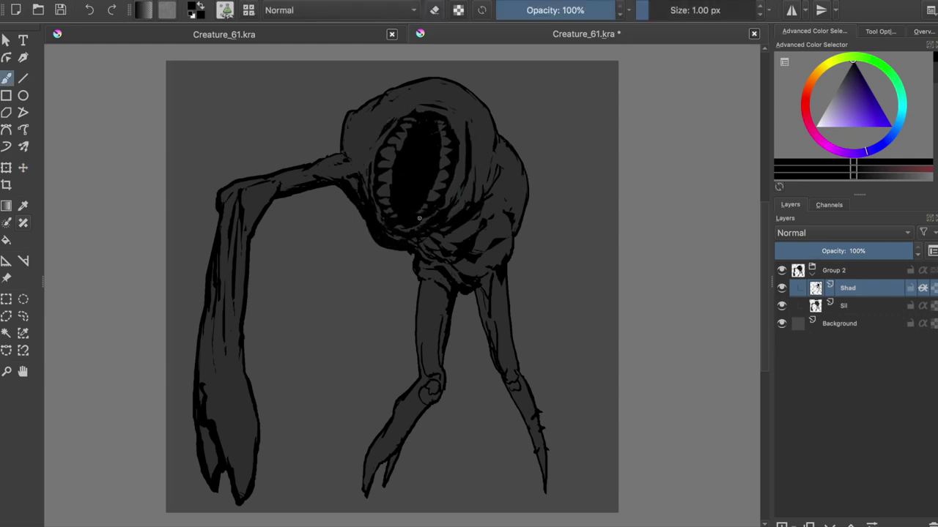
Try dark strokes along the lower-left rim of the mouth and undo them
{"action": "left_click_drag", "start_coordinate": [378, 210], "coordinate": [383, 225]}
{"action": "left_click_drag", "start_coordinate": [384, 208], "coordinate": [396, 218]}
{"action": "key", "text": "ctrl+z"}
{"action": "key", "text": "ctrl+z"}
{"action": "key", "text": "ctrl+z"}
Refine the dark rim lines around the mouth and touch up the head's left edge, saving in between
{"action": "key", "text": "ctrl+s"}
{"action": "key", "text": "e"}
{"action": "mouse_move", "coordinate": [363, 185]}
{"action": "left_mouse_down"}
{"action": "mouse_move", "coordinate": [368, 166]}
{"action": "mouse_move", "coordinate": [362, 186]}
{"action": "left_mouse_up"}
{"action": "key", "text": "e"}
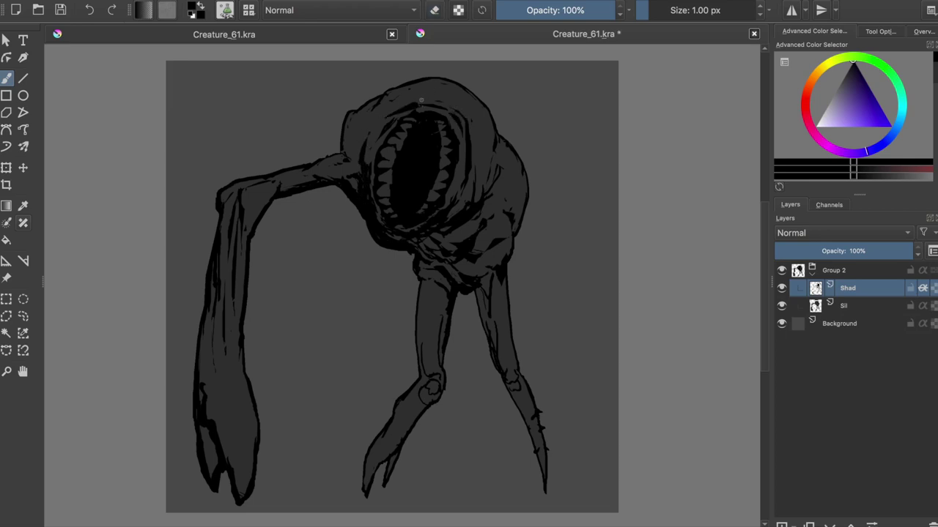
{"action": "key", "text": "ctrl+s"}
{"action": "mouse_move", "coordinate": [359, 142]}
{"action": "left_mouse_down"}
{"action": "mouse_move", "coordinate": [359, 170]}
{"action": "mouse_move", "coordinate": [356, 158]}
{"action": "left_mouse_up"}
{"action": "key", "text": "ctrl+s"}
{"action": "key", "text": "e"}
{"action": "key", "text": "e"}
{"action": "left_click_drag", "start_coordinate": [344, 139], "coordinate": [344, 147]}
{"action": "key", "text": "ctrl+s"}
Select the mouth and its surrounding rim with a freehand selection and move it toward the left of the head
{"action": "key", "text": "l"}
{"action": "mouse_move", "coordinate": [467, 130]}
{"action": "left_mouse_down"}
{"action": "mouse_move", "coordinate": [466, 201]}
{"action": "mouse_move", "coordinate": [467, 188]}
{"action": "left_mouse_up"}
{"action": "mouse_move", "coordinate": [442, 196]}
{"action": "left_mouse_down"}
{"action": "mouse_move", "coordinate": [459, 232]}
{"action": "mouse_move", "coordinate": [475, 217]}
{"action": "left_mouse_up"}
{"action": "key", "text": "t"}
{"action": "left_click_drag", "start_coordinate": [459, 175], "coordinate": [454, 174]}
Transform the selected mouth so its top tilts toward the left side of the head, then deselect
{"action": "key", "text": "ctrl+t"}
{"action": "left_click_drag", "start_coordinate": [436, 143], "coordinate": [447, 147]}
{"action": "mouse_move", "coordinate": [500, 94]}
{"action": "left_mouse_down"}
{"action": "mouse_move", "coordinate": [339, 129]}
{"action": "mouse_move", "coordinate": [352, 184]}
{"action": "left_mouse_up"}
{"action": "left_click_drag", "start_coordinate": [515, 196], "coordinate": [521, 139]}
{"action": "mouse_move", "coordinate": [468, 171]}
{"action": "left_mouse_down"}
{"action": "mouse_move", "coordinate": [467, 183]}
{"action": "mouse_move", "coordinate": [464, 156]}
{"action": "left_mouse_up"}
{"action": "key", "text": "ctrl+shift+a"}
Refine the dark rim lines along the lower edge of the mouth and save the file
{"action": "key", "text": "b"}
{"action": "key", "text": "ctrl+s"}
{"action": "key", "text": "e"}
{"action": "left_click_drag", "start_coordinate": [410, 238], "coordinate": [386, 235]}
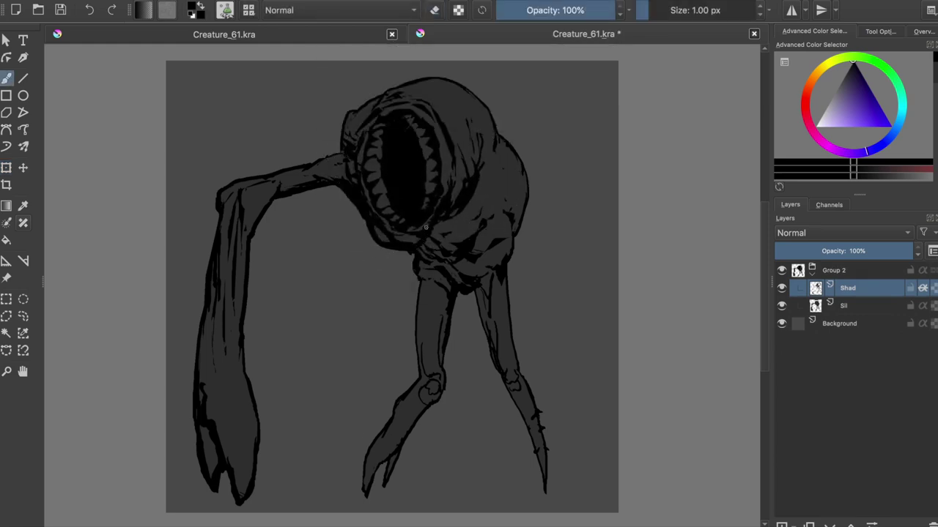
{"action": "key", "text": "ctrl+s"}
Try heavier dark strokes where the arm meets the head and under the mouth, and undo them
{"action": "key", "text": "e"}
{"action": "key", "text": "e"}
{"action": "left_click_drag", "start_coordinate": [350, 164], "coordinate": [342, 183]}
{"action": "left_click_drag", "start_coordinate": [352, 159], "coordinate": [347, 172]}
{"action": "key", "text": "e"}
{"action": "key", "text": "e"}
{"action": "left_click_drag", "start_coordinate": [375, 233], "coordinate": [431, 225]}
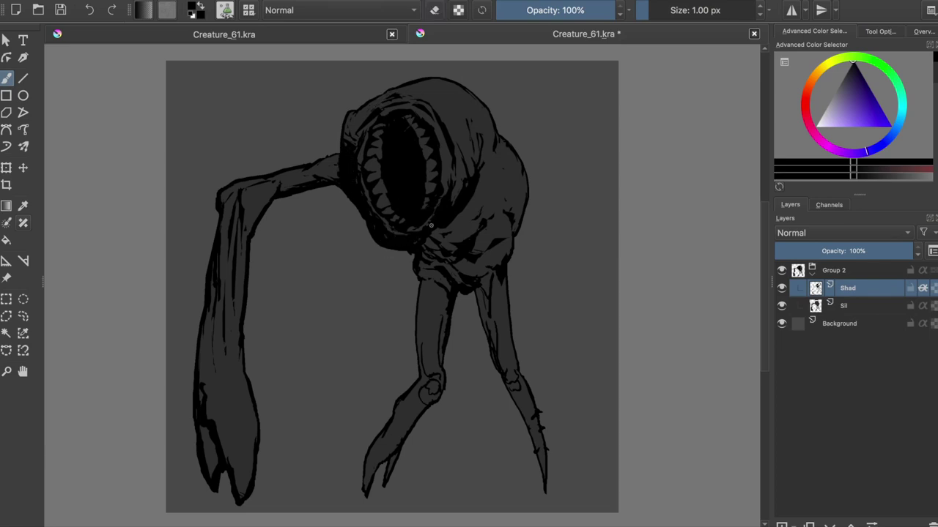
{"action": "key", "text": "ctrl+z"}
{"action": "key", "text": "ctrl+z"}
{"action": "key", "text": "ctrl+z"}
{"action": "key", "text": "ctrl+z"}
Touch up the lines at the arm joint and the head's left edge with ink and eraser strokes, and save
{"action": "key", "text": "e"}
{"action": "key", "text": "e"}
{"action": "left_click_drag", "start_coordinate": [341, 153], "coordinate": [348, 173]}
{"action": "key", "text": "e"}
{"action": "left_click_drag", "start_coordinate": [353, 142], "coordinate": [352, 178]}
{"action": "key", "text": "e"}
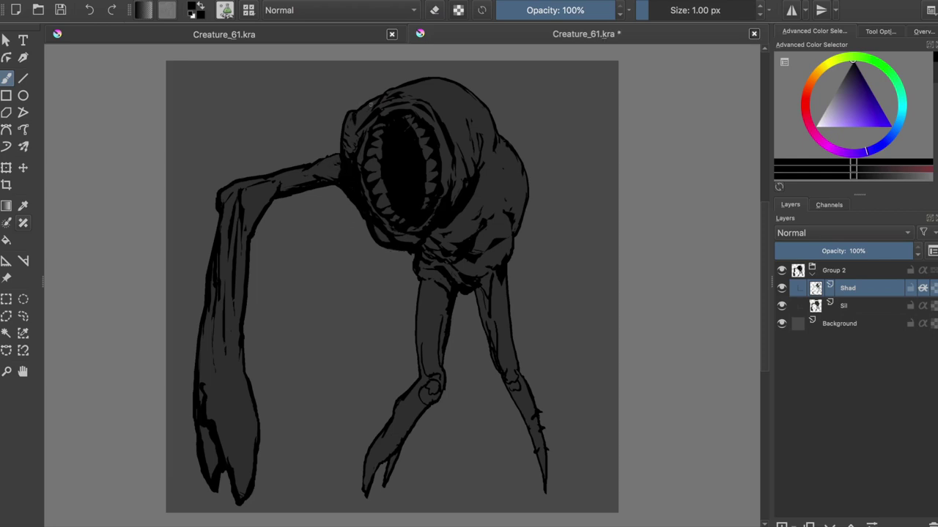
{"action": "key", "text": "e"}
{"action": "key", "text": "ctrl+s"}
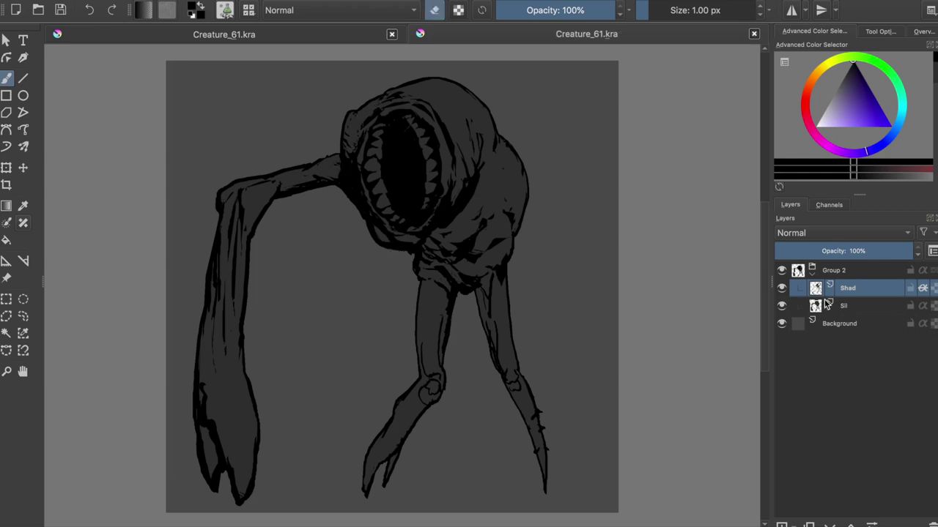
Extend the grey silhouette above the shoulder and upper arm on the Sil layer
{"action": "left_click", "coordinate": [826, 303]}
{"action": "key", "text": "e"}
{"action": "left_click_drag", "start_coordinate": [337, 134], "coordinate": [219, 187]}
{"action": "left_click_drag", "start_coordinate": [315, 156], "coordinate": [241, 177]}
Try reshaping the upper arm's linework on the Shad layer with a freehand selection and transform, and undo the changes
{"action": "left_click", "coordinate": [821, 288]}
{"action": "left_click", "coordinate": [24, 316]}
{"action": "mouse_move", "coordinate": [212, 138]}
{"action": "left_mouse_down"}
{"action": "mouse_move", "coordinate": [196, 183]}
{"action": "mouse_move", "coordinate": [317, 123]}
{"action": "mouse_move", "coordinate": [212, 138]}
{"action": "left_mouse_up"}
{"action": "key", "text": "t"}
{"action": "left_click_drag", "start_coordinate": [318, 248], "coordinate": [318, 236]}
{"action": "key", "text": "ctrl+shift+a"}
{"action": "key", "text": "b"}
{"action": "key", "text": "e"}
{"action": "left_click", "coordinate": [405, 161], "text": "ctrl"}
{"action": "key", "text": "e"}
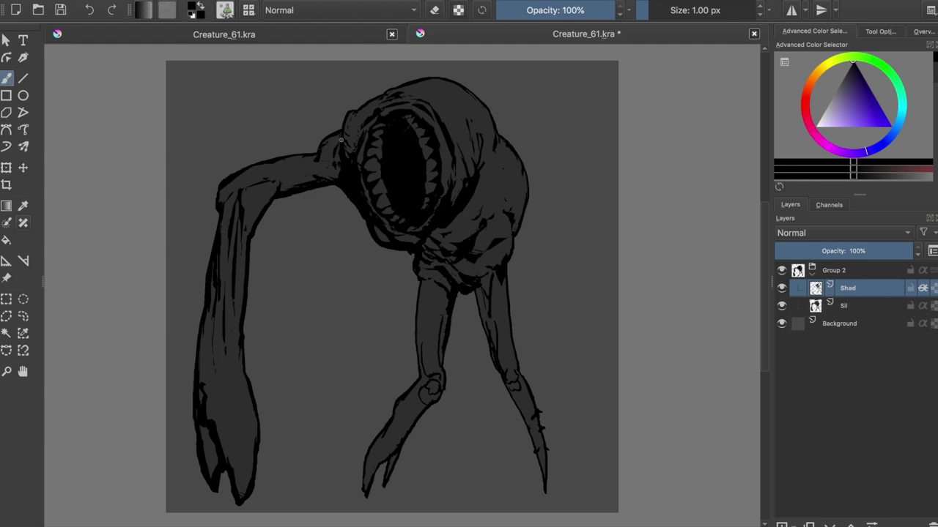
{"action": "key", "text": "m"}
{"action": "key", "text": "ctrl+z"}
{"action": "key", "text": "ctrl+z"}
{"action": "key", "text": "ctrl+z"}
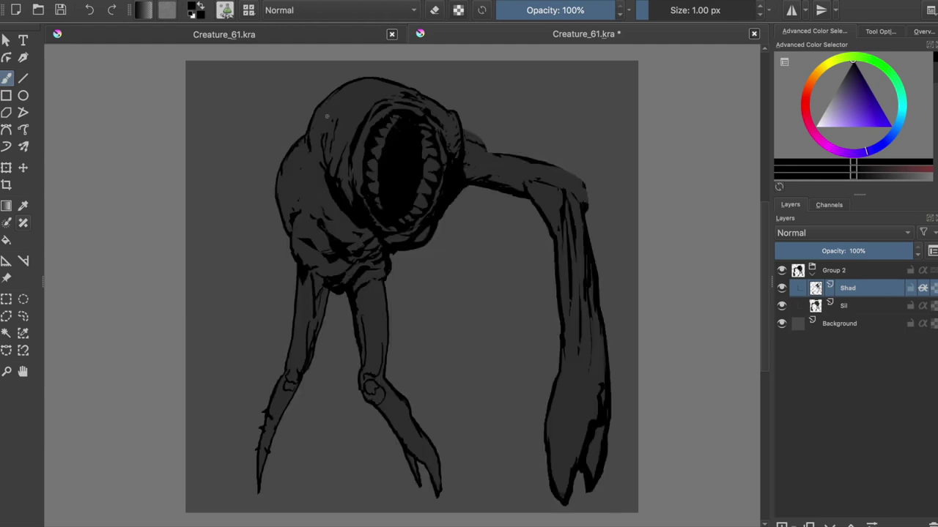
Trim the excess silhouette above the arm on the Sil layer, outline the shoulder bump on the Shad layer, and save
{"action": "left_click", "coordinate": [812, 314]}
{"action": "left_click", "coordinate": [455, 139], "text": "ctrl"}
{"action": "left_click", "coordinate": [842, 288]}
{"action": "key", "text": "e"}
{"action": "left_click_drag", "start_coordinate": [457, 141], "coordinate": [479, 157]}
{"action": "key", "text": "e"}
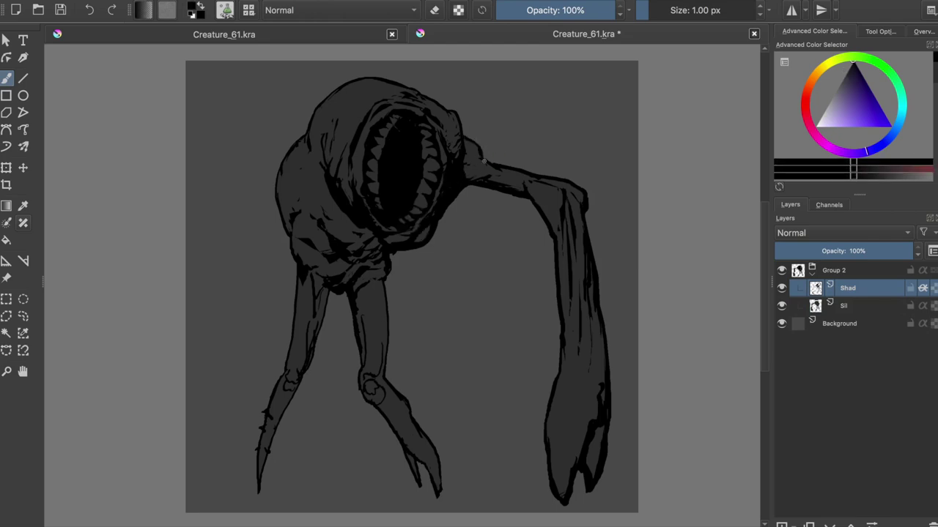
{"action": "key", "text": "m"}
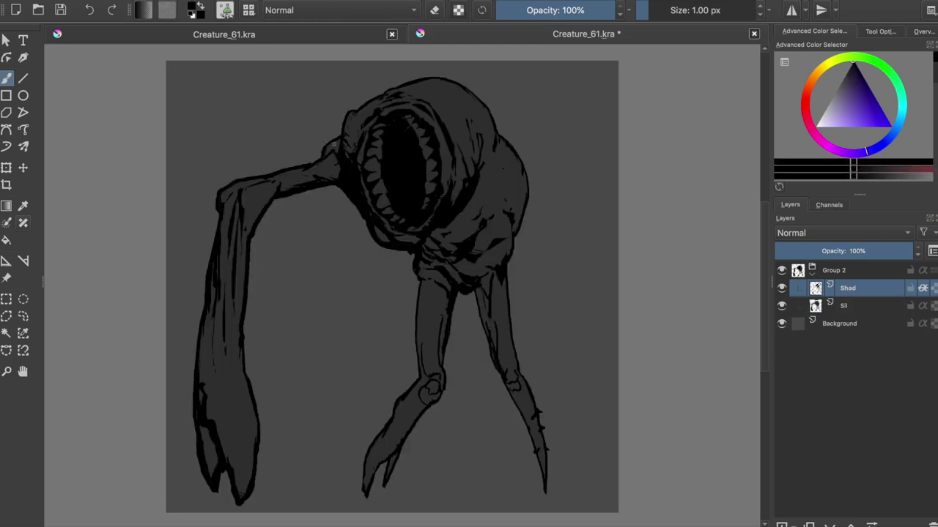
{"action": "key", "text": "e"}
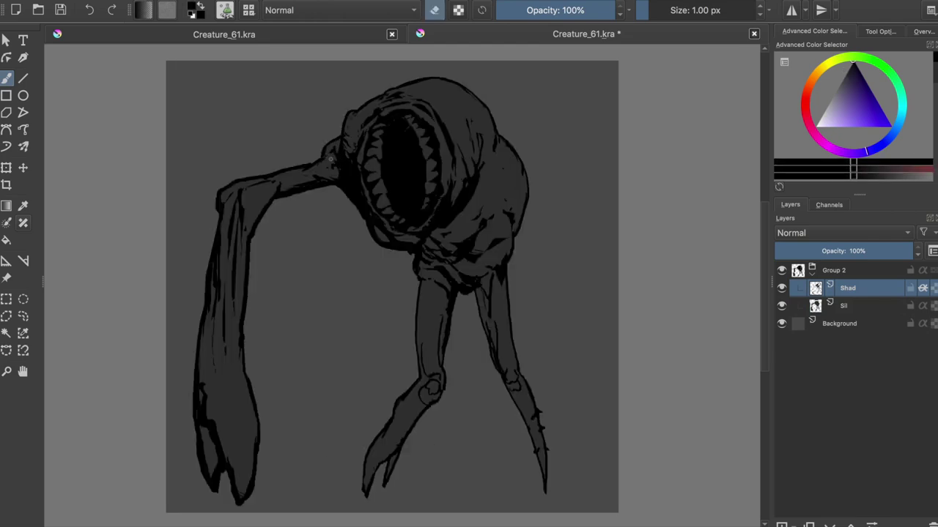
{"action": "key", "text": "ctrl+s"}
Thin out the dark shading on the folds right of the mouth, check the mirrored view, and save
{"action": "key", "text": "e"}
{"action": "mouse_move", "coordinate": [461, 160]}
{"action": "left_mouse_down"}
{"action": "mouse_move", "coordinate": [452, 205]}
{"action": "mouse_move", "coordinate": [465, 174]}
{"action": "left_mouse_up"}
{"action": "key", "text": "e"}
{"action": "key", "text": "e"}
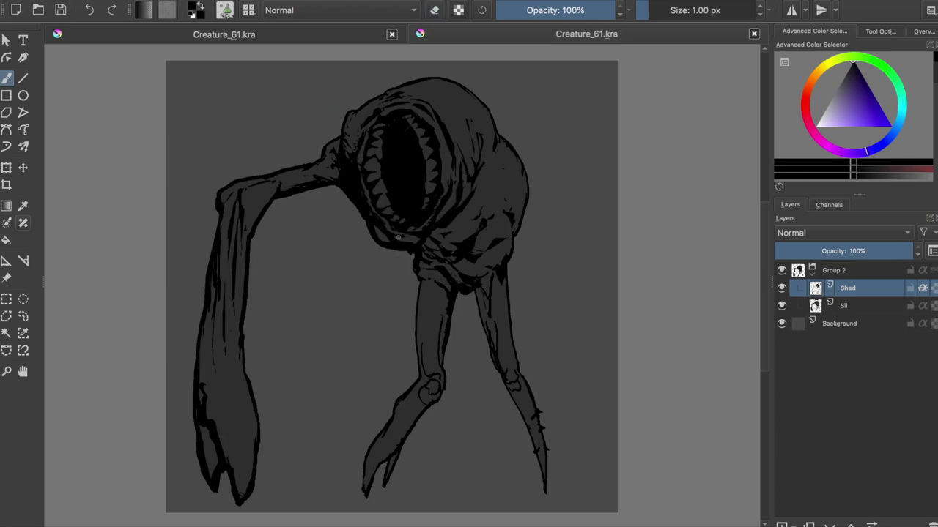
{"action": "key", "text": "m"}
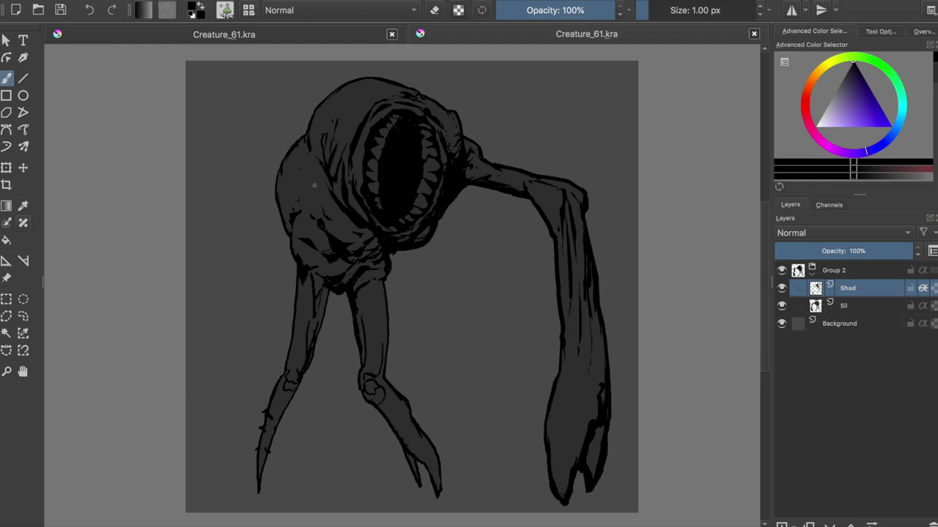
{"action": "key", "text": "m"}
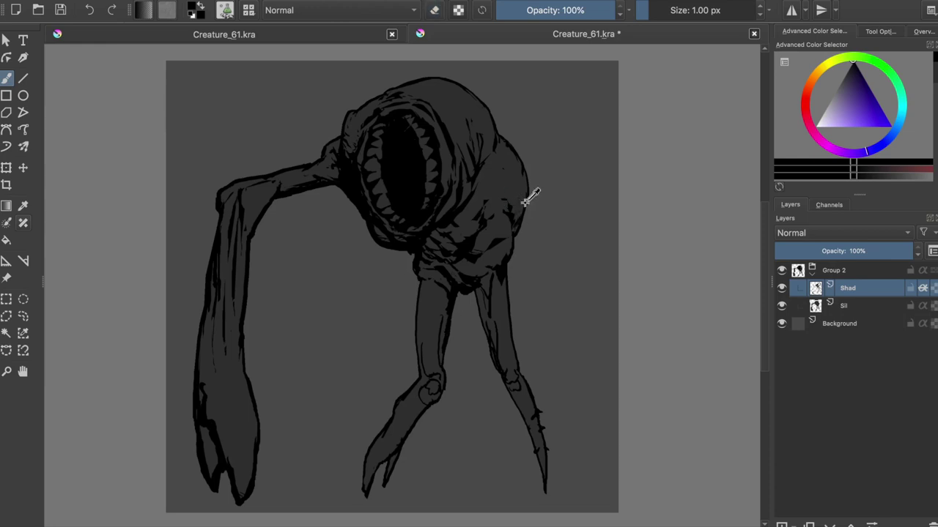
{"action": "key", "text": "F2"}
{"action": "key", "text": "super+s"}
Add dark crease strokes where the hump meets the back of the head, undo the last stroke, and save
{"action": "mouse_move", "coordinate": [518, 168]}
{"action": "left_mouse_down"}
{"action": "mouse_move", "coordinate": [480, 183]}
{"action": "mouse_move", "coordinate": [492, 179]}
{"action": "left_mouse_up"}
{"action": "key", "text": "e"}
{"action": "key", "text": "e"}
{"action": "left_click_drag", "start_coordinate": [495, 178], "coordinate": [485, 182]}
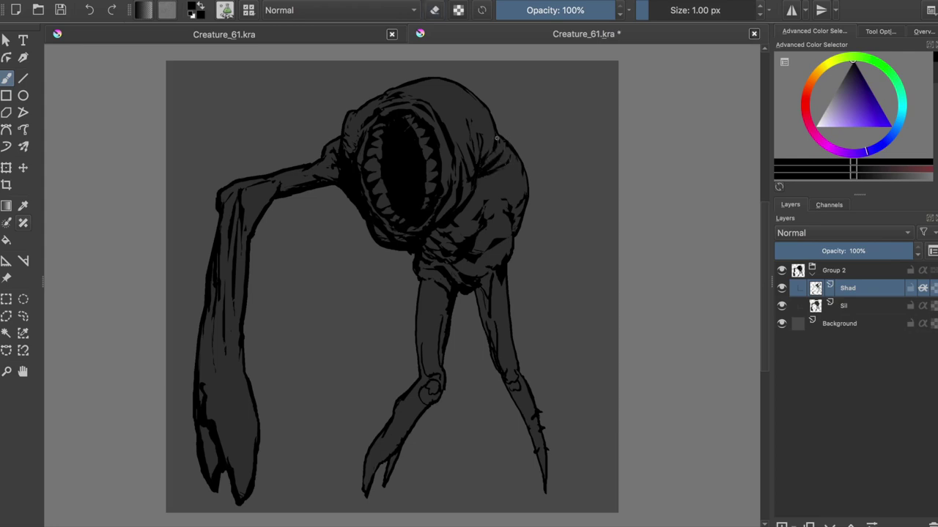
{"action": "key", "text": "e"}
{"action": "key", "text": "e"}
{"action": "key", "text": "ctrl+s"}
{"action": "mouse_move", "coordinate": [482, 169]}
{"action": "left_mouse_down"}
{"action": "mouse_move", "coordinate": [495, 173]}
{"action": "mouse_move", "coordinate": [477, 190]}
{"action": "left_mouse_up"}
{"action": "key", "text": "ctrl+z"}
{"action": "key", "text": "ctrl+s"}
Narrow the toothed mouth by reworking its upper and right edges with eraser and ink strokes, and mirror the view
{"action": "mouse_move", "coordinate": [408, 117]}
{"action": "left_mouse_down"}
{"action": "mouse_move", "coordinate": [426, 203]}
{"action": "mouse_move", "coordinate": [416, 145]}
{"action": "mouse_move", "coordinate": [443, 185]}
{"action": "left_mouse_up"}
{"action": "key", "text": "e"}
{"action": "left_click_drag", "start_coordinate": [395, 110], "coordinate": [414, 119]}
{"action": "key", "text": "e"}
{"action": "left_click_drag", "start_coordinate": [403, 117], "coordinate": [411, 120]}
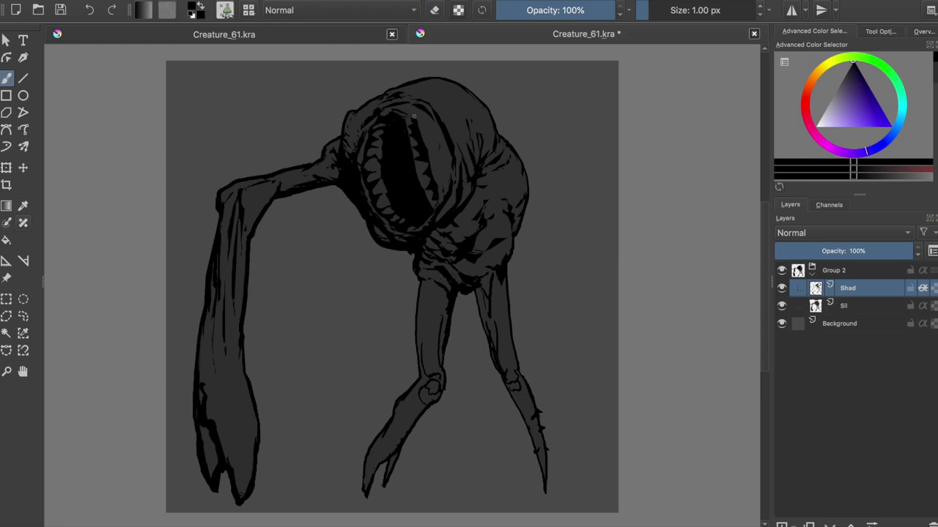
{"action": "key", "text": "m"}
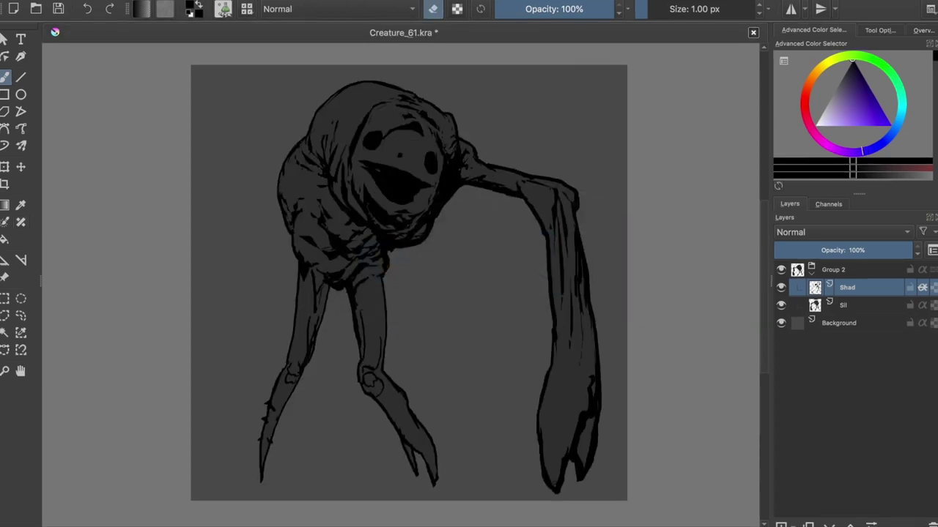
Erase the dark fill inside both eyes and lighten the brow and mouth corner of the new face
{"action": "left_click_drag", "start_coordinate": [369, 140], "coordinate": [378, 136]}
{"action": "left_click_drag", "start_coordinate": [431, 155], "coordinate": [432, 170]}
{"action": "mouse_move", "coordinate": [356, 153]}
{"action": "left_mouse_down"}
{"action": "mouse_move", "coordinate": [378, 153]}
{"action": "mouse_move", "coordinate": [405, 127]}
{"action": "left_mouse_up"}
{"action": "left_click_drag", "start_coordinate": [356, 163], "coordinate": [369, 187]}
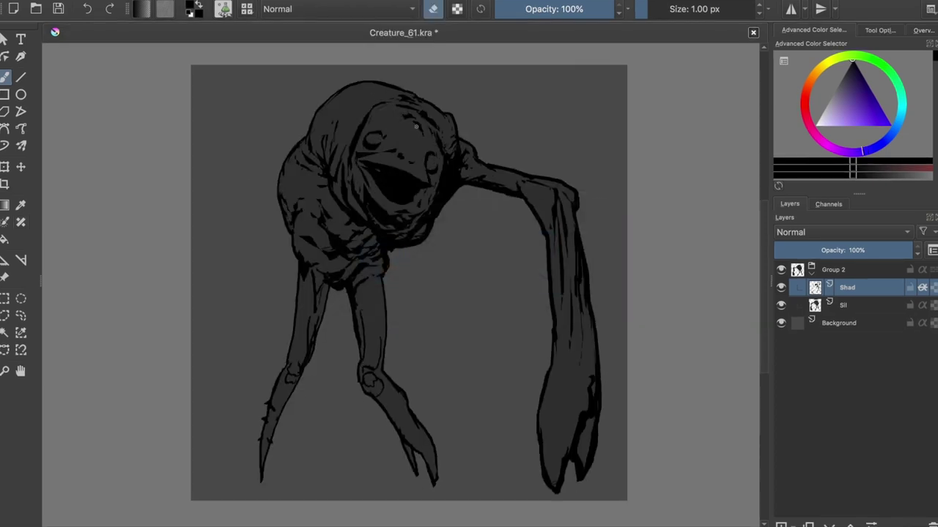
Refine the lines around the nose and both eyes with ink and eraser strokes, check the mirrored view, and save
{"action": "key", "text": "e"}
{"action": "left_click_drag", "start_coordinate": [414, 164], "coordinate": [381, 147]}
{"action": "key", "text": "ctrl+s"}
{"action": "key", "text": "e"}
{"action": "mouse_move", "coordinate": [425, 163]}
{"action": "left_mouse_down"}
{"action": "mouse_move", "coordinate": [427, 174]}
{"action": "mouse_move", "coordinate": [436, 163]}
{"action": "left_mouse_up"}
{"action": "key", "text": "e"}
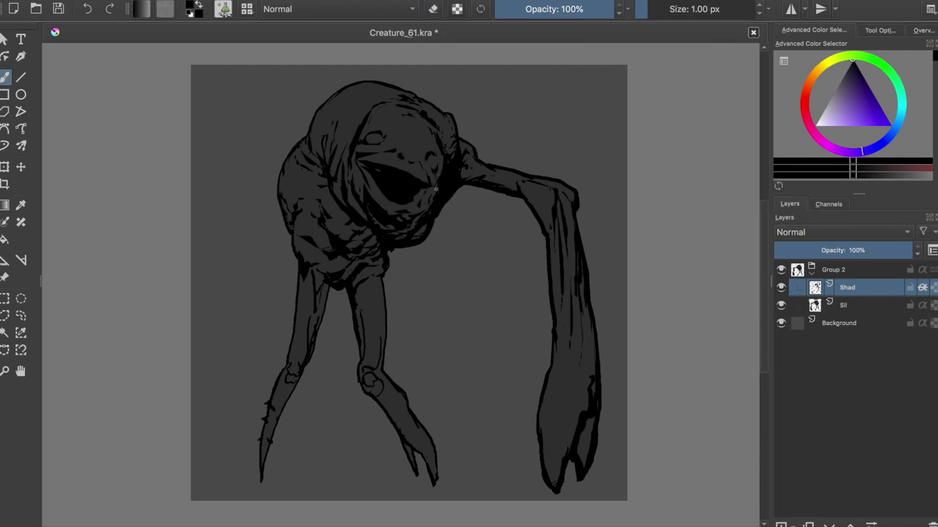
{"action": "key", "text": "e"}
{"action": "key", "text": "m"}
{"action": "key", "text": "m"}
{"action": "key", "text": "ctrl+s"}
Draw thin wrinkle lines across the forehead, undoing and erasing stray strokes, and save
{"action": "key", "text": "e"}
{"action": "left_click_drag", "start_coordinate": [369, 126], "coordinate": [380, 112]}
{"action": "left_click_drag", "start_coordinate": [374, 122], "coordinate": [428, 133]}
{"action": "key", "text": "ctrl+z"}
{"action": "mouse_move", "coordinate": [395, 114]}
{"action": "left_mouse_down"}
{"action": "mouse_move", "coordinate": [412, 112]}
{"action": "mouse_move", "coordinate": [378, 122]}
{"action": "mouse_move", "coordinate": [422, 104]}
{"action": "mouse_move", "coordinate": [397, 107]}
{"action": "left_mouse_up"}
{"action": "key", "text": "e"}
{"action": "key", "text": "e"}
{"action": "mouse_move", "coordinate": [396, 103]}
{"action": "left_mouse_down"}
{"action": "mouse_move", "coordinate": [435, 114]}
{"action": "mouse_move", "coordinate": [422, 112]}
{"action": "mouse_move", "coordinate": [437, 133]}
{"action": "mouse_move", "coordinate": [400, 103]}
{"action": "mouse_move", "coordinate": [422, 117]}
{"action": "mouse_move", "coordinate": [380, 108]}
{"action": "mouse_move", "coordinate": [409, 107]}
{"action": "mouse_move", "coordinate": [372, 93]}
{"action": "mouse_move", "coordinate": [390, 96]}
{"action": "left_mouse_up"}
{"action": "key", "text": "e"}
{"action": "key", "text": "w"}
{"action": "key", "text": "b"}
{"action": "key", "text": "e"}
{"action": "key", "text": "e"}
{"action": "key", "text": "e"}
{"action": "key", "text": "e"}
{"action": "key", "text": "e"}
{"action": "key", "text": "ctrl+s"}
{"action": "key", "text": "ctrl+z"}
{"action": "key", "text": "e"}
{"action": "key", "text": "e"}
{"action": "mouse_move", "coordinate": [394, 99]}
{"action": "left_mouse_down"}
{"action": "mouse_move", "coordinate": [362, 102]}
{"action": "mouse_move", "coordinate": [384, 98]}
{"action": "mouse_move", "coordinate": [376, 97]}
{"action": "left_mouse_up"}
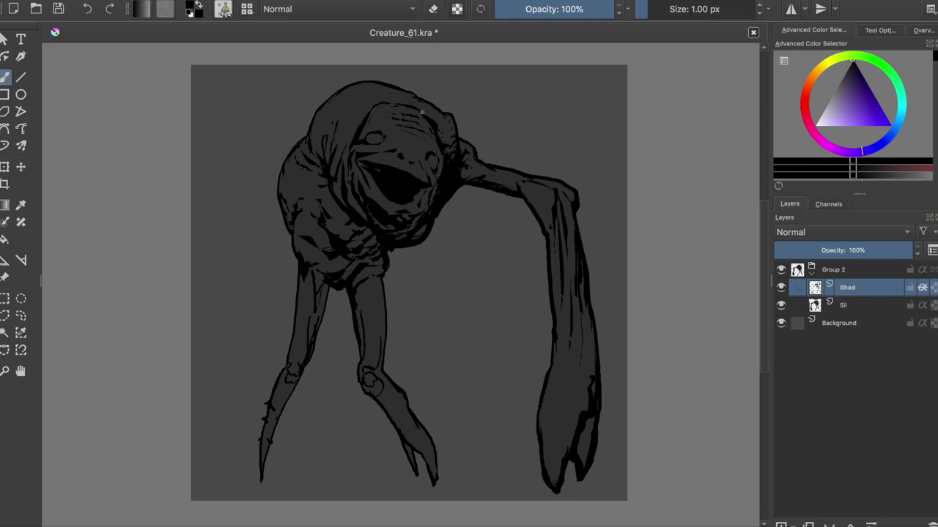
{"action": "key", "text": "ctrl+s"}
Touch up the lower lip and the mouth's lower edge with ink and eraser strokes, saving in between
{"action": "mouse_move", "coordinate": [404, 199]}
{"action": "left_mouse_down"}
{"action": "mouse_move", "coordinate": [393, 204]}
{"action": "mouse_move", "coordinate": [408, 212]}
{"action": "left_mouse_up"}
{"action": "key", "text": "ctrl+s"}
{"action": "key", "text": "e"}
{"action": "mouse_move", "coordinate": [410, 184]}
{"action": "left_mouse_down"}
{"action": "mouse_move", "coordinate": [383, 179]}
{"action": "mouse_move", "coordinate": [400, 186]}
{"action": "mouse_move", "coordinate": [399, 156]}
{"action": "mouse_move", "coordinate": [408, 190]}
{"action": "mouse_move", "coordinate": [390, 183]}
{"action": "mouse_move", "coordinate": [420, 115]}
{"action": "mouse_move", "coordinate": [433, 137]}
{"action": "mouse_move", "coordinate": [380, 176]}
{"action": "mouse_move", "coordinate": [413, 189]}
{"action": "left_mouse_up"}
{"action": "key", "text": "e"}
{"action": "key", "text": "ctrl+s"}
{"action": "key", "text": "e"}
{"action": "key", "text": "ctrl+s"}
Try erasing teeth along the mouth's upper edge, comparing with undo and redo and in the mirrored view
{"action": "mouse_move", "coordinate": [372, 166]}
{"action": "left_mouse_down"}
{"action": "mouse_move", "coordinate": [422, 199]}
{"action": "mouse_move", "coordinate": [440, 160]}
{"action": "mouse_move", "coordinate": [447, 188]}
{"action": "mouse_move", "coordinate": [367, 166]}
{"action": "mouse_move", "coordinate": [414, 191]}
{"action": "mouse_move", "coordinate": [371, 176]}
{"action": "mouse_move", "coordinate": [408, 188]}
{"action": "left_mouse_up"}
{"action": "key", "text": "ctrl+z"}
{"action": "key", "text": "ctrl+z"}
{"action": "key", "text": "ctrl+z"}
{"action": "key", "text": "ctrl+shift+z"}
{"action": "key", "text": "ctrl+z"}
{"action": "key", "text": "ctrl+shift+z"}
{"action": "key", "text": "m"}
{"action": "key", "text": "m"}
{"action": "key", "text": "ctrl+z"}
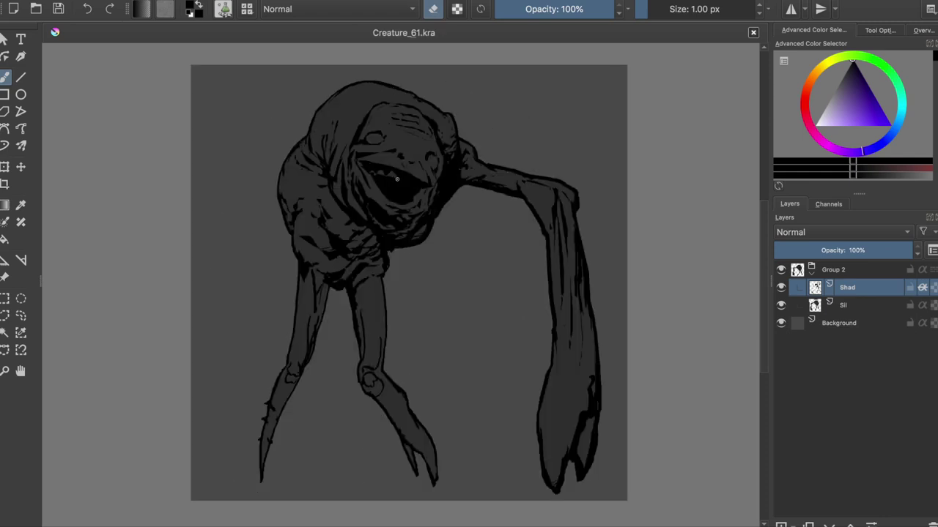
Try carving a row of pointed upper teeth into the black mouth, and undo them
{"action": "left_click_drag", "start_coordinate": [378, 167], "coordinate": [393, 182]}
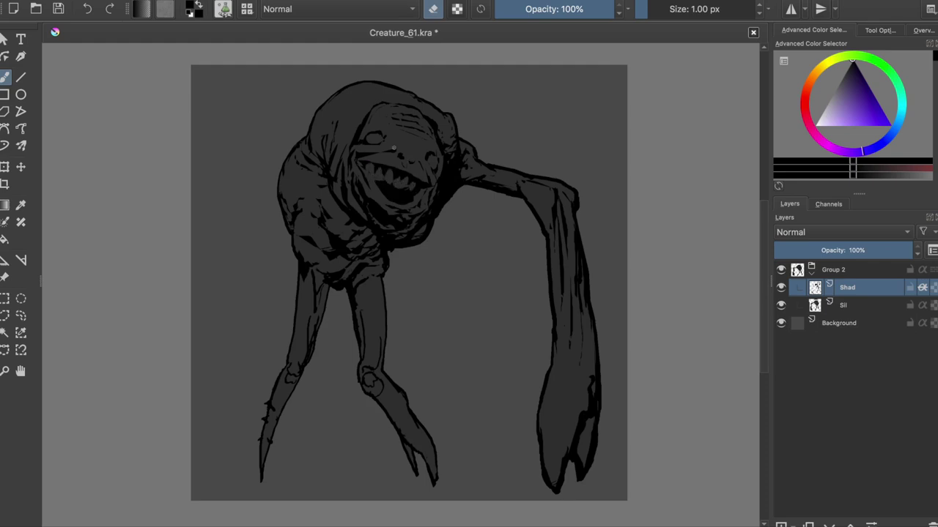
{"action": "key", "text": "ctrl+z"}
{"action": "left_click_drag", "start_coordinate": [410, 177], "coordinate": [414, 185]}
{"action": "key", "text": "e"}
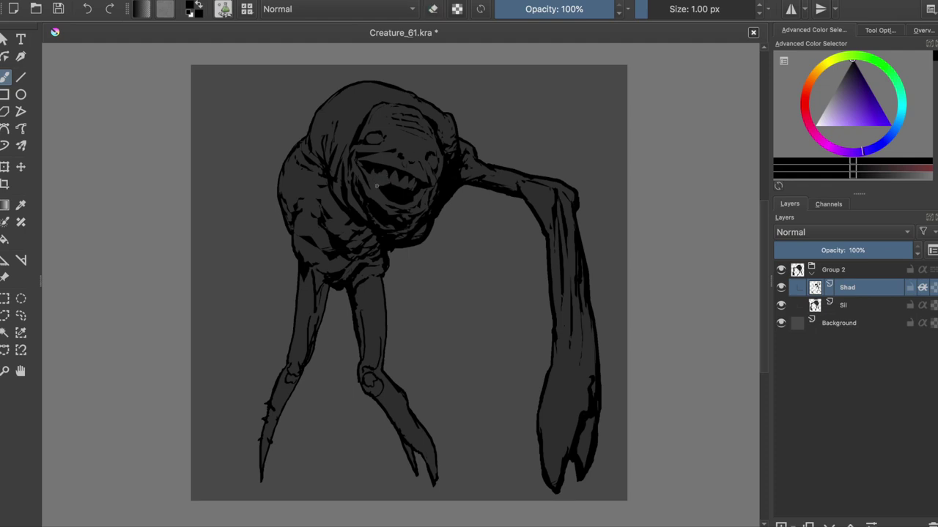
{"action": "key", "text": "m"}
{"action": "key", "text": "ctrl+z"}
Try carving teeth along the mouth's lower and upper edges, comparing in the mirrored view, and undo them
{"action": "key", "text": "m"}
{"action": "key", "text": "e"}
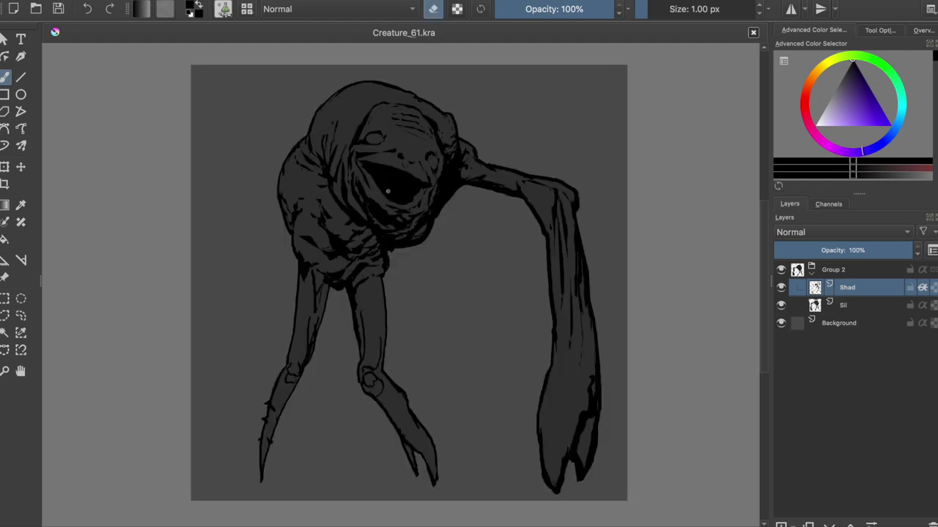
{"action": "mouse_move", "coordinate": [416, 190]}
{"action": "left_mouse_down"}
{"action": "mouse_move", "coordinate": [425, 161]}
{"action": "mouse_move", "coordinate": [391, 192]}
{"action": "mouse_move", "coordinate": [415, 189]}
{"action": "left_mouse_up"}
{"action": "key", "text": "ctrl+z"}
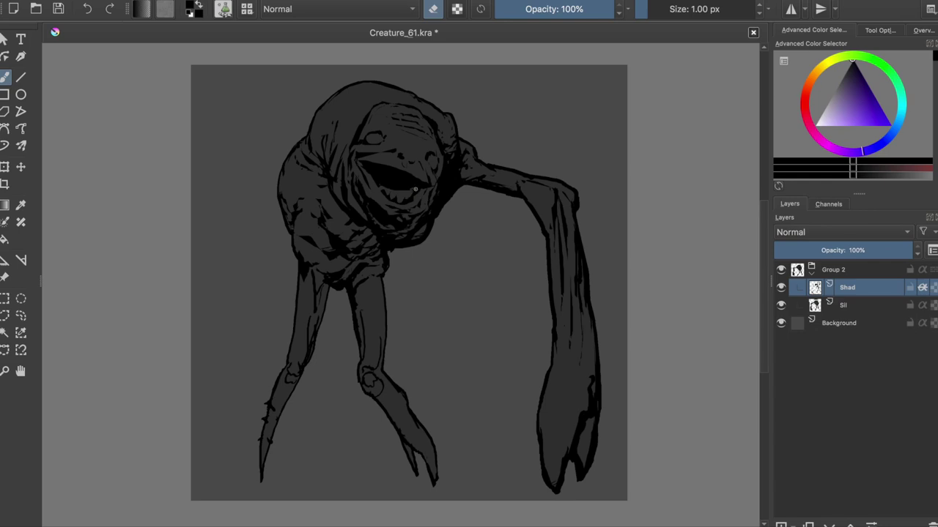
{"action": "key", "text": "ctrl+z"}
{"action": "key", "text": "ctrl+shift+z"}
{"action": "key", "text": "m"}
{"action": "key", "text": "m"}
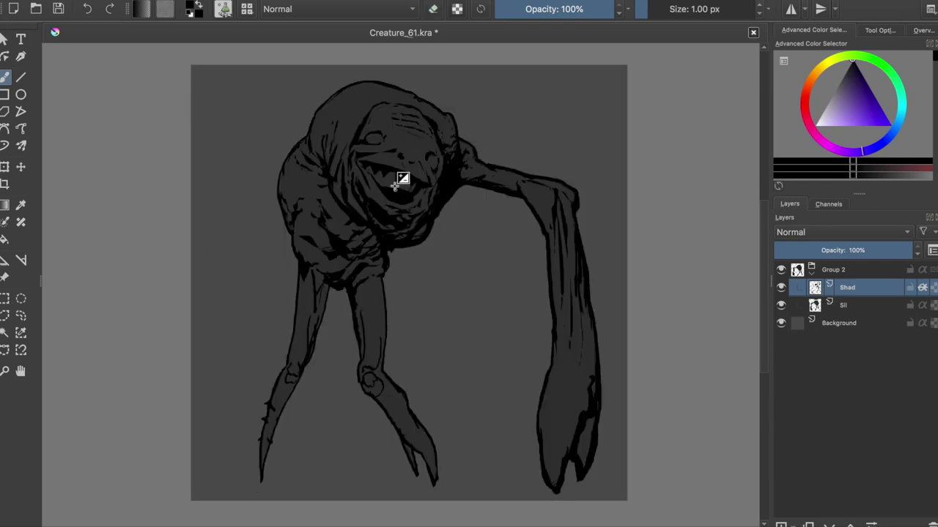
{"action": "key", "text": "ctrl+z"}
{"action": "key", "text": "ctrl+s"}
Ink short curved wrinkles over the crown and down the temple, alternating with the eraser and saving
{"action": "key", "text": "e"}
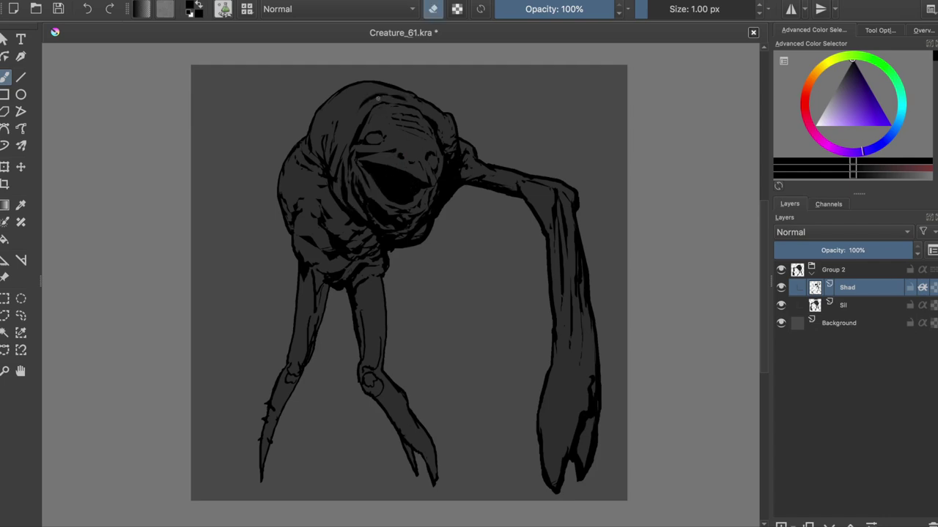
{"action": "key", "text": "e"}
{"action": "key", "text": "m"}
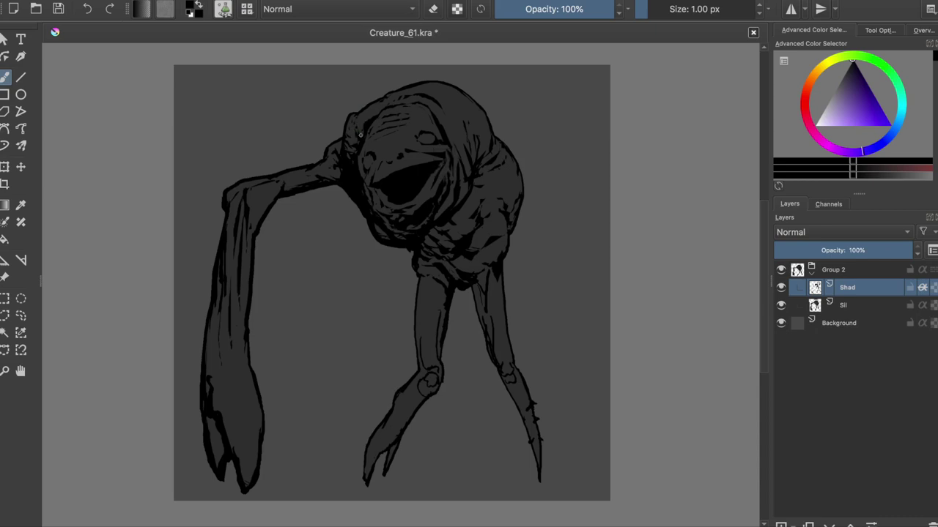
{"action": "key", "text": "m"}
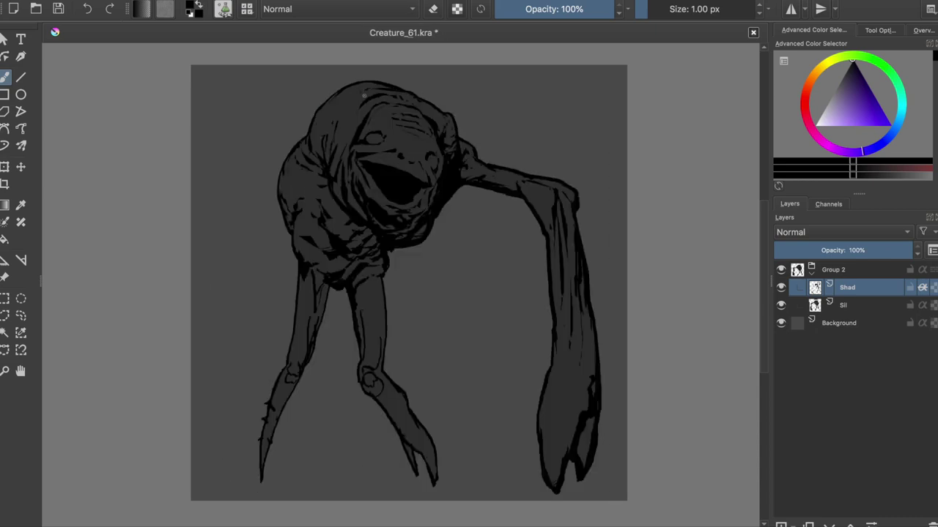
{"action": "key", "text": "ctrl+s"}
{"action": "key", "text": "ctrl+s"}
{"action": "mouse_move", "coordinate": [360, 90]}
{"action": "left_mouse_down"}
{"action": "mouse_move", "coordinate": [378, 87]}
{"action": "mouse_move", "coordinate": [357, 136]}
{"action": "left_mouse_up"}
{"action": "key", "text": "e"}
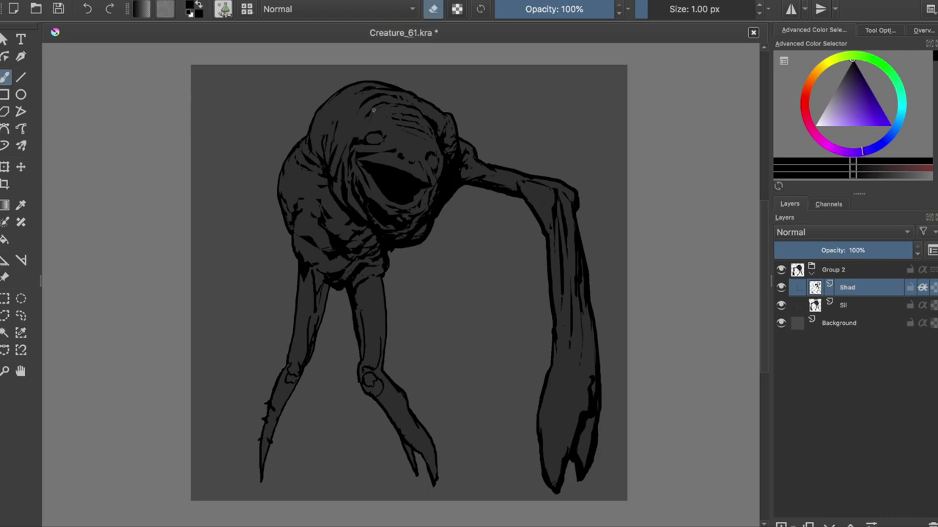
{"action": "key", "text": "e"}
{"action": "left_click_drag", "start_coordinate": [377, 104], "coordinate": [353, 123]}
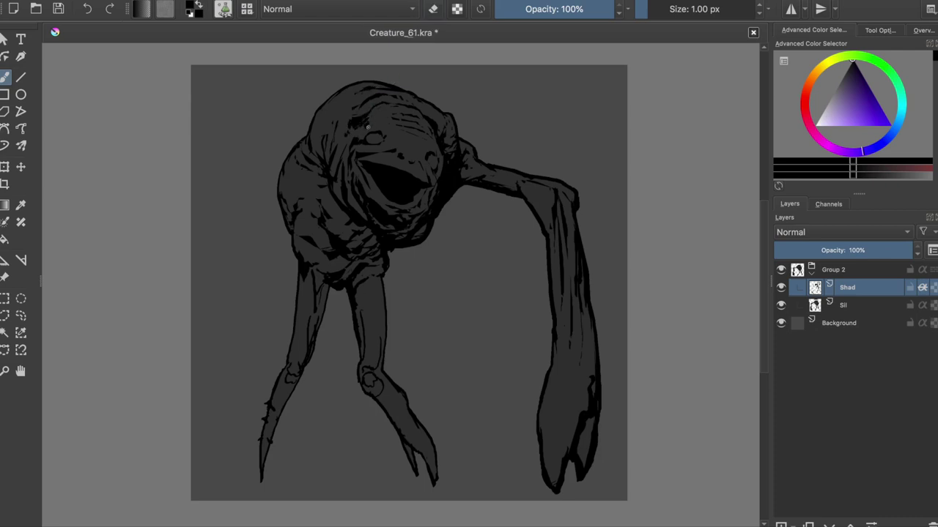
Refine the dark wrinkles between the temple and the eye with ink and eraser touches, checking the mirrored view
{"action": "key", "text": "m"}
{"action": "key", "text": "e"}
{"action": "key", "text": "e"}
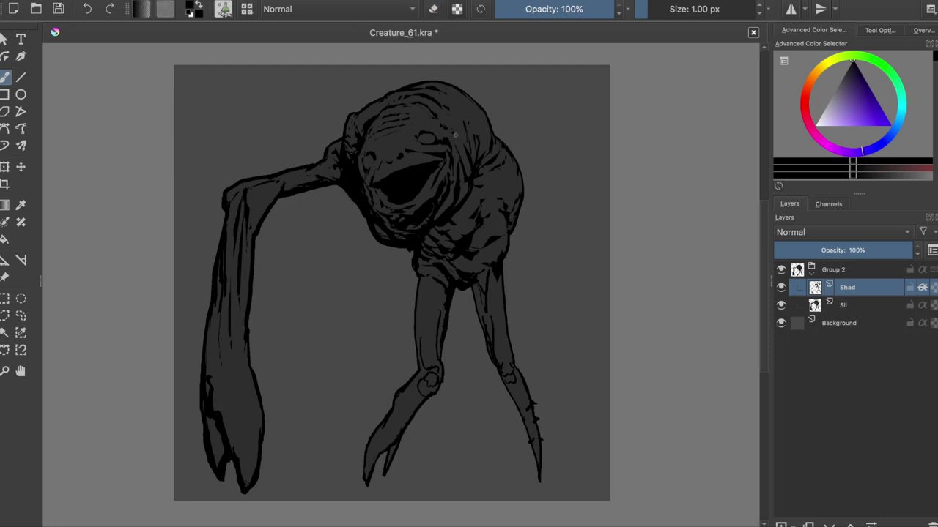
{"action": "key", "text": "e"}
{"action": "key", "text": "e"}
{"action": "key", "text": "e"}
{"action": "key", "text": "m"}
{"action": "key", "text": "e"}
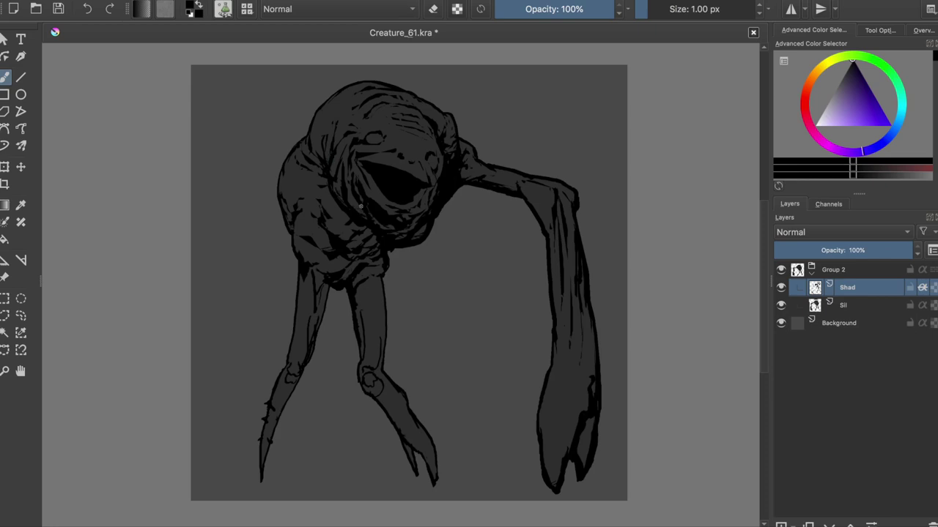
{"action": "key", "text": "e"}
{"action": "key", "text": "e"}
Save the drawing and strengthen the cheek folds beside the mouth with ink and eraser strokes
{"action": "key", "text": "ctrl+s"}
{"action": "key", "text": "m"}
{"action": "key", "text": "e"}
{"action": "left_click_drag", "start_coordinate": [353, 156], "coordinate": [364, 207]}
{"action": "key", "text": "e"}
{"action": "key", "text": "e"}
{"action": "key", "text": "e"}
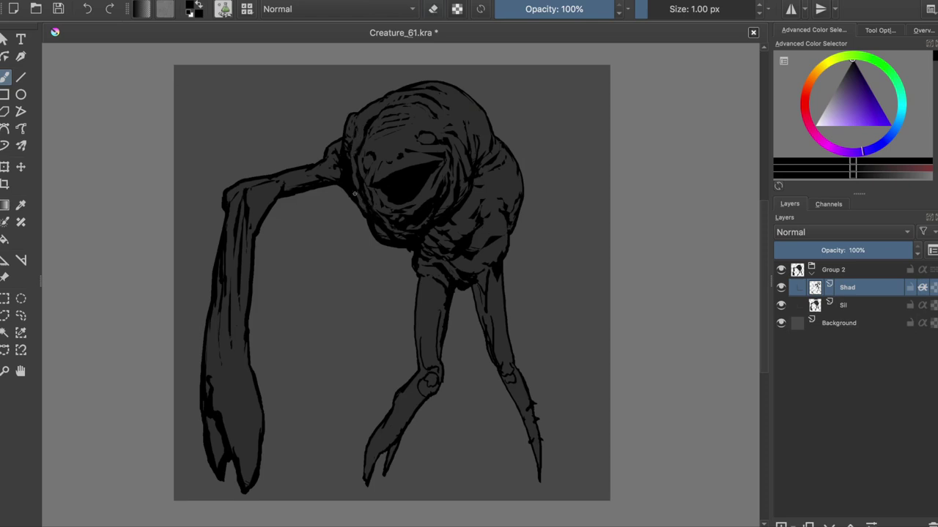
{"action": "key", "text": "m"}
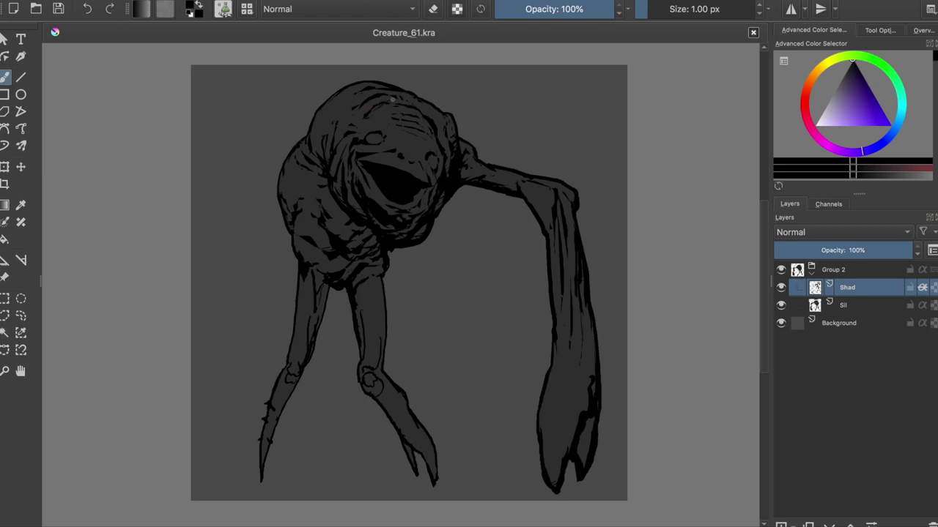
Thin and extend the wrinkles across the top of the head, checking them in the mirrored view
{"action": "key", "text": "e"}
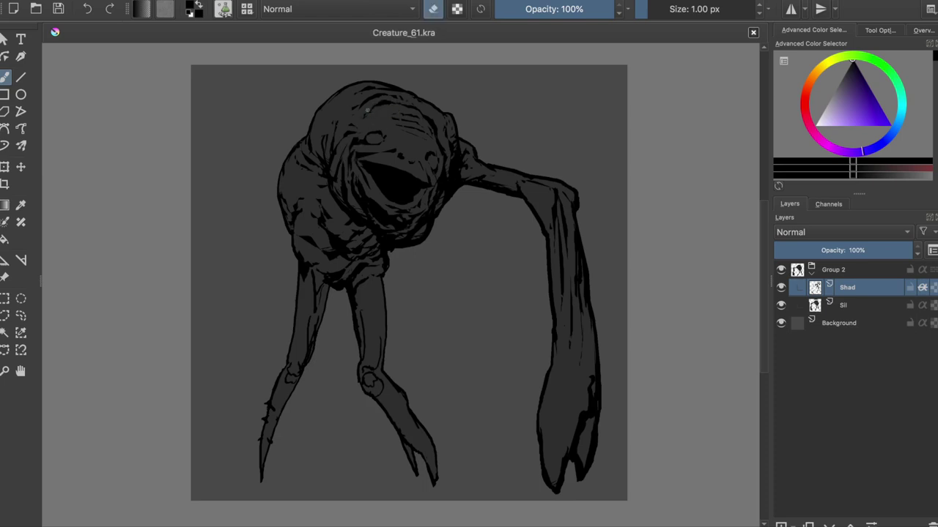
{"action": "key", "text": "e"}
{"action": "key", "text": "m"}
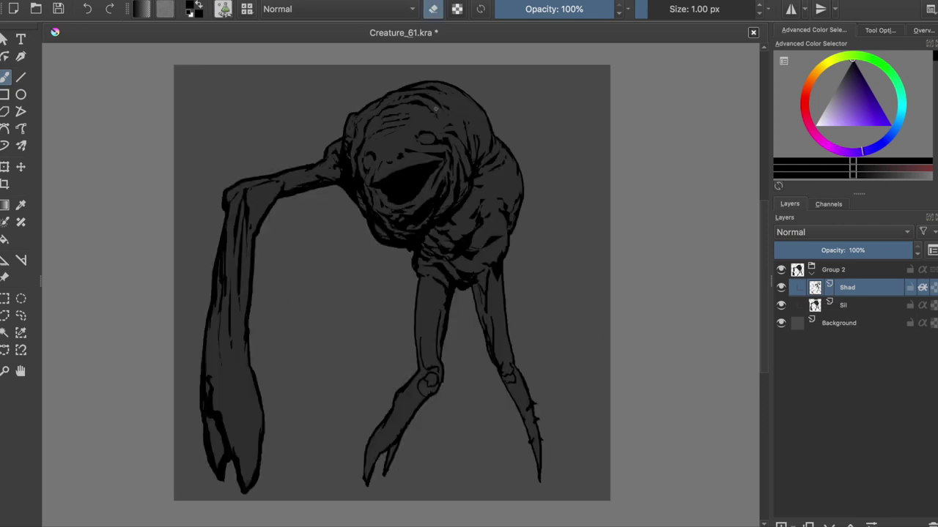
{"action": "key", "text": "m"}
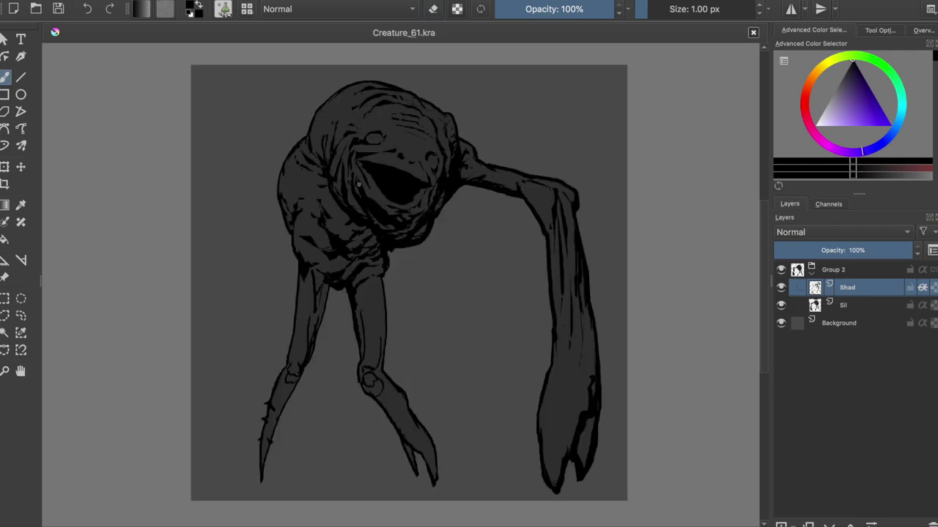
Try erasing a row of lower teeth into the black mouth, and undo it
{"action": "key", "text": "e"}
{"action": "left_click_drag", "start_coordinate": [381, 207], "coordinate": [407, 192]}
{"action": "key", "text": "m"}
{"action": "key", "text": "ctrl+z"}
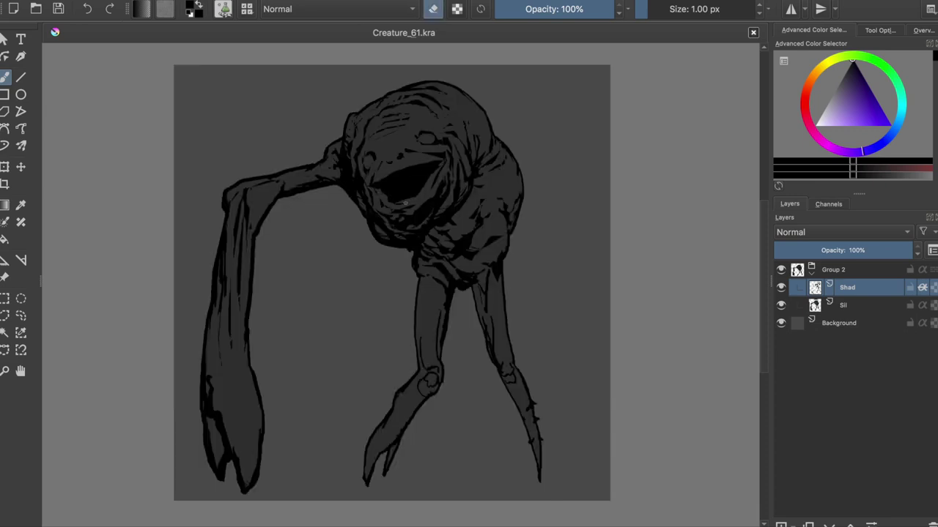
{"action": "key", "text": "m"}
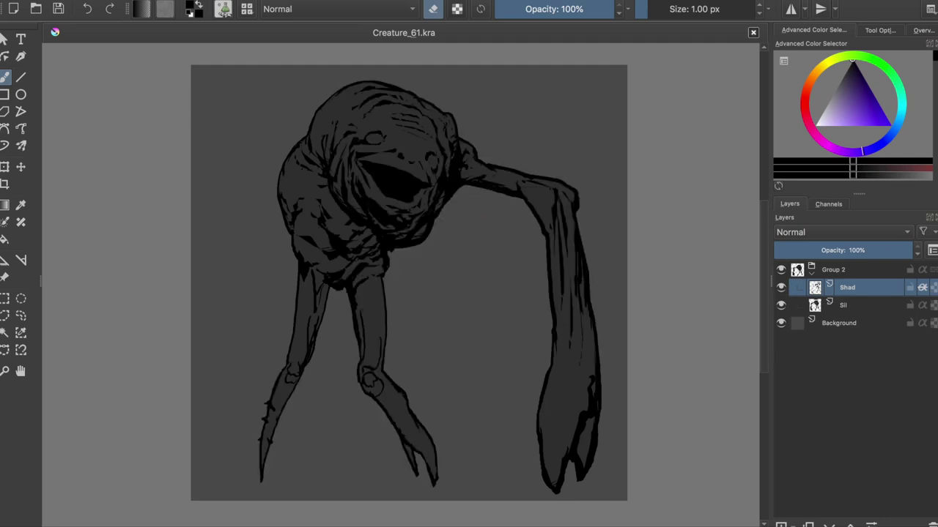
Erase a row of pointed upper teeth into the black mouth, undo a stray stroke, and save
{"action": "key", "text": "e"}
{"action": "mouse_move", "coordinate": [368, 163]}
{"action": "left_mouse_down"}
{"action": "mouse_move", "coordinate": [414, 189]}
{"action": "mouse_move", "coordinate": [378, 179]}
{"action": "mouse_move", "coordinate": [487, 150]}
{"action": "mouse_move", "coordinate": [499, 318]}
{"action": "mouse_move", "coordinate": [425, 182]}
{"action": "left_mouse_up"}
{"action": "key", "text": "ctrl+z"}
{"action": "key", "text": "e"}
{"action": "key", "text": "m"}
{"action": "key", "text": "m"}
{"action": "key", "text": "ctrl+s"}
{"action": "key", "text": "e"}
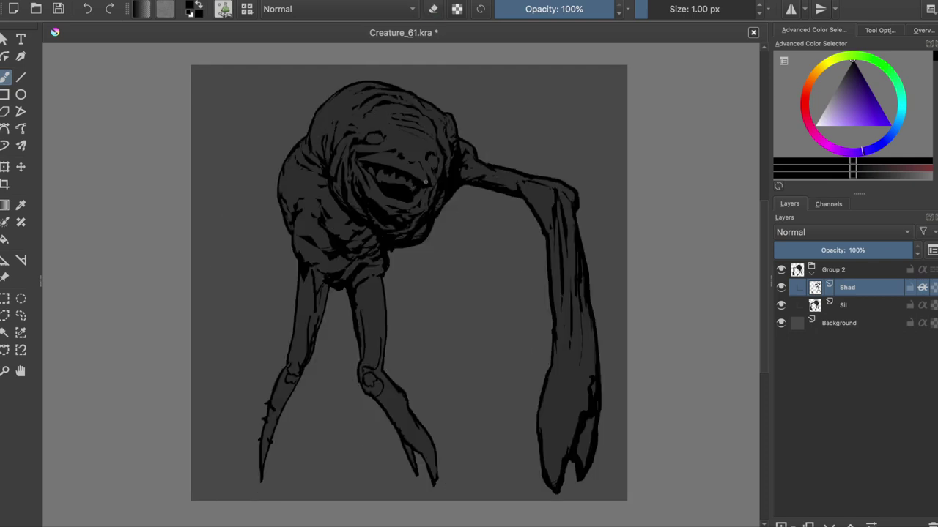
Mirror the view and erase the old inner contour and kneecap lines from both legs
{"action": "key", "text": "m"}
{"action": "left_click_drag", "start_coordinate": [422, 320], "coordinate": [438, 402]}
{"action": "key", "text": "e"}
{"action": "left_click_drag", "start_coordinate": [449, 323], "coordinate": [446, 377]}
{"action": "left_click_drag", "start_coordinate": [520, 373], "coordinate": [526, 389]}
{"action": "left_click_drag", "start_coordinate": [496, 277], "coordinate": [511, 372]}
{"action": "left_click_drag", "start_coordinate": [456, 322], "coordinate": [453, 334]}
{"action": "key", "text": "e"}
Ink the fold above the front thigh and the shadows along the lower torso, and save
{"action": "mouse_move", "coordinate": [425, 265]}
{"action": "left_mouse_down"}
{"action": "mouse_move", "coordinate": [448, 283]}
{"action": "mouse_move", "coordinate": [463, 277]}
{"action": "left_mouse_up"}
{"action": "key", "text": "ctrl+s"}
{"action": "left_click_drag", "start_coordinate": [530, 221], "coordinate": [511, 257]}
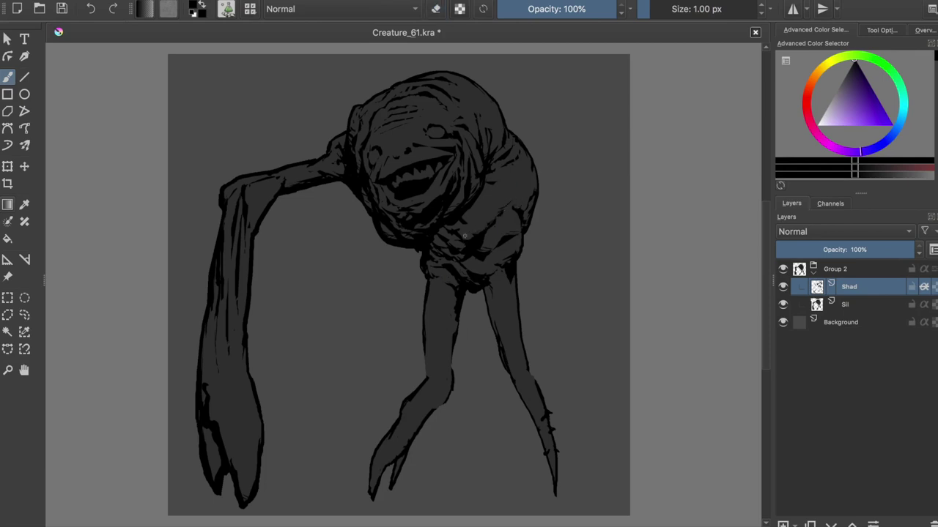
{"action": "key", "text": "ctrl+s"}
Shade the front leg's thigh with long muscle strokes, block in the knee folds, and save
{"action": "mouse_move", "coordinate": [427, 276]}
{"action": "left_mouse_down"}
{"action": "mouse_move", "coordinate": [417, 397]}
{"action": "mouse_move", "coordinate": [457, 290]}
{"action": "left_mouse_up"}
{"action": "left_click_drag", "start_coordinate": [440, 378], "coordinate": [452, 383]}
{"action": "key", "text": "e"}
{"action": "key", "text": "e"}
{"action": "left_click_drag", "start_coordinate": [439, 303], "coordinate": [440, 332]}
{"action": "mouse_move", "coordinate": [442, 353]}
{"action": "left_mouse_down"}
{"action": "mouse_move", "coordinate": [445, 342]}
{"action": "mouse_move", "coordinate": [435, 374]}
{"action": "left_mouse_up"}
{"action": "key", "text": "e"}
{"action": "key", "text": "e"}
{"action": "left_click_drag", "start_coordinate": [428, 327], "coordinate": [430, 390]}
{"action": "key", "text": "ctrl+s"}
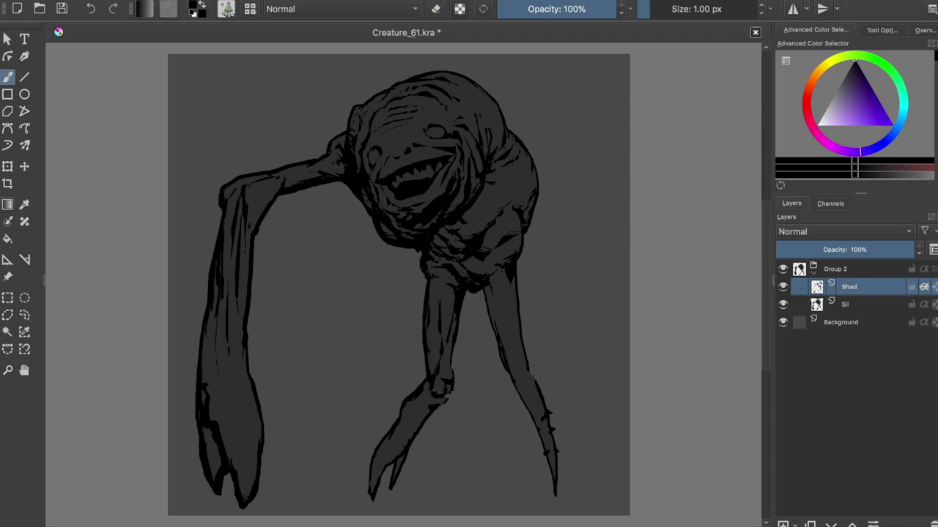
{"action": "key", "text": "ctrl+s"}
Deepen the shadows around the front knee on the Shad layer with ink and eraser strokes, and save
{"action": "key", "text": "Page_Down"}
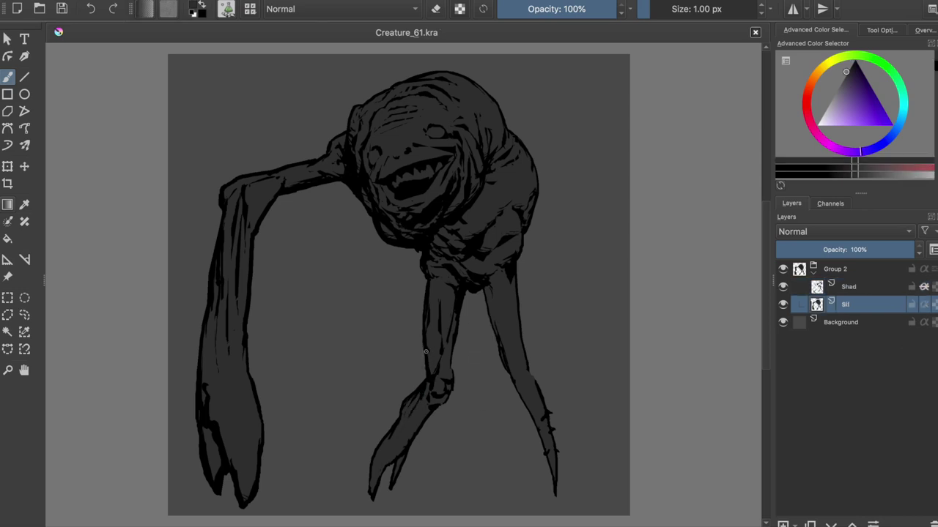
{"action": "key", "text": "Page_Up"}
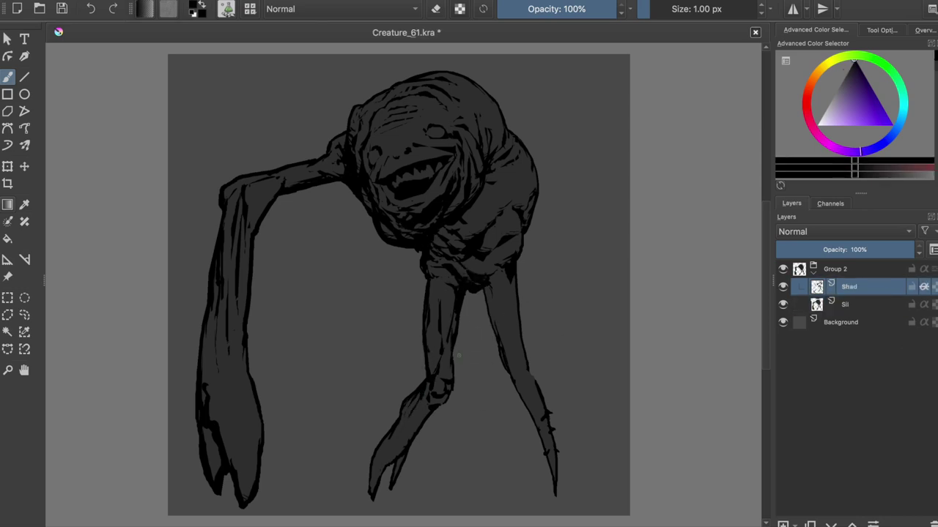
{"action": "left_click_drag", "start_coordinate": [430, 364], "coordinate": [443, 392]}
{"action": "key", "text": "ctrl+s"}
{"action": "key", "text": "e"}
{"action": "key", "text": "e"}
{"action": "key", "text": "e"}
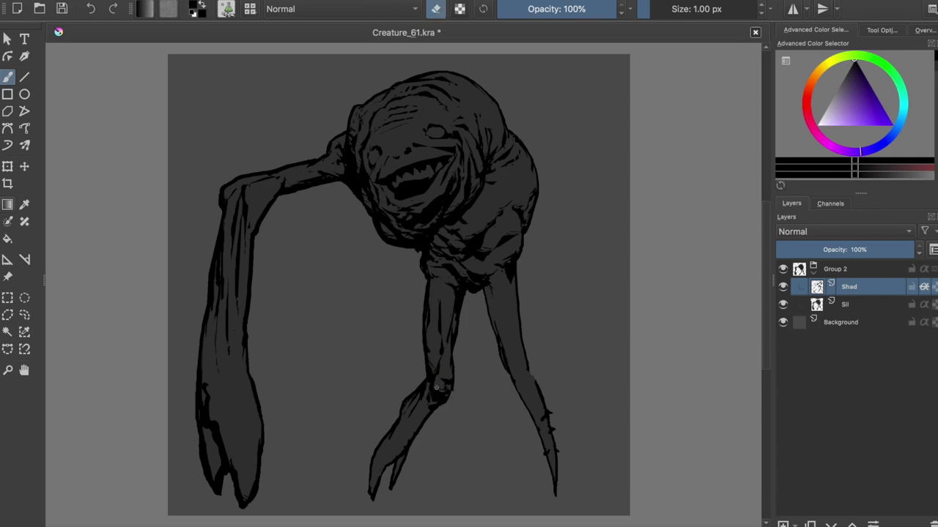
{"action": "key", "text": "ctrl+s"}
{"action": "key", "text": "e"}
{"action": "key", "text": "ctrl+s"}
Shade the front shin below the knee with ink strokes, trimming them with the eraser and saving
{"action": "mouse_move", "coordinate": [444, 390]}
{"action": "left_mouse_down"}
{"action": "mouse_move", "coordinate": [470, 288]}
{"action": "mouse_move", "coordinate": [427, 412]}
{"action": "left_mouse_up"}
{"action": "key", "text": "ctrl+s"}
{"action": "key", "text": "e"}
{"action": "key", "text": "ctrl+s"}
{"action": "key", "text": "e"}
{"action": "key", "text": "e"}
{"action": "key", "text": "e"}
{"action": "left_click_drag", "start_coordinate": [434, 407], "coordinate": [403, 442]}
{"action": "key", "text": "ctrl+s"}
Lasso the front knee, adjust it with the Transform tool, and check the leg in the mirrored view
{"action": "key", "text": "l"}
{"action": "mouse_move", "coordinate": [449, 399]}
{"action": "left_mouse_down"}
{"action": "mouse_move", "coordinate": [428, 403]}
{"action": "mouse_move", "coordinate": [450, 396]}
{"action": "left_mouse_up"}
{"action": "key", "text": "ctrl+t"}
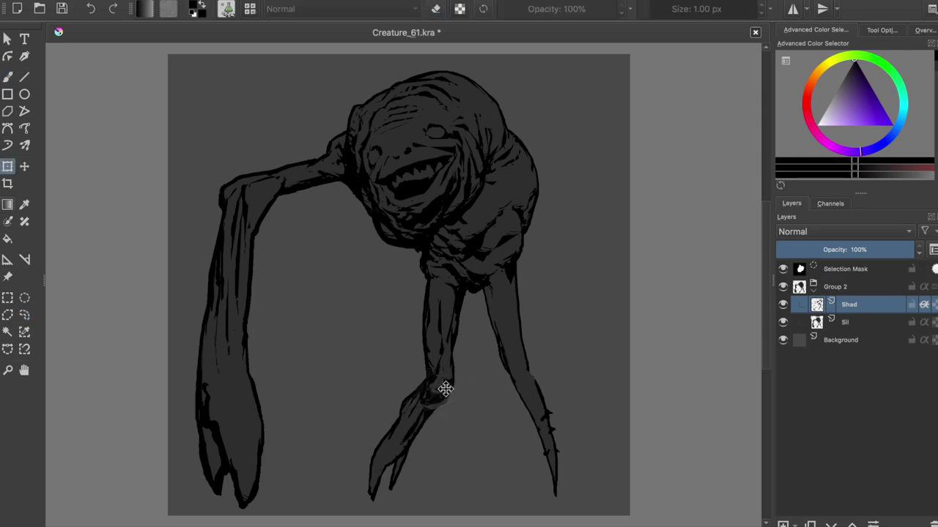
{"action": "key", "text": "b"}
{"action": "key", "text": "e"}
{"action": "key", "text": "m"}
{"action": "key", "text": "m"}
Add ink texture to the middle of the front shin and darken the rear claw of its foot
{"action": "key", "text": "e"}
{"action": "key", "text": "e"}
{"action": "left_click_drag", "start_coordinate": [404, 423], "coordinate": [400, 420]}
{"action": "key", "text": "e"}
{"action": "key", "text": "ctrl+s"}
{"action": "left_click_drag", "start_coordinate": [403, 455], "coordinate": [394, 479]}
Sample the silhouette grey on the Sil layer, save, and return to the Shad layer
{"action": "left_click", "coordinate": [846, 304]}
{"action": "left_click", "coordinate": [400, 439], "text": "ctrl"}
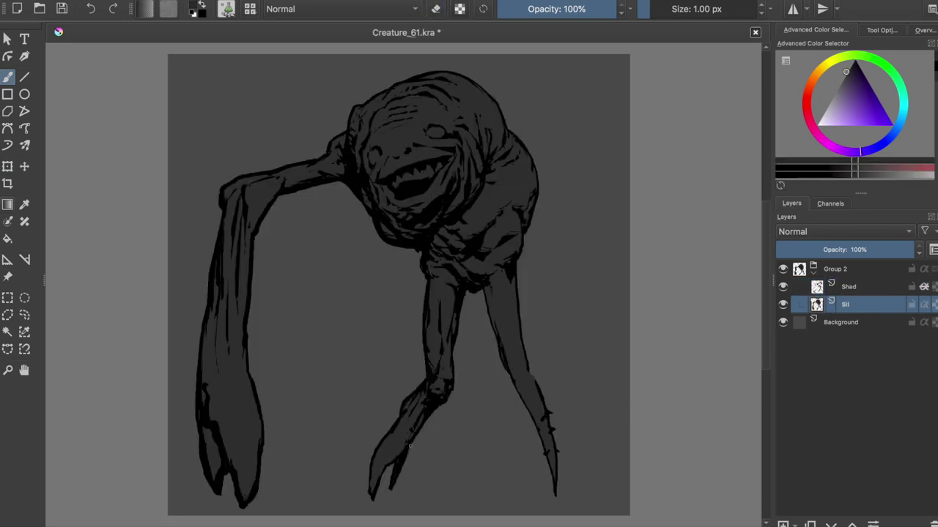
{"action": "key", "text": "ctrl+s"}
{"action": "key", "text": "Page_Up"}
Rework the shadow at the top of the front thigh with ink and eraser strokes, undoing the last one
{"action": "left_click_drag", "start_coordinate": [476, 284], "coordinate": [451, 291]}
{"action": "left_click", "coordinate": [460, 290], "text": "ctrl"}
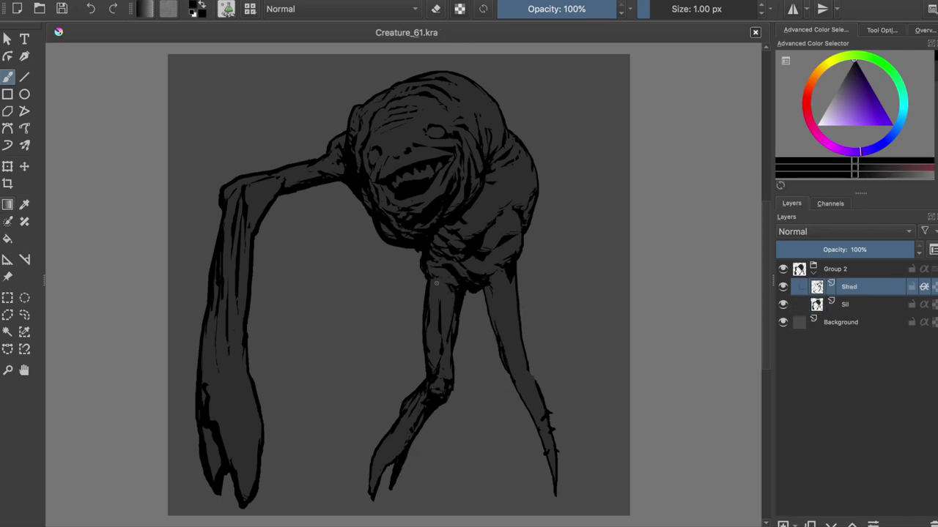
{"action": "key", "text": "e"}
{"action": "left_click_drag", "start_coordinate": [456, 285], "coordinate": [450, 299]}
{"action": "key", "text": "e"}
{"action": "key", "text": "e"}
{"action": "key", "text": "e"}
{"action": "key", "text": "ctrl+z"}
Lasso the front knee area again, adjust the selected part, and clear the selection
{"action": "key", "text": "m"}
{"action": "key", "text": "l"}
{"action": "mouse_move", "coordinate": [457, 395]}
{"action": "left_mouse_down"}
{"action": "mouse_move", "coordinate": [443, 381]}
{"action": "mouse_move", "coordinate": [463, 411]}
{"action": "left_mouse_up"}
{"action": "key", "text": "t"}
{"action": "key", "text": "ctrl+shift+a"}
{"action": "key", "text": "b"}
Touch up the ink beside the front knee with brush and eraser, check it mirrored, and save
{"action": "left_click_drag", "start_coordinate": [428, 380], "coordinate": [421, 399]}
{"action": "key", "text": "e"}
{"action": "key", "text": "e"}
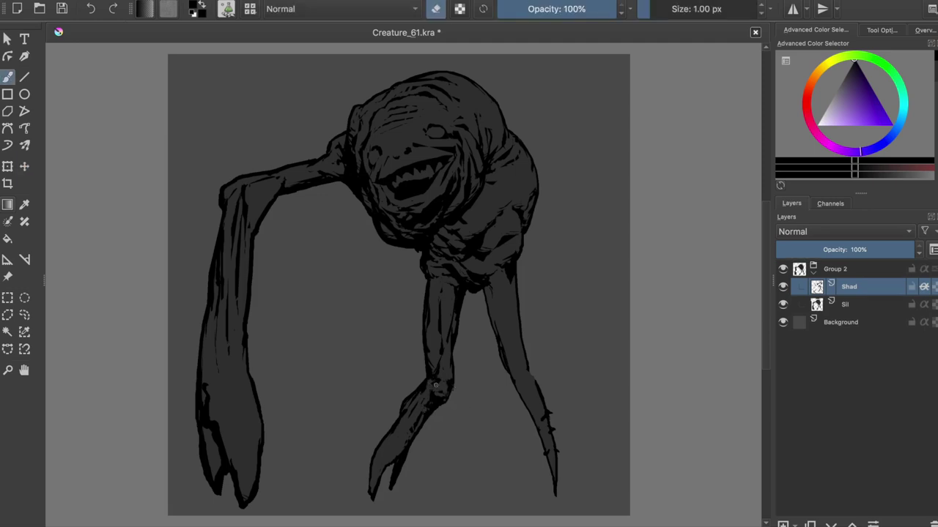
{"action": "key", "text": "m"}
{"action": "key", "text": "e"}
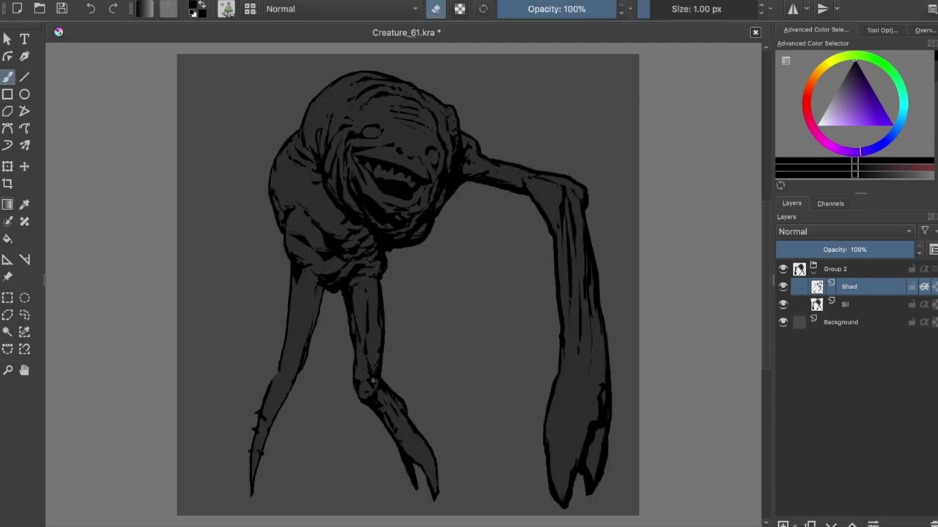
{"action": "key", "text": "e"}
{"action": "key", "text": "m"}
{"action": "key", "text": "ctrl+s"}
Fill the front foot's claws and lower shin with dense black shading, erasing small highlights and saving
{"action": "left_click_drag", "start_coordinate": [370, 476], "coordinate": [372, 491]}
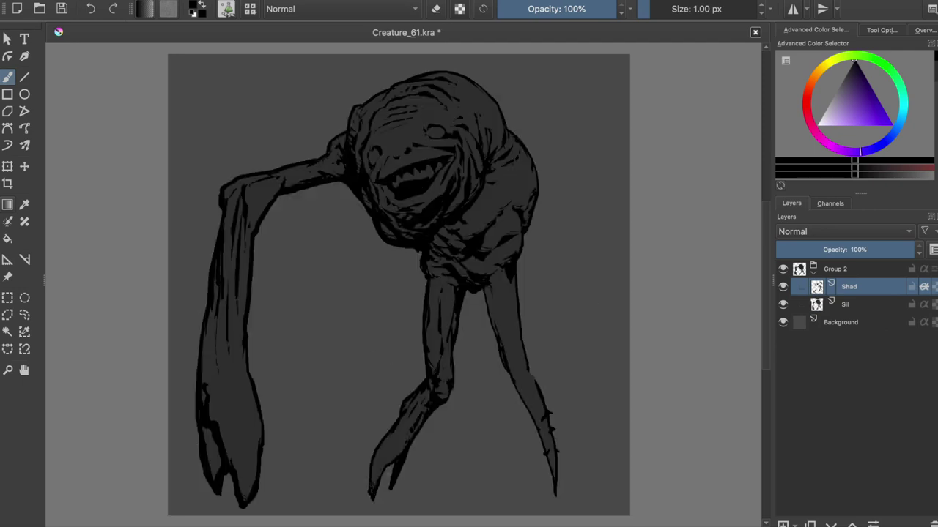
{"action": "left_click_drag", "start_coordinate": [398, 457], "coordinate": [397, 453]}
{"action": "key", "text": "e"}
{"action": "left_click_drag", "start_coordinate": [399, 458], "coordinate": [404, 454]}
{"action": "key", "text": "e"}
{"action": "key", "text": "ctrl+s"}
{"action": "mouse_move", "coordinate": [424, 408]}
{"action": "left_mouse_down"}
{"action": "mouse_move", "coordinate": [402, 453]}
{"action": "mouse_move", "coordinate": [383, 463]}
{"action": "left_mouse_up"}
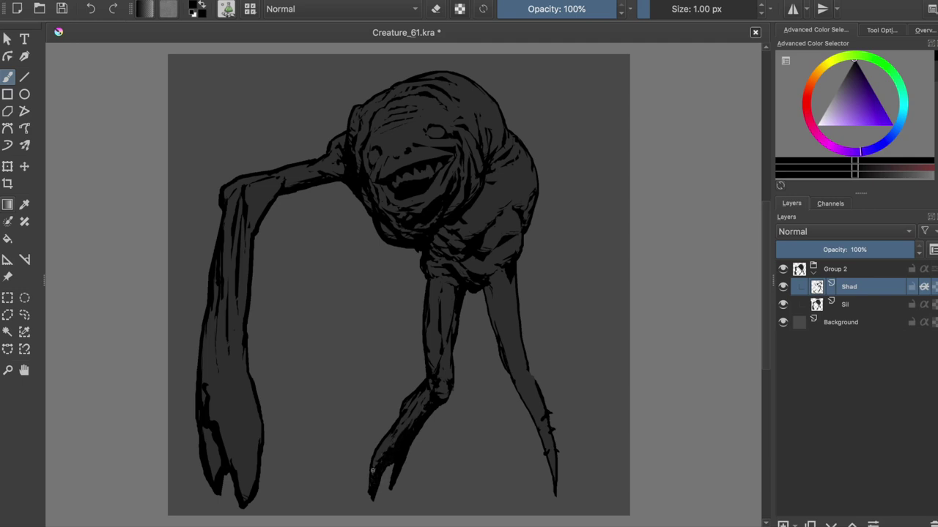
Check the front foot mirrored, touch up its black shading with ink and eraser strokes, and save
{"action": "key", "text": "m"}
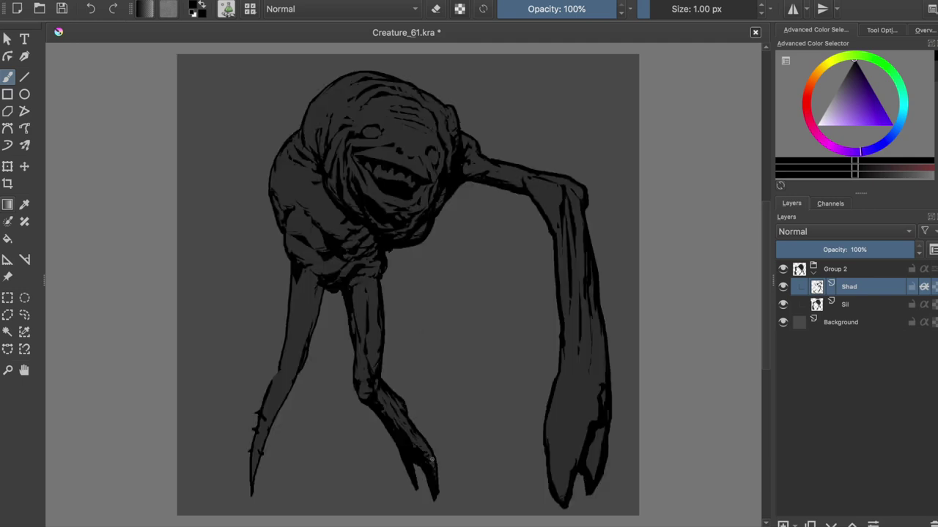
{"action": "key", "text": "e"}
{"action": "key", "text": "m"}
{"action": "key", "text": "e"}
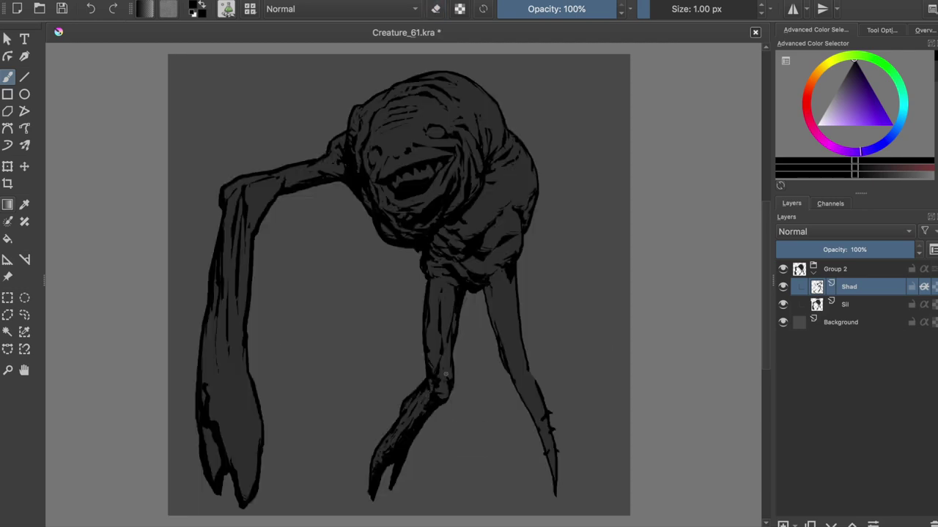
{"action": "key", "text": "e"}
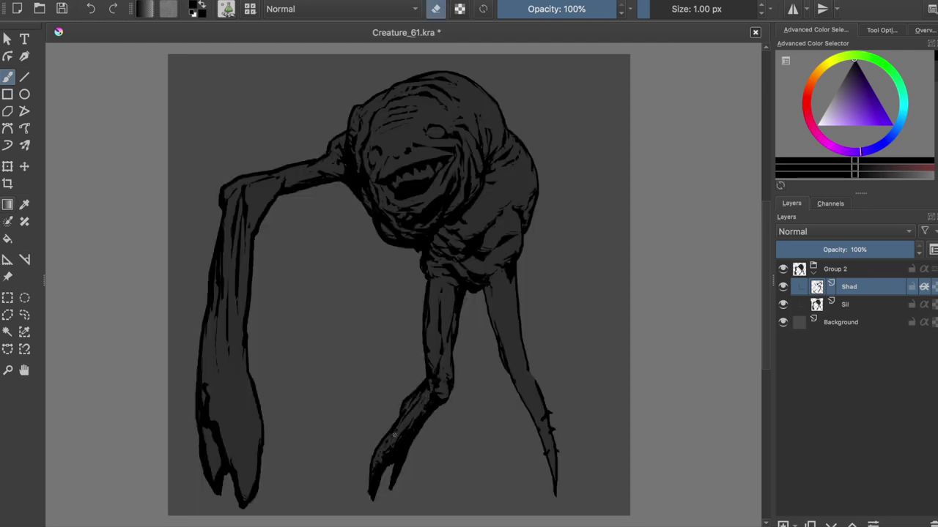
{"action": "key", "text": "e"}
{"action": "key", "text": "m"}
{"action": "key", "text": "ctrl+s"}
Erase thin highlights along the front shin, refine the edge above it, and save the drawing
{"action": "key", "text": "e"}
{"action": "key", "text": "e"}
{"action": "left_click_drag", "start_coordinate": [415, 437], "coordinate": [410, 443]}
{"action": "key", "text": "ctrl+s"}
{"action": "key", "text": "ctrl+s"}
{"action": "key", "text": "e"}
{"action": "left_click", "coordinate": [399, 400]}
{"action": "key", "text": "m"}
{"action": "key", "text": "ctrl+s"}
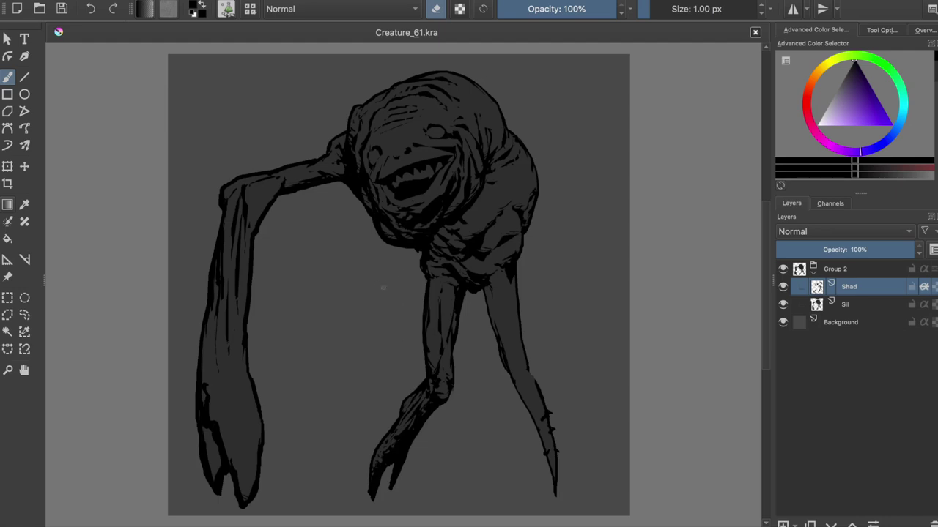
On the Sil layer, sample the silhouette grey and paint extra spikes along both sides of the rear leg's lower half
{"action": "left_click", "coordinate": [822, 303]}
{"action": "left_click", "coordinate": [528, 390], "text": "ctrl"}
{"action": "key", "text": "e"}
{"action": "left_click", "coordinate": [529, 393], "text": "ctrl"}
{"action": "mouse_move", "coordinate": [526, 388]}
{"action": "left_mouse_down"}
{"action": "mouse_move", "coordinate": [516, 404]}
{"action": "mouse_move", "coordinate": [546, 381]}
{"action": "left_mouse_up"}
{"action": "left_click_drag", "start_coordinate": [532, 416], "coordinate": [526, 419]}
{"action": "mouse_move", "coordinate": [544, 402]}
{"action": "left_mouse_down"}
{"action": "mouse_move", "coordinate": [552, 399]}
{"action": "mouse_move", "coordinate": [530, 434]}
{"action": "left_mouse_up"}
{"action": "key", "text": "e"}
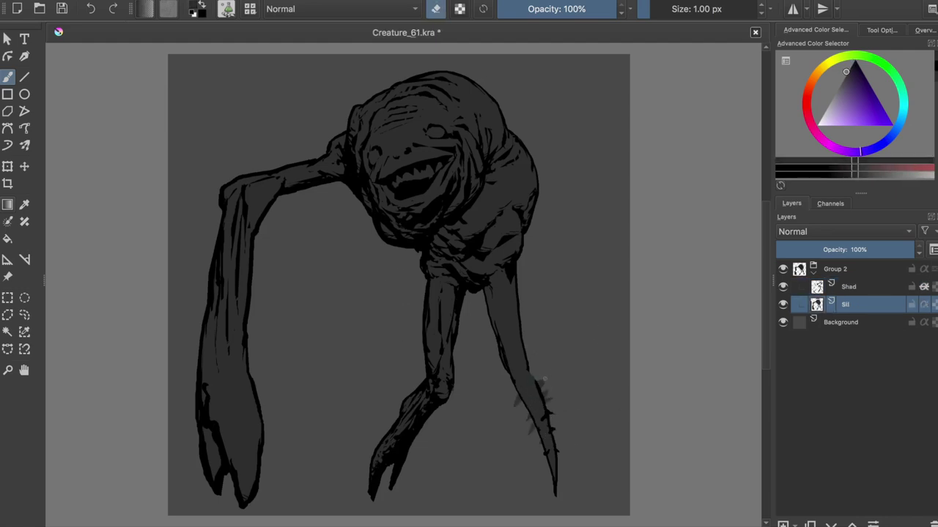
On the Shad layer, fill the rear leg's spiked shin with black and ink the area just above it
{"action": "key", "text": "Page_Up"}
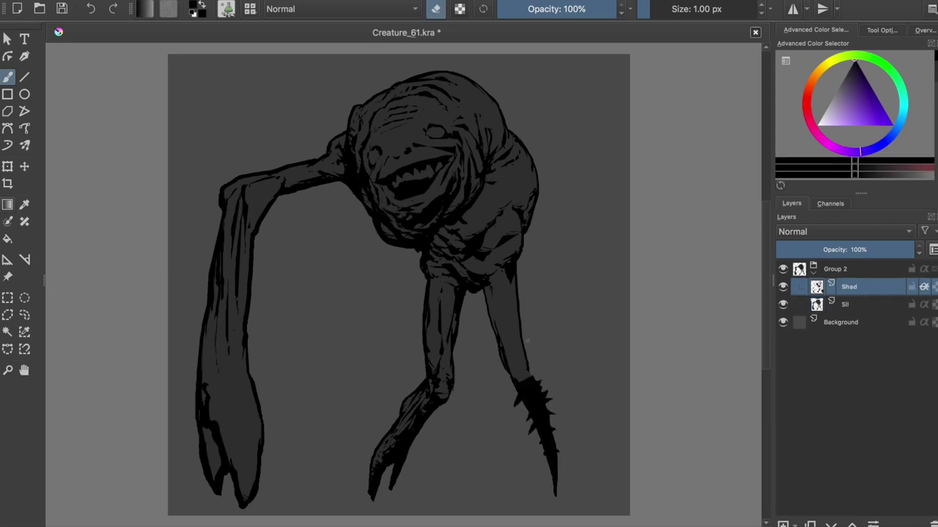
{"action": "key", "text": "e"}
{"action": "key", "text": "e"}
{"action": "key", "text": "e"}
{"action": "left_click_drag", "start_coordinate": [521, 340], "coordinate": [523, 363]}
{"action": "left_click_drag", "start_coordinate": [505, 363], "coordinate": [512, 375]}
Shade the rear thigh with alternating ink and eraser strokes running from the hip to the knee
{"action": "key", "text": "e"}
{"action": "left_click_drag", "start_coordinate": [514, 270], "coordinate": [511, 282]}
{"action": "key", "text": "e"}
{"action": "key", "text": "e"}
{"action": "key", "text": "e"}
{"action": "left_click_drag", "start_coordinate": [510, 334], "coordinate": [507, 344]}
{"action": "mouse_move", "coordinate": [507, 283]}
{"action": "left_mouse_down"}
{"action": "mouse_move", "coordinate": [510, 343]}
{"action": "mouse_move", "coordinate": [515, 292]}
{"action": "left_mouse_up"}
{"action": "key", "text": "e"}
{"action": "left_click_drag", "start_coordinate": [500, 329], "coordinate": [505, 350]}
{"action": "key", "text": "e"}
{"action": "left_click_drag", "start_coordinate": [491, 308], "coordinate": [498, 325]}
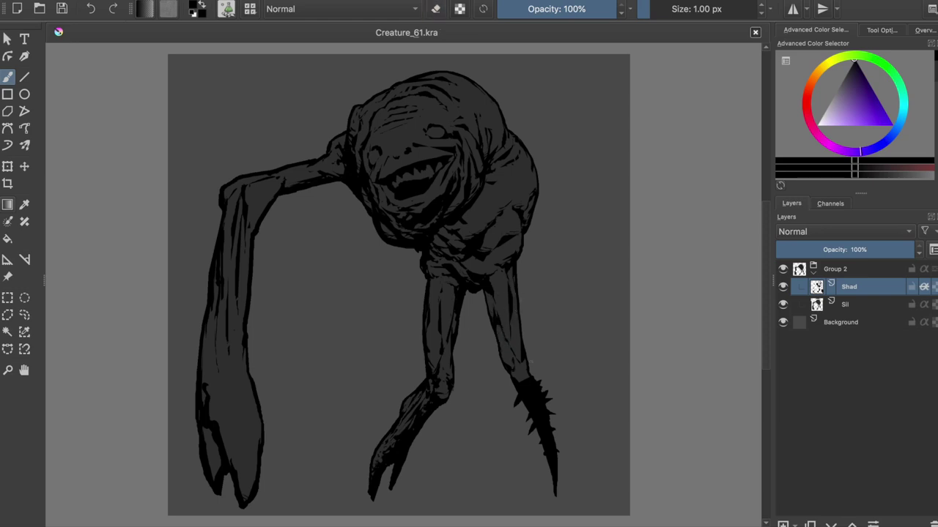
Check the rear thigh mirrored, touch up its shadow edges with brush and eraser, and save
{"action": "key", "text": "e"}
{"action": "key", "text": "m"}
{"action": "key", "text": "e"}
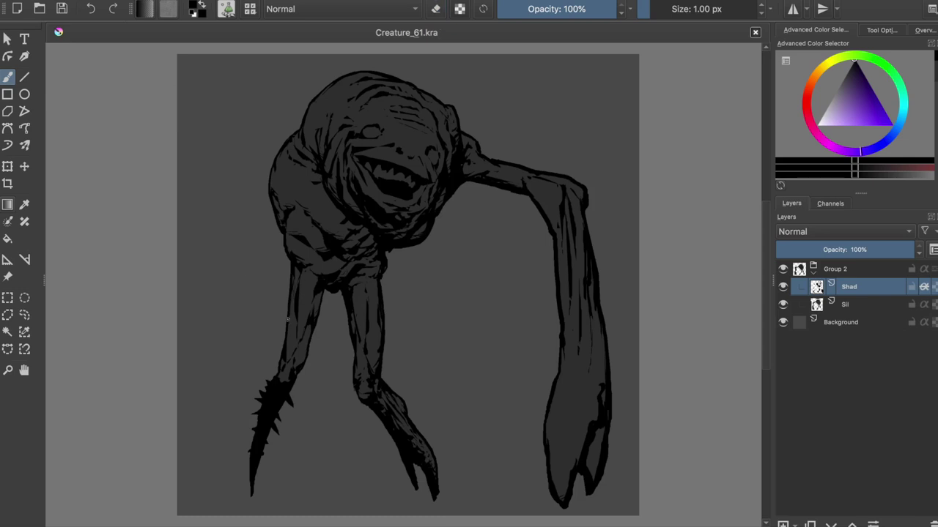
{"action": "key", "text": "e"}
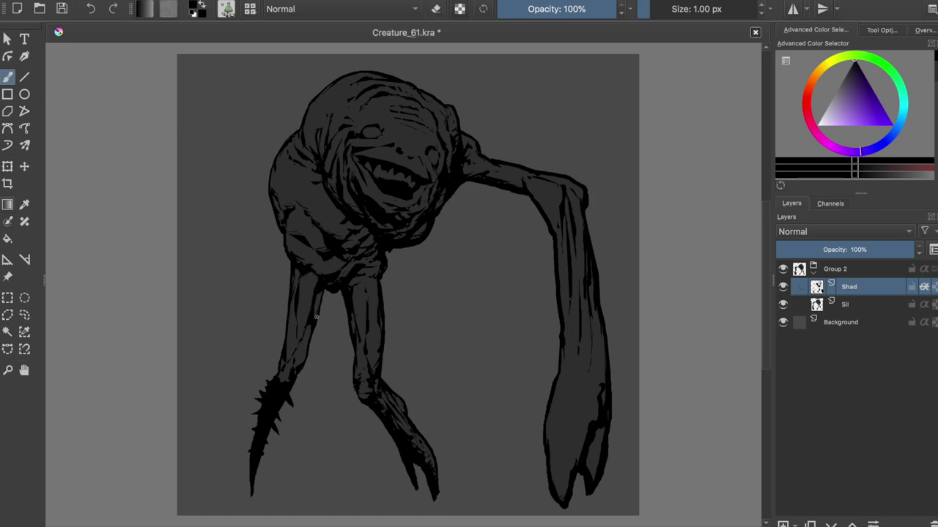
{"action": "key", "text": "ctrl+s"}
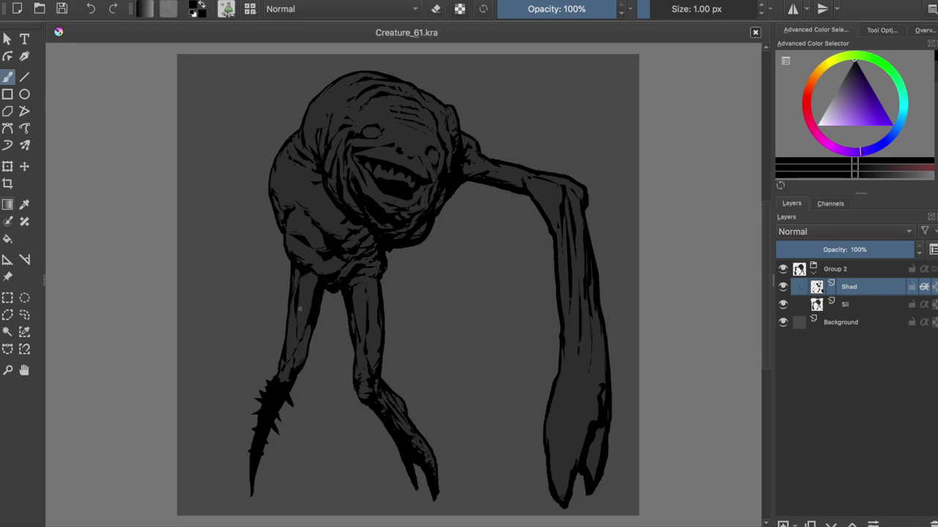
{"action": "key", "text": "e"}
{"action": "key", "text": "m"}
{"action": "key", "text": "e"}
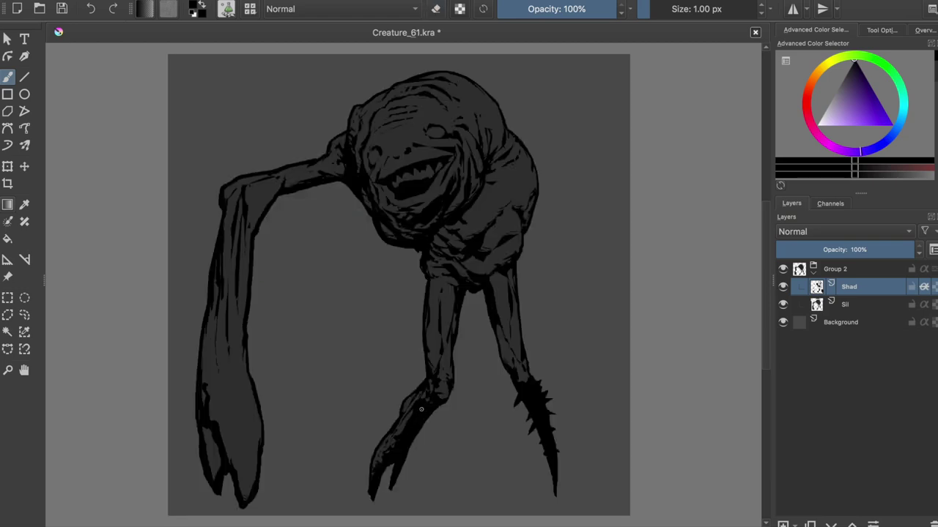
Fill the front shin with solid black from the knee down to the claws
{"action": "left_click_drag", "start_coordinate": [437, 409], "coordinate": [400, 433]}
{"action": "key", "text": "ctrl+s"}
{"action": "left_click_drag", "start_coordinate": [429, 397], "coordinate": [379, 457]}
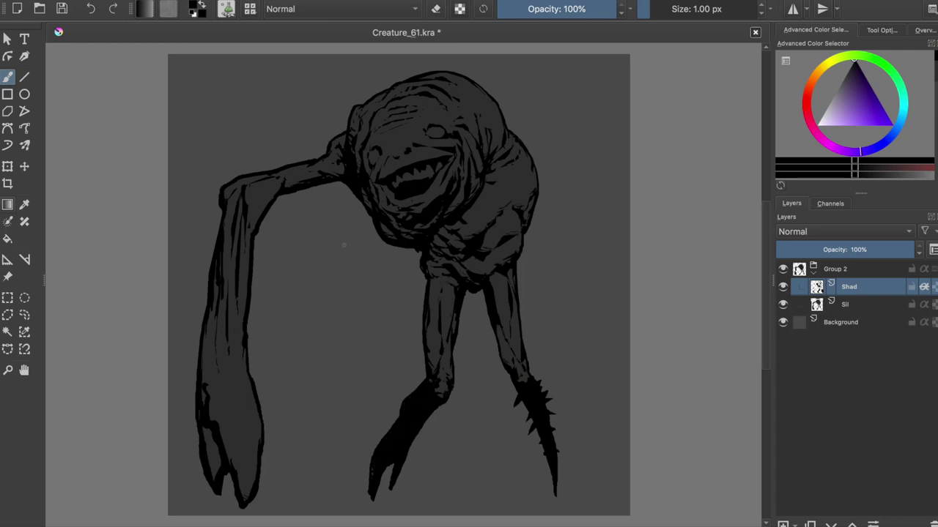
Erase highlights along the spiked rear shin and the front shin, check them mirrored, and save
{"action": "key", "text": "e"}
{"action": "left_click_drag", "start_coordinate": [538, 383], "coordinate": [547, 431]}
{"action": "key", "text": "m"}
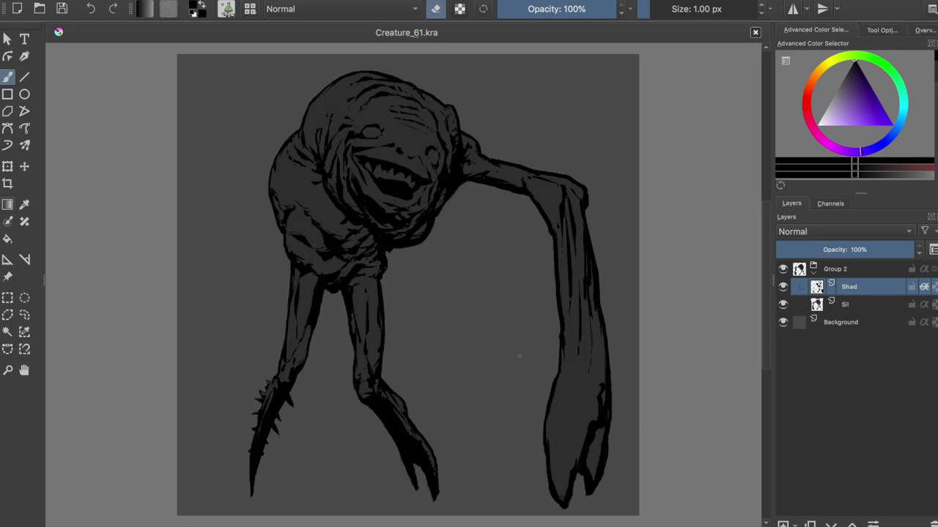
{"action": "key", "text": "e"}
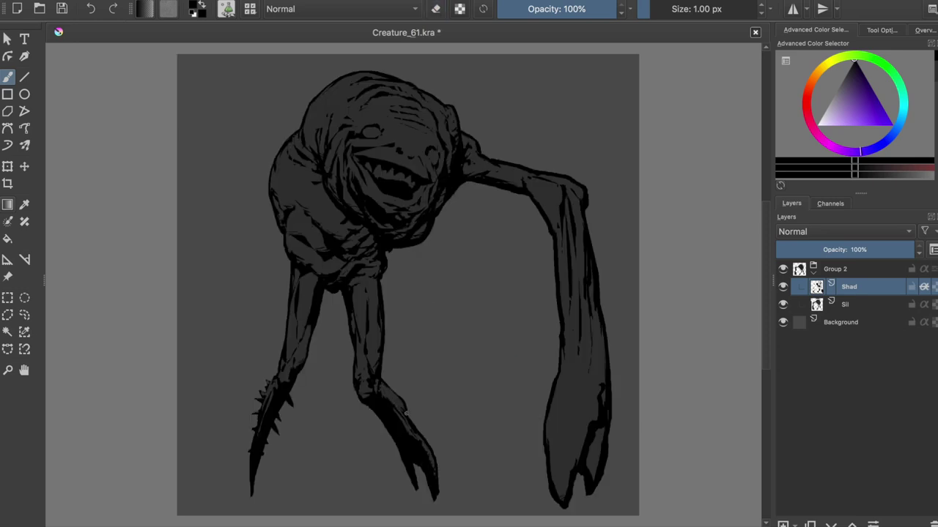
{"action": "key", "text": "m"}
{"action": "key", "text": "ctrl+s"}
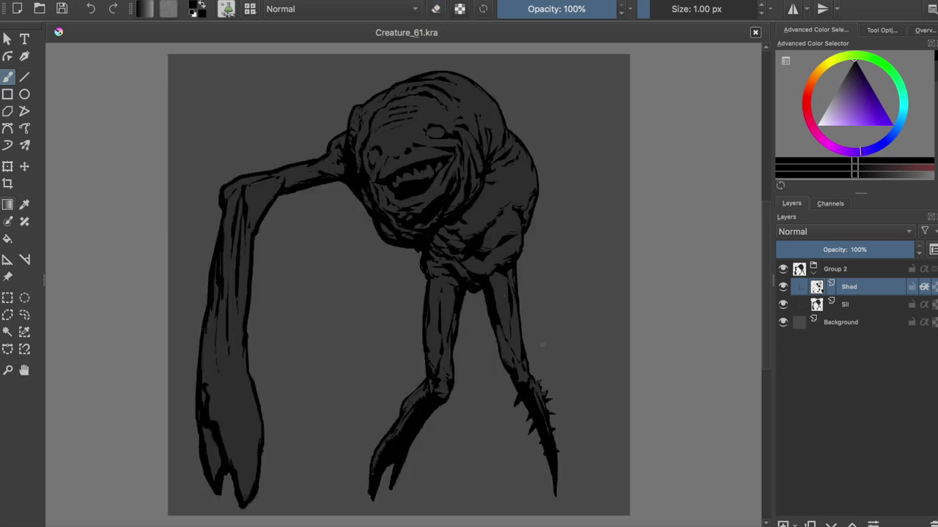
Rework the ink around the grinning mouth with brush and eraser, undoing unwanted strokes, and save
{"action": "key", "text": "e"}
{"action": "key", "text": "ctrl+z"}
{"action": "mouse_move", "coordinate": [412, 193]}
{"action": "left_mouse_down"}
{"action": "mouse_move", "coordinate": [399, 196]}
{"action": "mouse_move", "coordinate": [412, 193]}
{"action": "mouse_move", "coordinate": [419, 169]}
{"action": "mouse_move", "coordinate": [420, 198]}
{"action": "mouse_move", "coordinate": [422, 178]}
{"action": "mouse_move", "coordinate": [450, 161]}
{"action": "left_mouse_up"}
{"action": "key", "text": "e"}
{"action": "key", "text": "e"}
{"action": "key", "text": "e"}
{"action": "key", "text": "ctrl+z"}
{"action": "key", "text": "e"}
{"action": "key", "text": "ctrl+z"}
{"action": "key", "text": "ctrl+s"}
Adjust the shading around the nose and upper lip, check it mirrored, and save
{"action": "key", "text": "e"}
{"action": "left_click_drag", "start_coordinate": [413, 139], "coordinate": [408, 150]}
{"action": "key", "text": "m"}
{"action": "key", "text": "ctrl+s"}
{"action": "key", "text": "e"}
{"action": "left_click", "coordinate": [397, 143]}
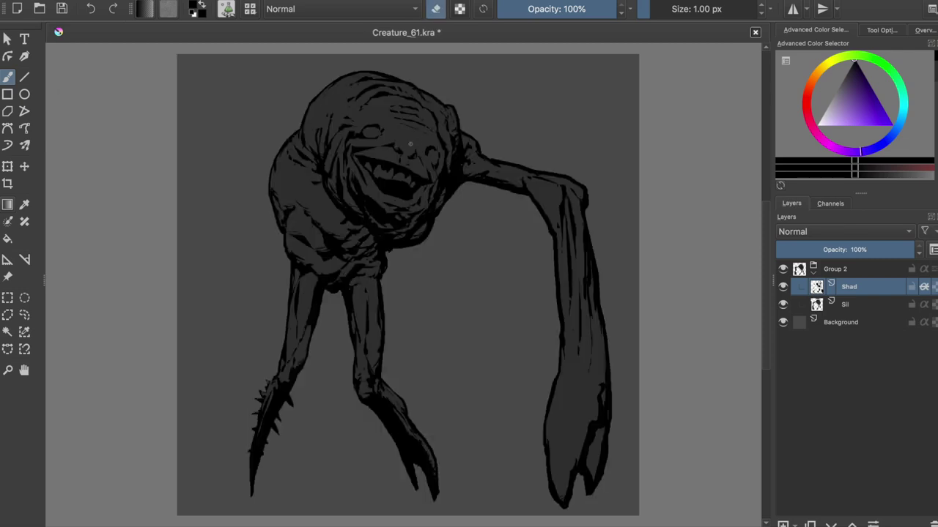
Undo the last nose strokes, redraw the shadow below the nostrils, compare it with undo and redo, and save
{"action": "key", "text": "e"}
{"action": "key", "text": "ctrl+z"}
{"action": "key", "text": "ctrl+z"}
{"action": "left_click_drag", "start_coordinate": [401, 148], "coordinate": [412, 152]}
{"action": "key", "text": "ctrl+z"}
{"action": "key", "text": "ctrl+shift+z"}
{"action": "key", "text": "m"}
{"action": "key", "text": "ctrl+s"}
Touch up the outline where the head meets the back on both the Shad and Sil layers
{"action": "key", "text": "e"}
{"action": "left_click_drag", "start_coordinate": [501, 147], "coordinate": [509, 140]}
{"action": "key", "text": "e"}
{"action": "key", "text": "Page_Down"}
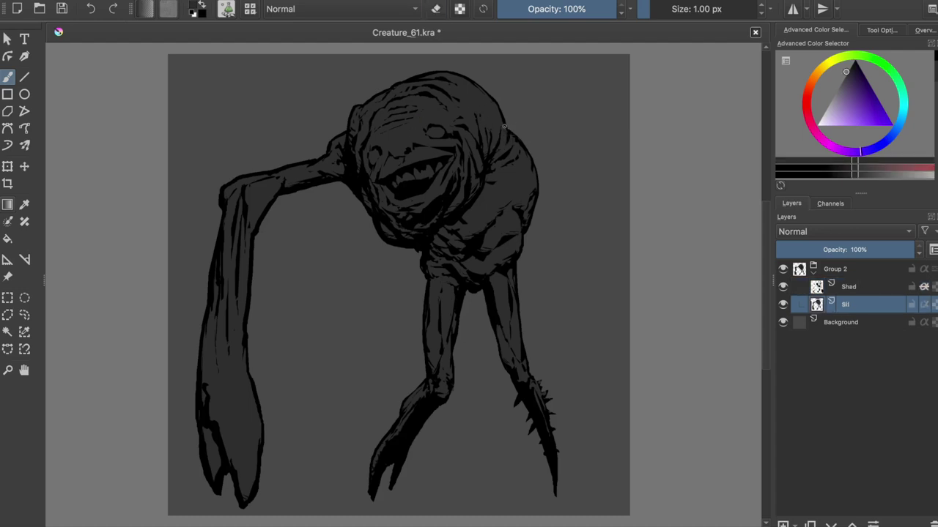
{"action": "key", "text": "Page_Up"}
{"action": "key", "text": "e"}
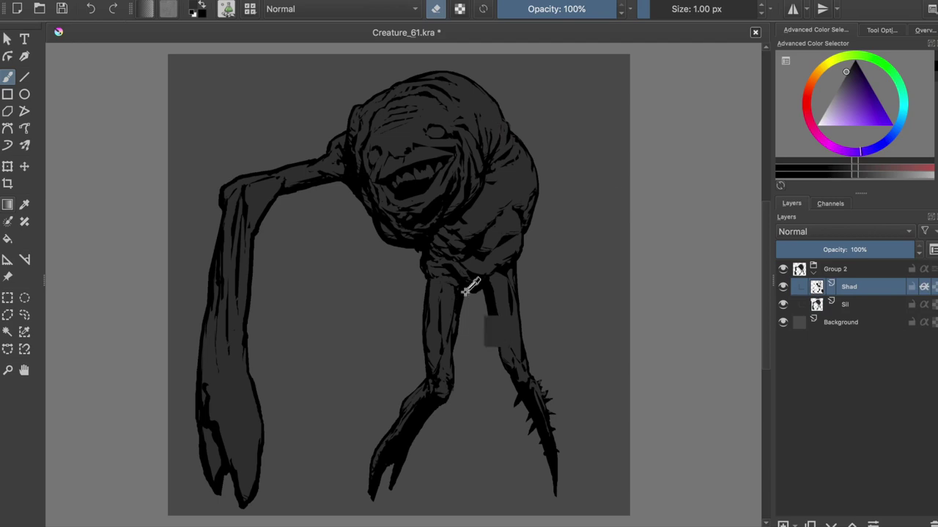
Rework the skin folds above and behind the larger eye with ink and eraser strokes
{"action": "key", "text": "e"}
{"action": "key", "text": "e"}
{"action": "key", "text": "e"}
{"action": "left_click_drag", "start_coordinate": [472, 127], "coordinate": [457, 99]}
{"action": "key", "text": "e"}
{"action": "key", "text": "e"}
{"action": "left_click_drag", "start_coordinate": [466, 107], "coordinate": [455, 96]}
{"action": "key", "text": "e"}
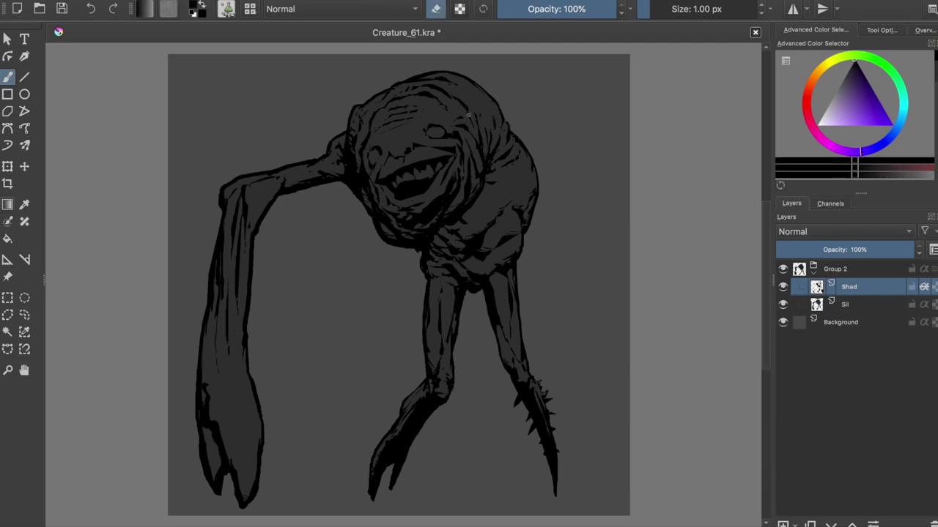
{"action": "key", "text": "e"}
{"action": "key", "text": "e"}
Refine the teeth and the narrow corner of the mouth at close range, and save
{"action": "scroll", "coordinate": [415, 162], "scroll_direction": "up", "scroll_amount": 3}
{"action": "mouse_move", "coordinate": [378, 177]}
{"action": "left_mouse_down"}
{"action": "mouse_move", "coordinate": [496, 143]}
{"action": "mouse_move", "coordinate": [415, 169]}
{"action": "mouse_move", "coordinate": [381, 193]}
{"action": "mouse_move", "coordinate": [363, 189]}
{"action": "mouse_move", "coordinate": [345, 210]}
{"action": "left_mouse_up"}
{"action": "key", "text": "e"}
{"action": "key", "text": "e"}
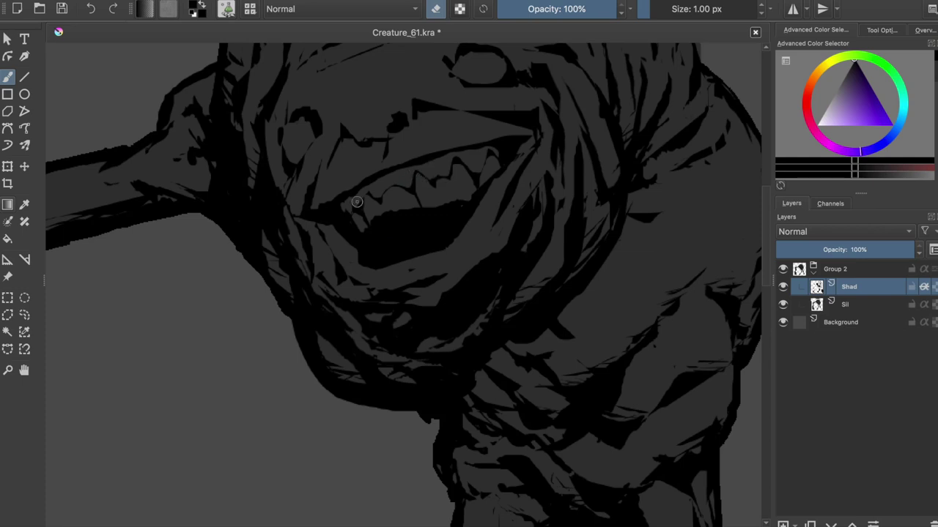
{"action": "key", "text": "ctrl+s"}
{"action": "scroll", "coordinate": [439, 180], "scroll_direction": "down", "scroll_amount": 3}
With the view mirrored, redraw the teeth and upper lip line using brush and eraser, saving the drawing
{"action": "key", "text": "m"}
{"action": "key", "text": "e"}
{"action": "left_click_drag", "start_coordinate": [357, 183], "coordinate": [407, 202]}
{"action": "key", "text": "e"}
{"action": "mouse_move", "coordinate": [368, 174]}
{"action": "left_mouse_down"}
{"action": "mouse_move", "coordinate": [376, 199]}
{"action": "mouse_move", "coordinate": [385, 208]}
{"action": "mouse_move", "coordinate": [384, 184]}
{"action": "mouse_move", "coordinate": [407, 212]}
{"action": "mouse_move", "coordinate": [399, 183]}
{"action": "mouse_move", "coordinate": [301, 151]}
{"action": "mouse_move", "coordinate": [370, 187]}
{"action": "mouse_move", "coordinate": [405, 180]}
{"action": "left_mouse_up"}
{"action": "key", "text": "e"}
{"action": "key", "text": "ctrl+s"}
{"action": "key", "text": "e"}
{"action": "key", "text": "ctrl+s"}
{"action": "key", "text": "e"}
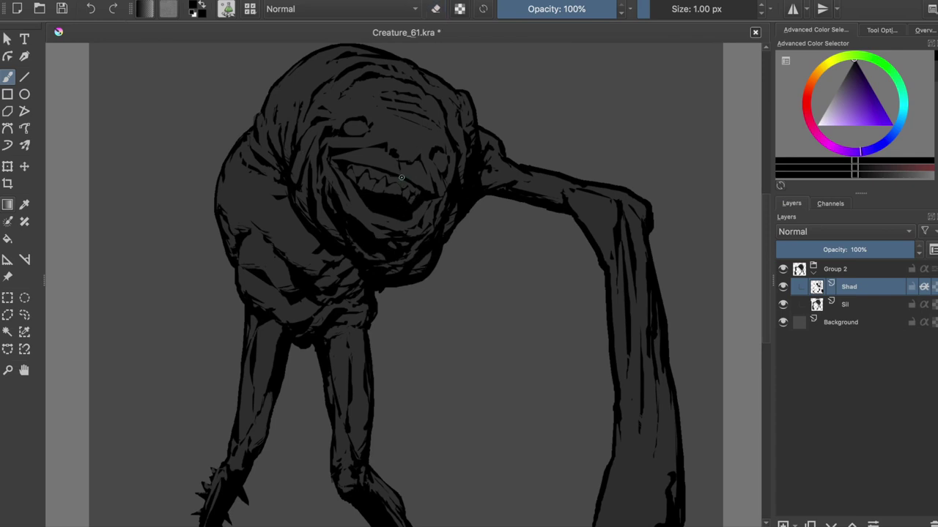
{"action": "key", "text": "ctrl+s"}
Ink the mouth corner below the larger eye, compare it mirrored, and save
{"action": "mouse_move", "coordinate": [342, 166]}
{"action": "left_mouse_down"}
{"action": "mouse_move", "coordinate": [392, 173]}
{"action": "mouse_move", "coordinate": [351, 168]}
{"action": "mouse_move", "coordinate": [368, 139]}
{"action": "mouse_move", "coordinate": [361, 164]}
{"action": "left_mouse_up"}
{"action": "key", "text": "ctrl+s"}
{"action": "key", "text": "m"}
{"action": "key", "text": "ctrl+s"}
{"action": "key", "text": "m"}
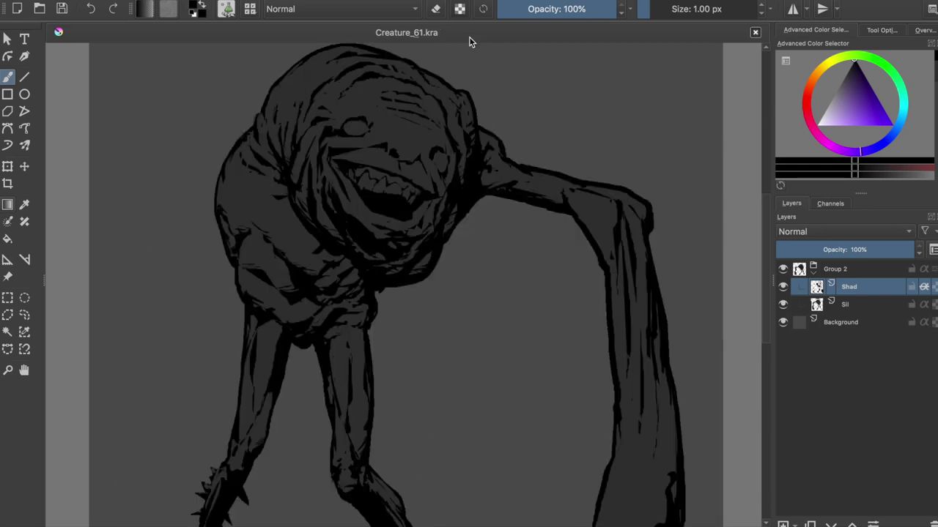
Touch up the ink around the mouth, undo the last lip stroke, darken the smaller eye's edge, and save
{"action": "left_click_drag", "start_coordinate": [366, 219], "coordinate": [374, 217]}
{"action": "left_click_drag", "start_coordinate": [385, 169], "coordinate": [348, 159]}
{"action": "key", "text": "ctrl+z"}
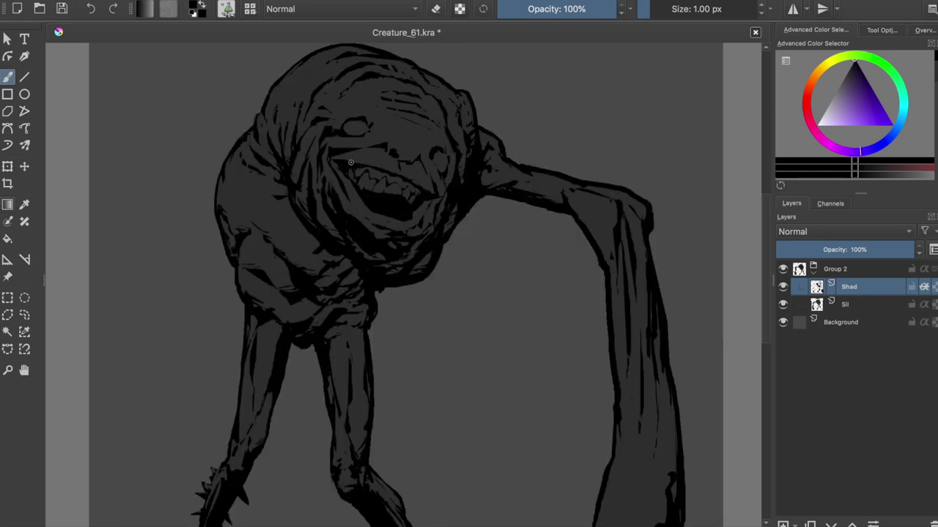
{"action": "key", "text": "ctrl+s"}
{"action": "left_click_drag", "start_coordinate": [433, 153], "coordinate": [434, 156]}
{"action": "key", "text": "ctrl+s"}
{"action": "left_click", "coordinate": [357, 126]}
{"action": "key", "text": "ctrl+z"}
{"action": "left_click", "coordinate": [352, 126]}
{"action": "key", "text": "ctrl+z"}
{"action": "left_click", "coordinate": [351, 130]}
{"action": "key", "text": "ctrl+z"}
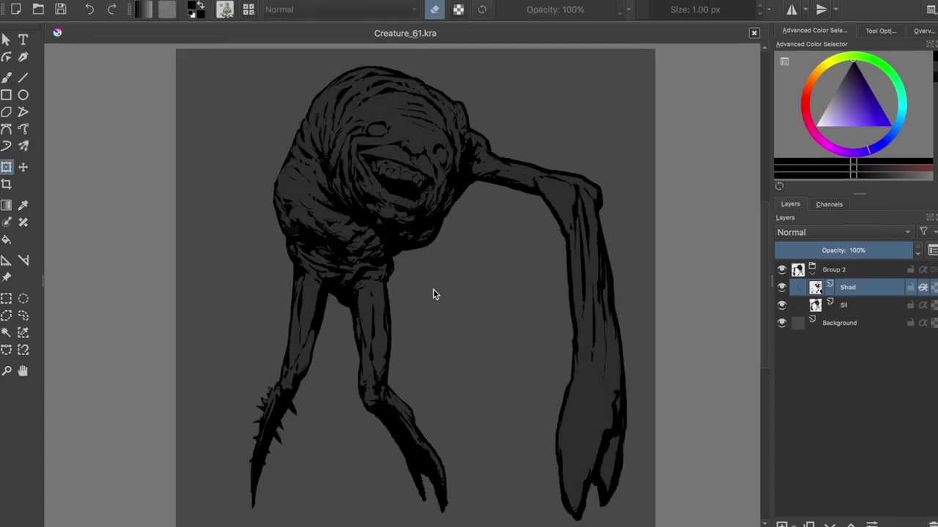
With the brush, add small ink strokes to the upper teeth and lip line, saving the drawing
{"action": "key", "text": "b"}
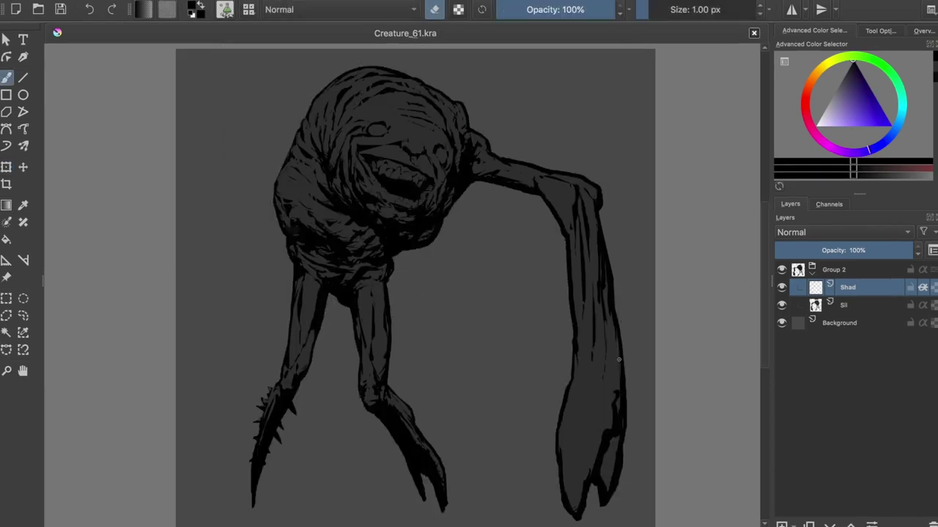
{"action": "key", "text": "e"}
{"action": "left_click", "coordinate": [390, 159]}
{"action": "key", "text": "ctrl+s"}
{"action": "left_click", "coordinate": [381, 158]}
{"action": "key", "text": "ctrl+s"}
{"action": "left_click", "coordinate": [383, 162]}
{"action": "key", "text": "ctrl+s"}
{"action": "key", "text": "ctrl+s"}
{"action": "left_click_drag", "start_coordinate": [365, 153], "coordinate": [397, 163]}
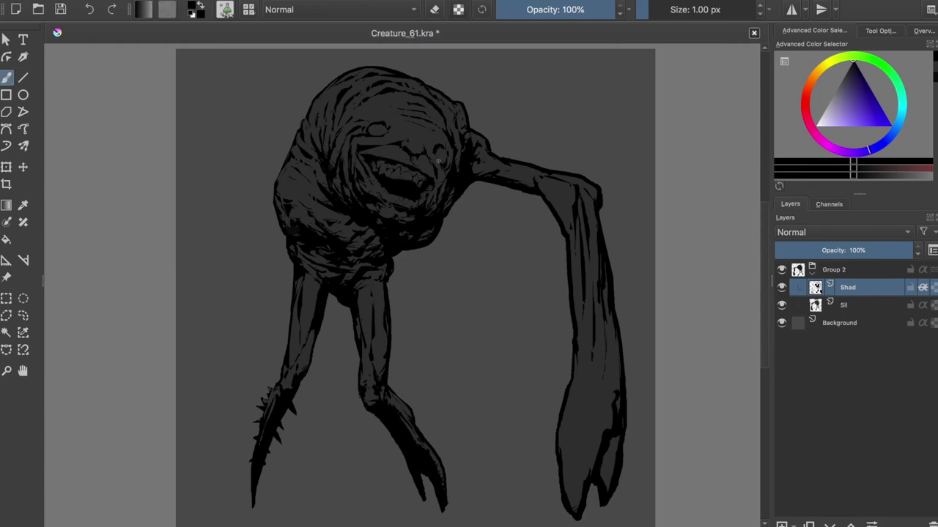
{"action": "key", "text": "ctrl+s"}
Flip the view back, touch up the folds beside the larger eye with brush and eraser, and save
{"action": "key", "text": "m"}
{"action": "key", "text": "e"}
{"action": "key", "text": "e"}
{"action": "mouse_move", "coordinate": [452, 142]}
{"action": "left_mouse_down"}
{"action": "mouse_move", "coordinate": [454, 168]}
{"action": "mouse_move", "coordinate": [454, 154]}
{"action": "left_mouse_up"}
{"action": "key", "text": "e"}
{"action": "key", "text": "e"}
{"action": "key", "text": "ctrl+s"}
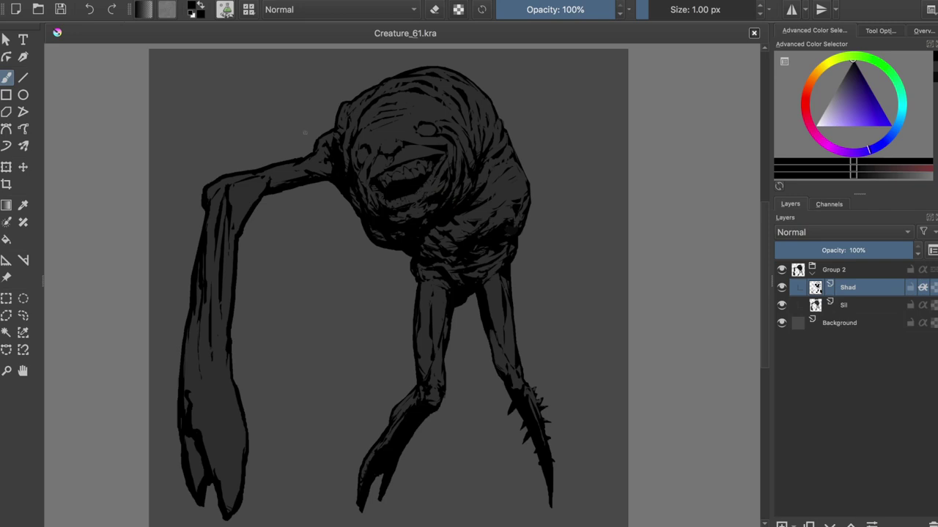
Touch up the ink between the eyes and beneath the larger eye, save, and undo the last stroke beside the nose
{"action": "mouse_move", "coordinate": [376, 130]}
{"action": "left_mouse_down"}
{"action": "mouse_move", "coordinate": [415, 115]}
{"action": "mouse_move", "coordinate": [380, 151]}
{"action": "left_mouse_up"}
{"action": "key", "text": "ctrl+s"}
{"action": "key", "text": "ctrl+s"}
{"action": "key", "text": "e"}
{"action": "key", "text": "ctrl+s"}
{"action": "key", "text": "e"}
{"action": "key", "text": "ctrl+s"}
{"action": "left_click_drag", "start_coordinate": [438, 137], "coordinate": [444, 139]}
{"action": "key", "text": "ctrl+s"}
{"action": "left_click_drag", "start_coordinate": [378, 146], "coordinate": [375, 158]}
{"action": "key", "text": "ctrl+z"}
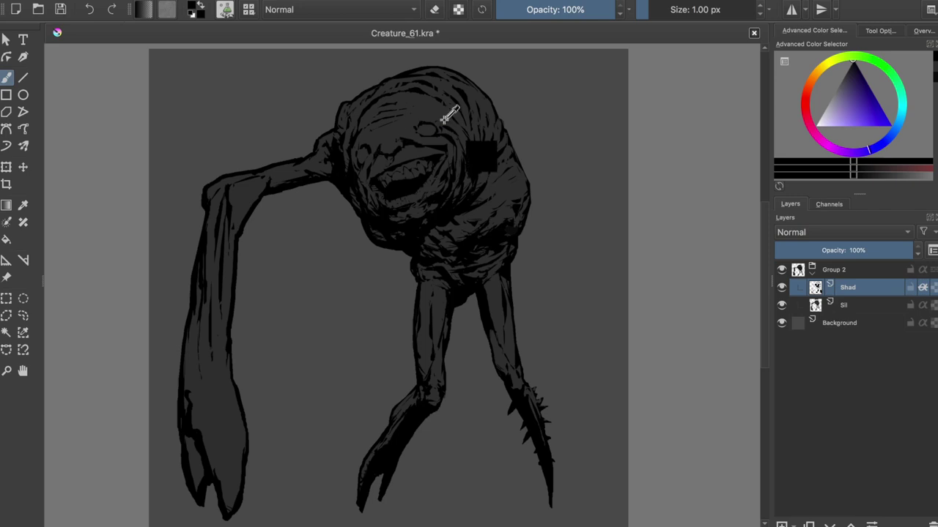
Flip the view, refine the folds beside the face with brush and eraser, undo a misplaced stroke, flip back and save
{"action": "key", "text": "e"}
{"action": "key", "text": "ctrl+s"}
{"action": "key", "text": "m"}
{"action": "key", "text": "e"}
{"action": "mouse_move", "coordinate": [340, 131]}
{"action": "left_mouse_down"}
{"action": "mouse_move", "coordinate": [337, 166]}
{"action": "mouse_move", "coordinate": [331, 150]}
{"action": "left_mouse_up"}
{"action": "key", "text": "ctrl+z"}
{"action": "key", "text": "e"}
{"action": "key", "text": "e"}
{"action": "left_click_drag", "start_coordinate": [336, 179], "coordinate": [341, 197]}
{"action": "key", "text": "m"}
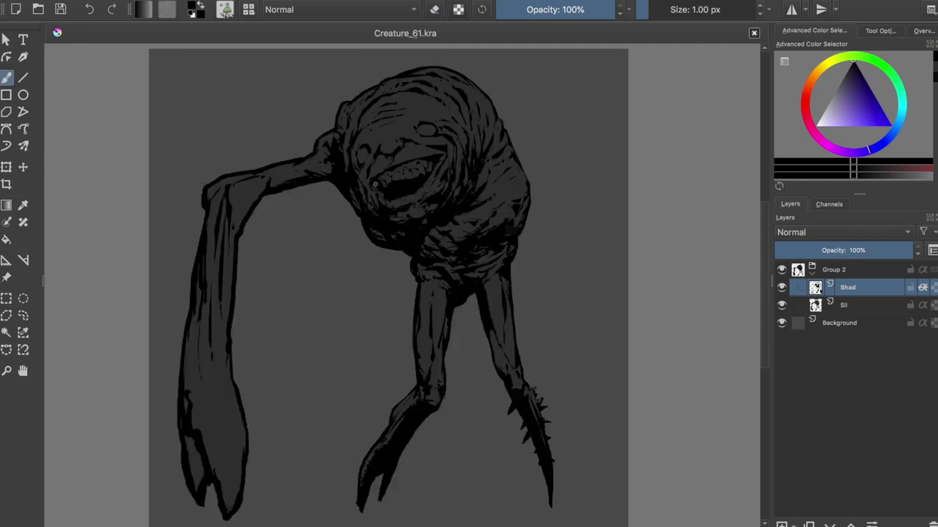
{"action": "key", "text": "ctrl+s"}
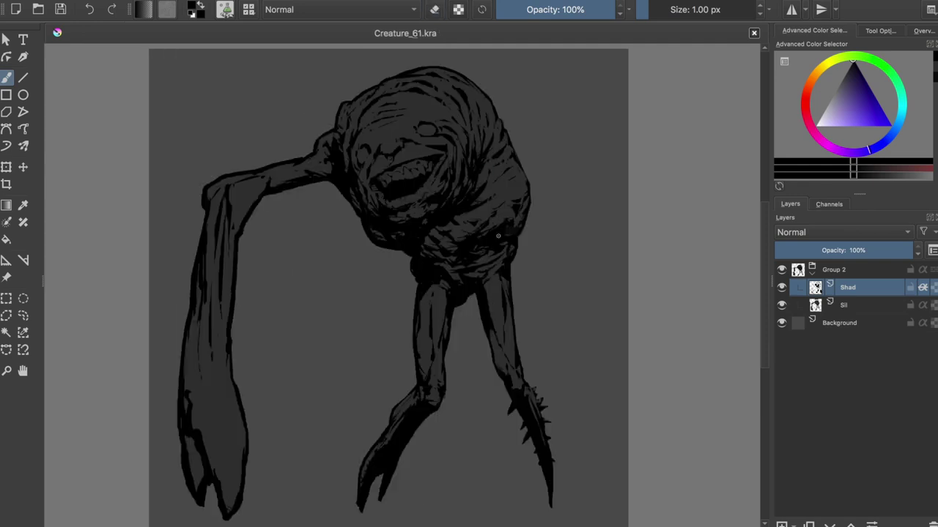
Ink a ragged contour along the inner edge of the long arm's large claw, comparing it in the mirrored view
{"action": "left_click_drag", "start_coordinate": [230, 390], "coordinate": [202, 494]}
{"action": "key", "text": "e"}
{"action": "key", "text": "m"}
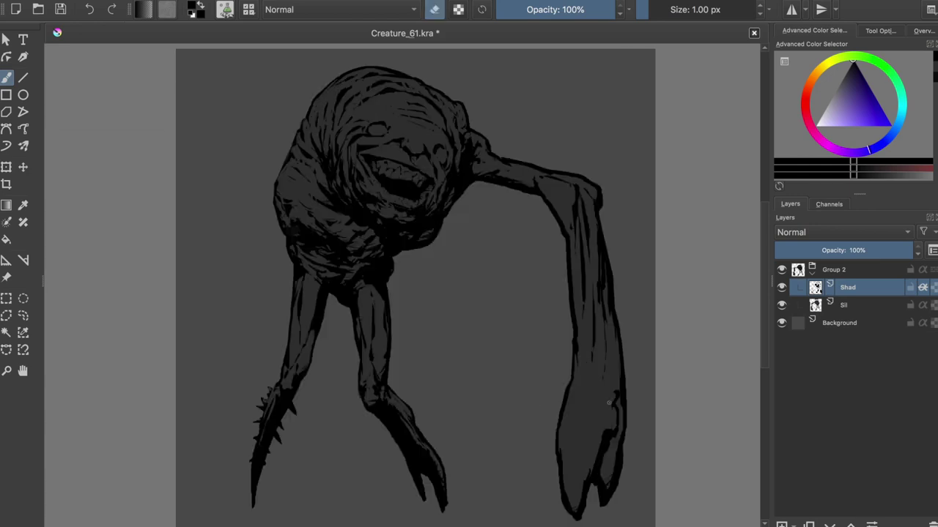
{"action": "key", "text": "e"}
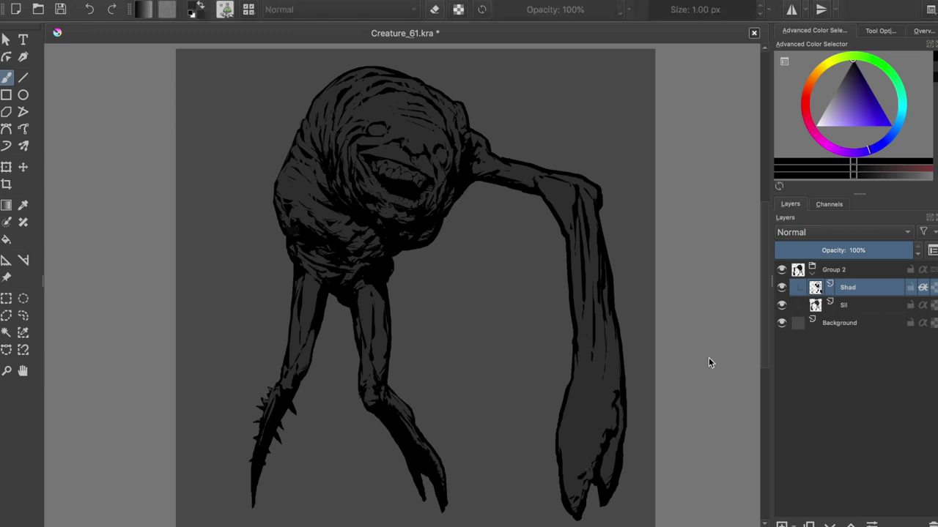
Start roughening the outer outline of the large claw with small bumps
{"action": "key", "text": "Page_Down"}
{"action": "key", "text": "Page_Up"}
{"action": "key", "text": "e"}
{"action": "left_click_drag", "start_coordinate": [561, 412], "coordinate": [560, 424]}
{"action": "mouse_move", "coordinate": [569, 387]}
{"action": "left_mouse_down"}
{"action": "mouse_move", "coordinate": [521, 201]}
{"action": "mouse_move", "coordinate": [507, 225]}
{"action": "mouse_move", "coordinate": [529, 220]}
{"action": "mouse_move", "coordinate": [513, 213]}
{"action": "mouse_move", "coordinate": [500, 297]}
{"action": "left_mouse_up"}
{"action": "key", "text": "e"}
{"action": "scroll", "coordinate": [566, 390], "scroll_direction": "up", "scroll_amount": 2}
{"action": "key", "text": "e"}
{"action": "key", "text": "e"}
Sample the drawing's colour and extend the lumpy outline down the claw's outer edge, cleaning it with the eraser
{"action": "left_click", "coordinate": [529, 212], "text": "ctrl"}
{"action": "left_click_drag", "start_coordinate": [496, 316], "coordinate": [499, 383]}
{"action": "left_click_drag", "start_coordinate": [501, 413], "coordinate": [503, 435]}
{"action": "key", "text": "e"}
{"action": "left_click_drag", "start_coordinate": [498, 321], "coordinate": [507, 373]}
{"action": "key", "text": "e"}
{"action": "mouse_move", "coordinate": [517, 267]}
{"action": "left_mouse_down"}
{"action": "mouse_move", "coordinate": [502, 298]}
{"action": "mouse_move", "coordinate": [518, 232]}
{"action": "mouse_move", "coordinate": [516, 279]}
{"action": "left_mouse_up"}
{"action": "key", "text": "e"}
{"action": "key", "text": "e"}
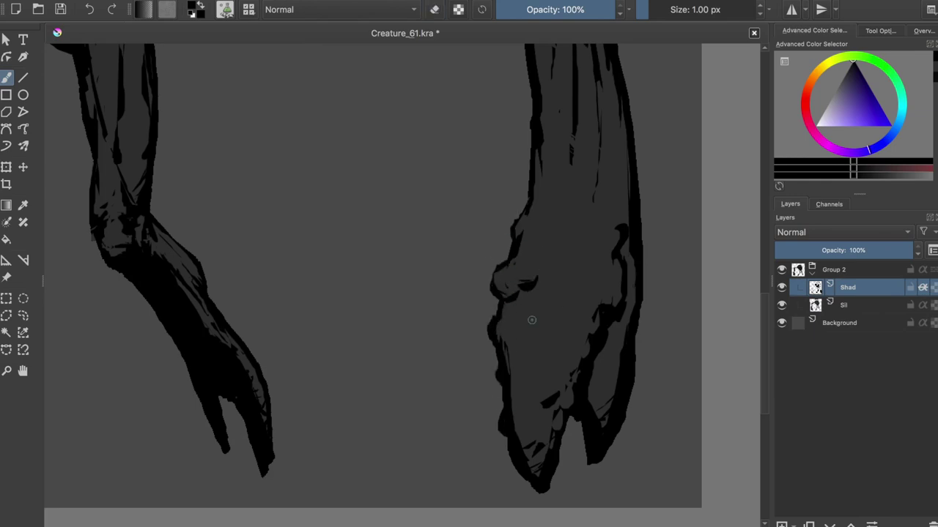
Ink many small rounded warts across the surface of the large claw and up toward the wrist
{"action": "left_click_drag", "start_coordinate": [546, 342], "coordinate": [564, 336]}
{"action": "left_click_drag", "start_coordinate": [520, 320], "coordinate": [543, 316]}
{"action": "left_click_drag", "start_coordinate": [567, 294], "coordinate": [586, 284]}
{"action": "left_click_drag", "start_coordinate": [509, 368], "coordinate": [525, 367]}
{"action": "left_click_drag", "start_coordinate": [512, 407], "coordinate": [545, 417]}
{"action": "left_click_drag", "start_coordinate": [550, 372], "coordinate": [560, 372]}
{"action": "mouse_move", "coordinate": [603, 266]}
{"action": "left_mouse_down"}
{"action": "mouse_move", "coordinate": [615, 260]}
{"action": "mouse_move", "coordinate": [583, 255]}
{"action": "left_mouse_up"}
{"action": "left_click_drag", "start_coordinate": [539, 222], "coordinate": [551, 224]}
{"action": "left_click_drag", "start_coordinate": [577, 181], "coordinate": [594, 175]}
{"action": "left_click_drag", "start_coordinate": [548, 177], "coordinate": [563, 176]}
{"action": "left_click_drag", "start_coordinate": [540, 215], "coordinate": [542, 222]}
{"action": "left_click_drag", "start_coordinate": [574, 234], "coordinate": [564, 249]}
{"action": "left_click_drag", "start_coordinate": [516, 275], "coordinate": [517, 284]}
{"action": "left_click_drag", "start_coordinate": [571, 274], "coordinate": [567, 290]}
{"action": "left_click_drag", "start_coordinate": [523, 312], "coordinate": [522, 320]}
{"action": "mouse_move", "coordinate": [554, 324]}
{"action": "left_mouse_down"}
{"action": "mouse_move", "coordinate": [530, 354]}
{"action": "mouse_move", "coordinate": [551, 371]}
{"action": "left_mouse_up"}
{"action": "left_click_drag", "start_coordinate": [547, 386], "coordinate": [514, 402]}
{"action": "left_click_drag", "start_coordinate": [533, 410], "coordinate": [525, 422]}
Refine the warts on the claw and wrist with alternating brush and eraser strokes, flip the view back, and save
{"action": "key", "text": "e"}
{"action": "mouse_move", "coordinate": [580, 281]}
{"action": "left_mouse_down"}
{"action": "mouse_move", "coordinate": [574, 288]}
{"action": "mouse_move", "coordinate": [523, 279]}
{"action": "left_mouse_up"}
{"action": "left_click_drag", "start_coordinate": [548, 218], "coordinate": [542, 222]}
{"action": "left_click_drag", "start_coordinate": [554, 175], "coordinate": [557, 190]}
{"action": "key", "text": "e"}
{"action": "key", "text": "e"}
{"action": "mouse_move", "coordinate": [594, 217]}
{"action": "left_mouse_down"}
{"action": "mouse_move", "coordinate": [602, 235]}
{"action": "mouse_move", "coordinate": [596, 228]}
{"action": "left_mouse_up"}
{"action": "key", "text": "e"}
{"action": "left_click_drag", "start_coordinate": [603, 229], "coordinate": [575, 249]}
{"action": "left_click_drag", "start_coordinate": [547, 250], "coordinate": [550, 256]}
{"action": "key", "text": "e"}
{"action": "mouse_move", "coordinate": [564, 323]}
{"action": "left_mouse_down"}
{"action": "mouse_move", "coordinate": [572, 315]}
{"action": "mouse_move", "coordinate": [523, 326]}
{"action": "left_mouse_up"}
{"action": "key", "text": "e"}
{"action": "key", "text": "e"}
{"action": "key", "text": "m"}
{"action": "scroll", "coordinate": [242, 338], "scroll_direction": "down", "scroll_amount": 3}
{"action": "key", "text": "ctrl+s"}
Copy a freehand-selected patch of warts, paste and transform it over the claw, and merge it into the Shad layer
{"action": "scroll", "coordinate": [246, 335], "scroll_direction": "up", "scroll_amount": 2}
{"action": "key", "text": "l"}
{"action": "mouse_move", "coordinate": [280, 195]}
{"action": "left_mouse_down"}
{"action": "mouse_move", "coordinate": [264, 284]}
{"action": "mouse_move", "coordinate": [312, 233]}
{"action": "mouse_move", "coordinate": [290, 196]}
{"action": "mouse_move", "coordinate": [329, 257]}
{"action": "mouse_move", "coordinate": [307, 271]}
{"action": "left_mouse_up"}
{"action": "key", "text": "ctrl+c"}
{"action": "key", "text": "ctrl+v"}
{"action": "key", "text": "ctrl+t"}
{"action": "left_click_drag", "start_coordinate": [288, 297], "coordinate": [263, 169]}
{"action": "left_click_drag", "start_coordinate": [294, 138], "coordinate": [300, 144]}
{"action": "left_click_drag", "start_coordinate": [270, 205], "coordinate": [284, 287]}
{"action": "mouse_move", "coordinate": [296, 298]}
{"action": "left_mouse_down"}
{"action": "mouse_move", "coordinate": [313, 299]}
{"action": "mouse_move", "coordinate": [287, 243]}
{"action": "mouse_move", "coordinate": [330, 271]}
{"action": "mouse_move", "coordinate": [312, 256]}
{"action": "left_mouse_up"}
{"action": "key", "text": "b"}
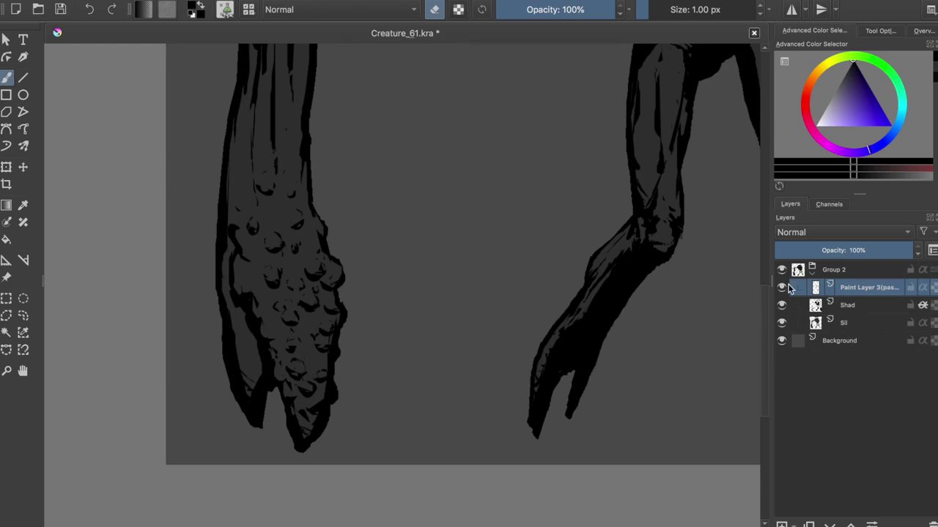
{"action": "key", "text": "ctrl+e"}
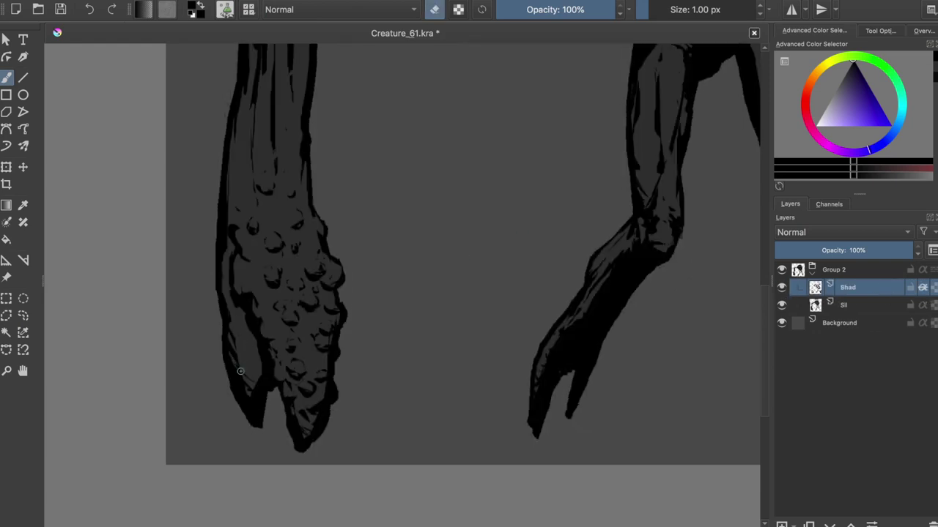
Blend the pasted warts into the claw and fill its bare areas with small brush and eraser strokes
{"action": "key", "text": "e"}
{"action": "left_click_drag", "start_coordinate": [244, 298], "coordinate": [230, 293]}
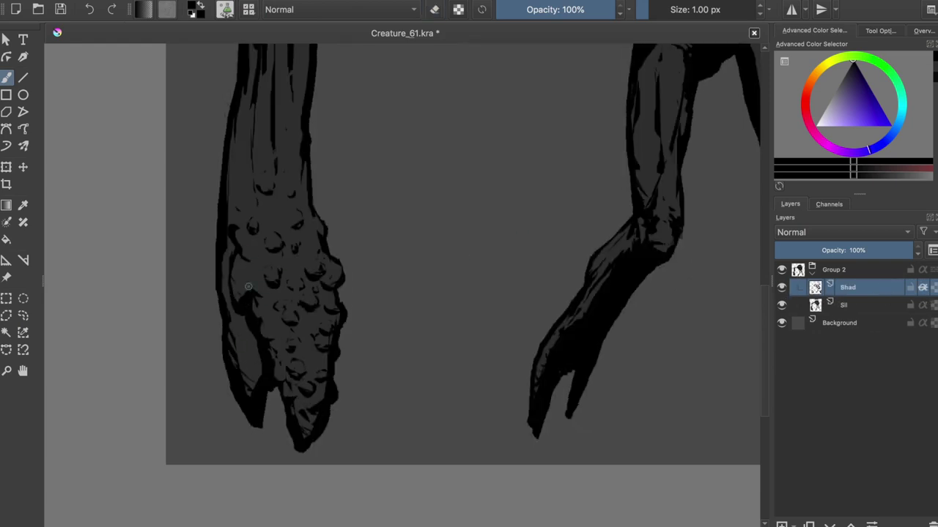
{"action": "key", "text": "e"}
{"action": "key", "text": "e"}
{"action": "key", "text": "e"}
{"action": "key", "text": "e"}
{"action": "key", "text": "e"}
{"action": "key", "text": "e"}
{"action": "key", "text": "e"}
{"action": "key", "text": "e"}
{"action": "key", "text": "e"}
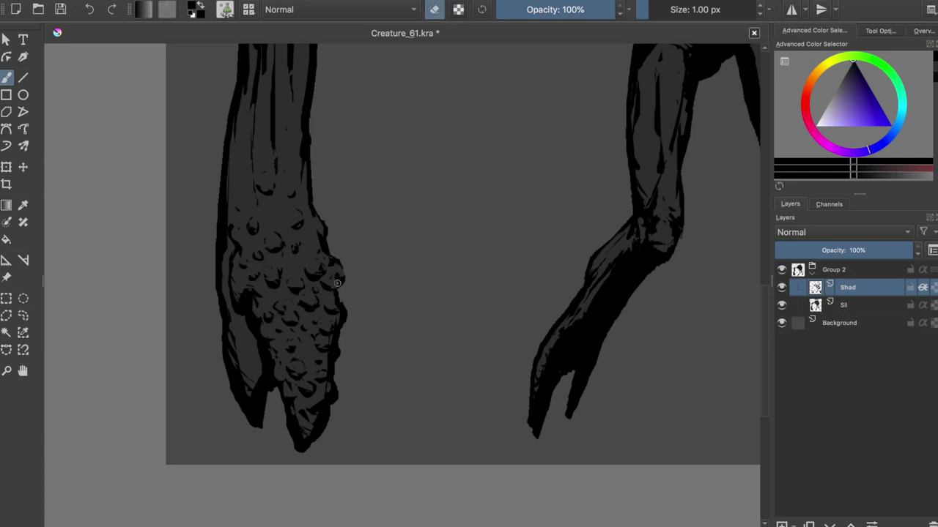
Add smaller warts above the wrist, save, and check the whole creature in the mirrored view
{"action": "key", "text": "e"}
{"action": "key", "text": "e"}
{"action": "key", "text": "e"}
{"action": "key", "text": "e"}
{"action": "key", "text": "e"}
{"action": "left_click_drag", "start_coordinate": [277, 213], "coordinate": [285, 216]}
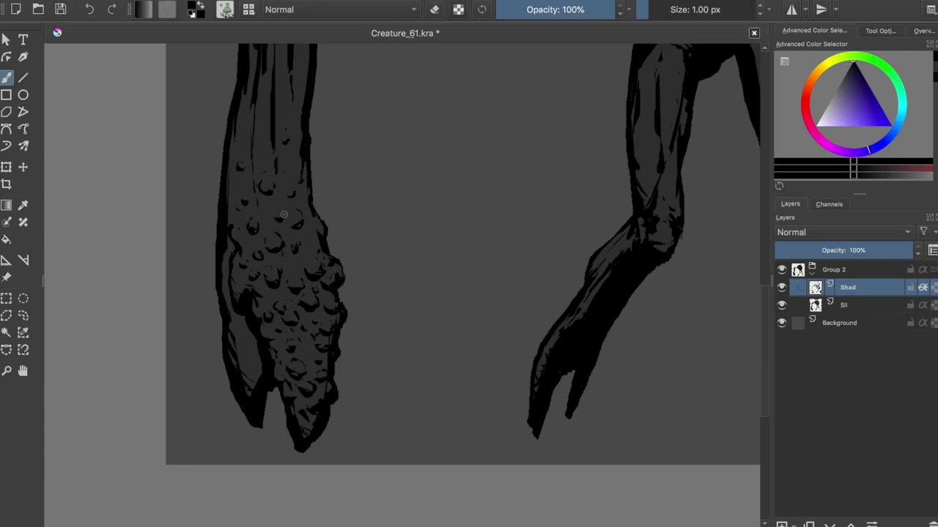
{"action": "key", "text": "e"}
{"action": "key", "text": "ctrl+s"}
{"action": "key", "text": "m"}
{"action": "scroll", "coordinate": [344, 229], "scroll_direction": "down", "scroll_amount": 5}
{"action": "key", "text": "m"}
{"action": "scroll", "coordinate": [375, 232], "scroll_direction": "up", "scroll_amount": 4}
Copy a freehand-selected group of warts, paste and move it onto the smaller claw finger, and merge it into the Shad layer
{"action": "key", "text": "l"}
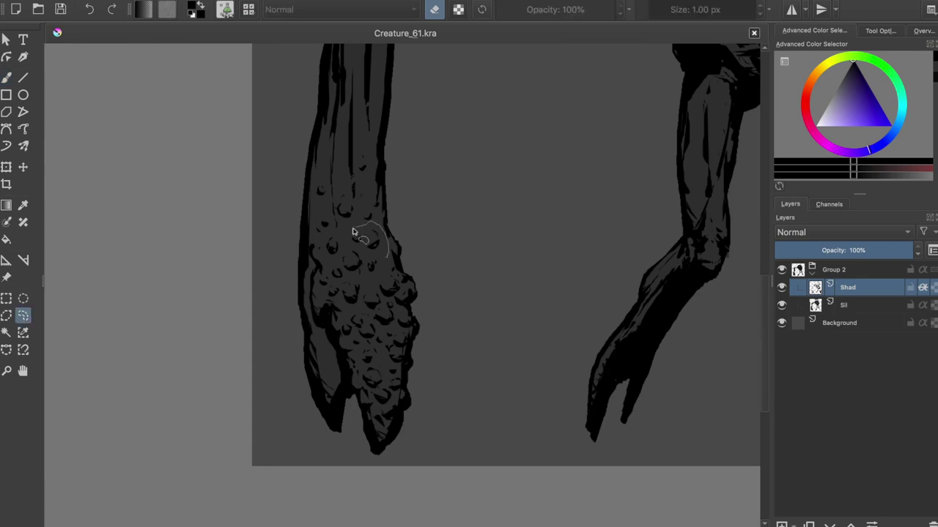
{"action": "left_click_drag", "start_coordinate": [354, 230], "coordinate": [357, 235]}
{"action": "key", "text": "ctrl+c"}
{"action": "key", "text": "ctrl+v"}
{"action": "key", "text": "t"}
{"action": "mouse_move", "coordinate": [393, 316]}
{"action": "left_mouse_down"}
{"action": "mouse_move", "coordinate": [352, 354]}
{"action": "mouse_move", "coordinate": [355, 339]}
{"action": "left_mouse_up"}
{"action": "key", "text": "b"}
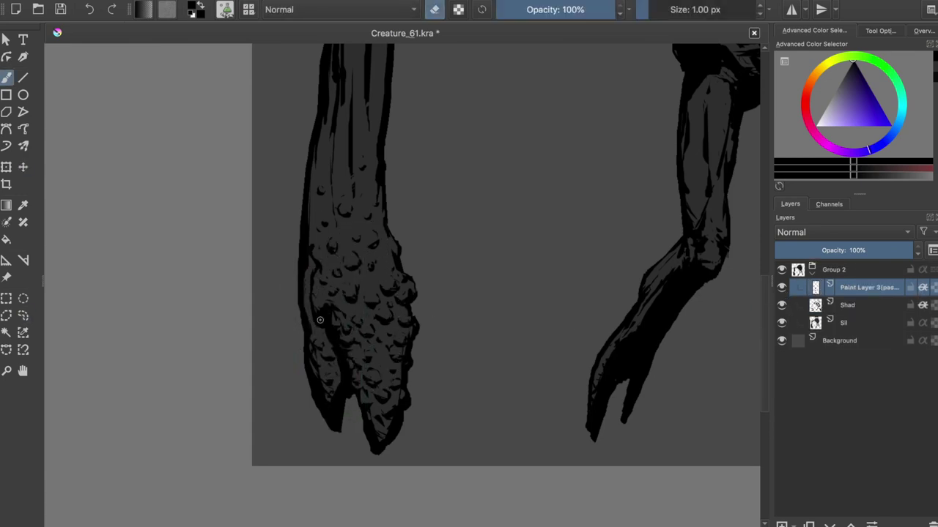
{"action": "key", "text": "ctrl+e"}
Clean up the merged warts around the base of the smaller claw finger and save
{"action": "key", "text": "e"}
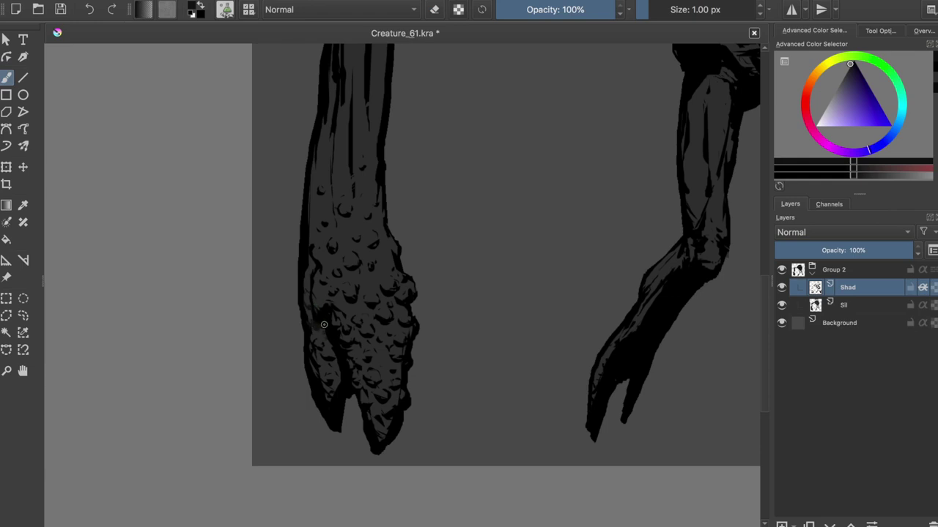
{"action": "key", "text": "e"}
{"action": "key", "text": "ctrl+s"}
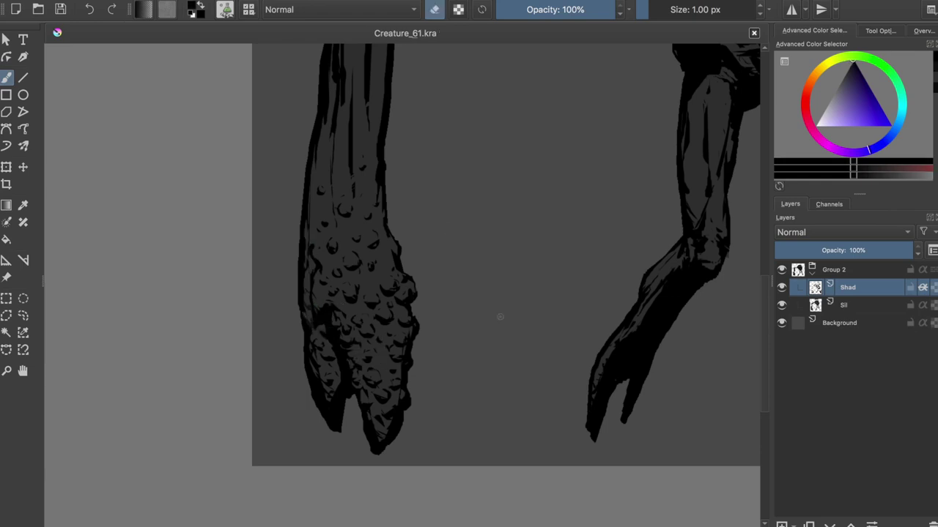
Reshape the bumps on the claw's outer edge into pointed spikes, adjusting both the Sil and Shad layers
{"action": "key", "text": "Page_Down"}
{"action": "key", "text": "e"}
{"action": "key", "text": "e"}
{"action": "mouse_move", "coordinate": [407, 272]}
{"action": "left_mouse_down"}
{"action": "mouse_move", "coordinate": [416, 271]}
{"action": "mouse_move", "coordinate": [416, 365]}
{"action": "left_mouse_up"}
{"action": "key", "text": "Page_Up"}
{"action": "key", "text": "e"}
{"action": "key", "text": "Page_Down"}
{"action": "left_click", "coordinate": [628, 321], "text": "ctrl"}
{"action": "left_click_drag", "start_coordinate": [410, 397], "coordinate": [413, 410]}
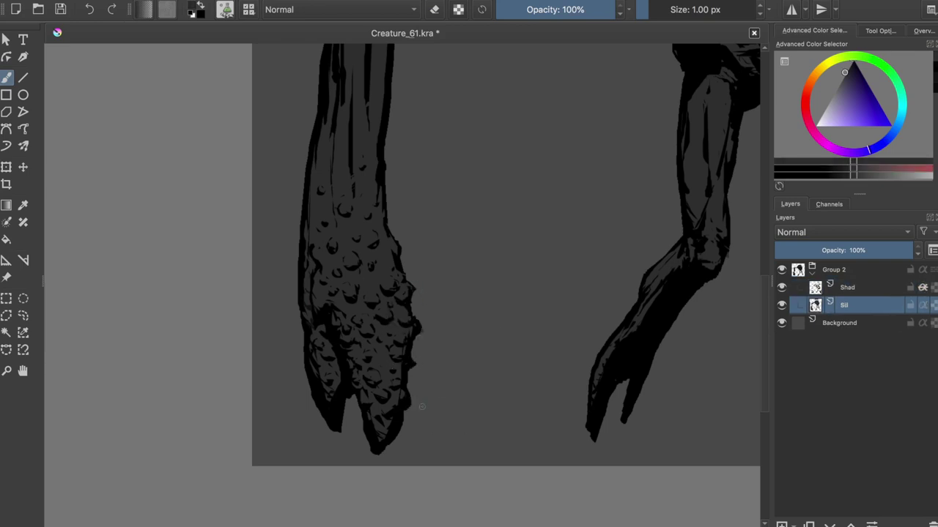
{"action": "key", "text": "Page_Up"}
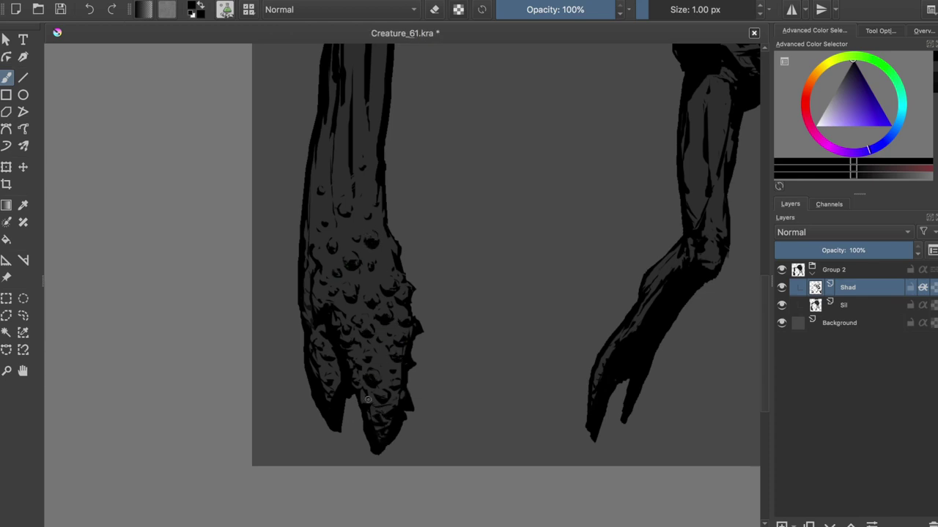
Darken the undersides of the claw's warts with black strokes and save the drawing
{"action": "left_click_drag", "start_coordinate": [378, 369], "coordinate": [386, 361]}
{"action": "scroll", "coordinate": [402, 381], "scroll_direction": "down", "scroll_amount": 2}
{"action": "key", "text": "ctrl+s"}
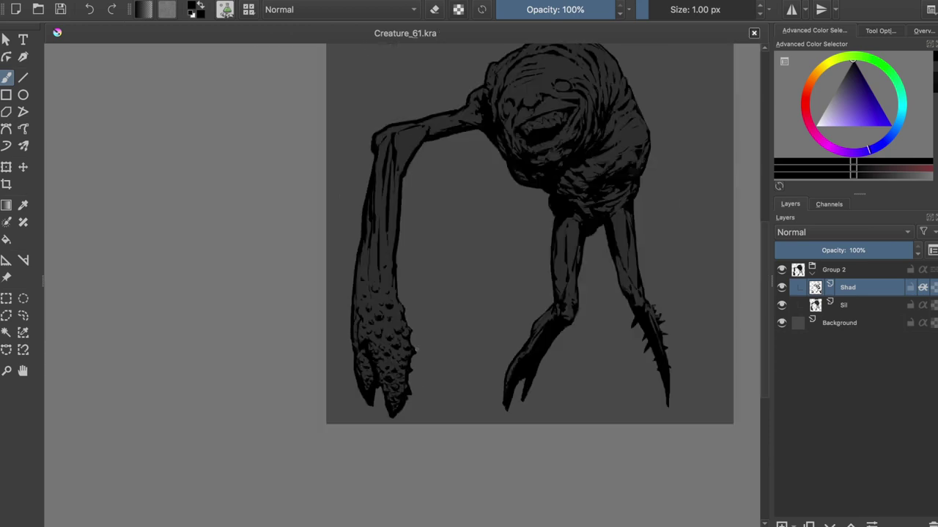
Ink more warts above the wrist and refine the forearm's long shading lines with brush and eraser
{"action": "scroll", "coordinate": [407, 358], "scroll_direction": "up", "scroll_amount": 3}
{"action": "left_click_drag", "start_coordinate": [299, 277], "coordinate": [306, 280]}
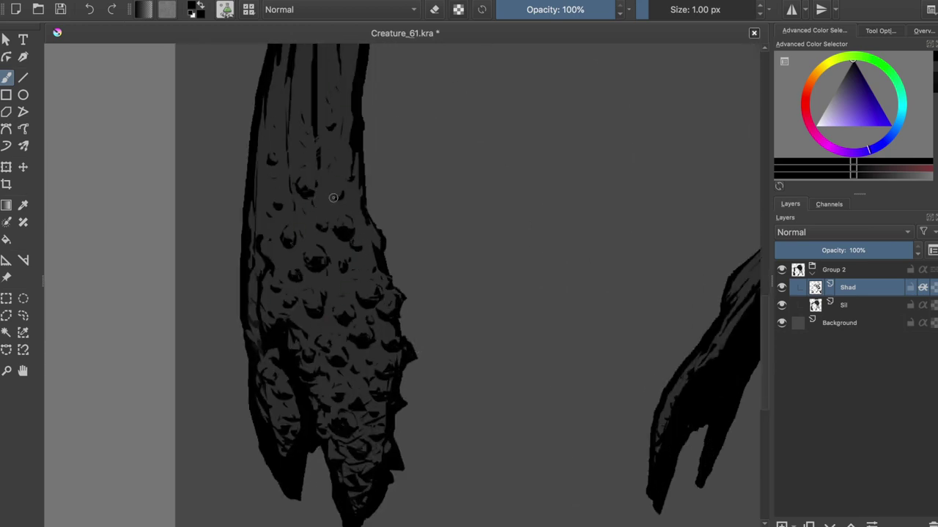
{"action": "scroll", "coordinate": [332, 197], "scroll_direction": "down", "scroll_amount": 2}
{"action": "key", "text": "e"}
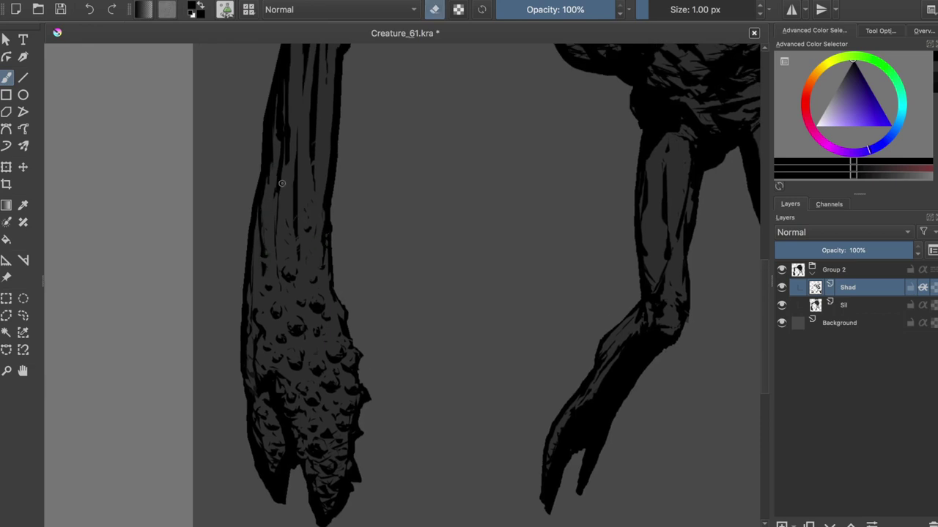
{"action": "scroll", "coordinate": [275, 191], "scroll_direction": "down", "scroll_amount": 2}
{"action": "scroll", "coordinate": [306, 149], "scroll_direction": "up", "scroll_amount": 1}
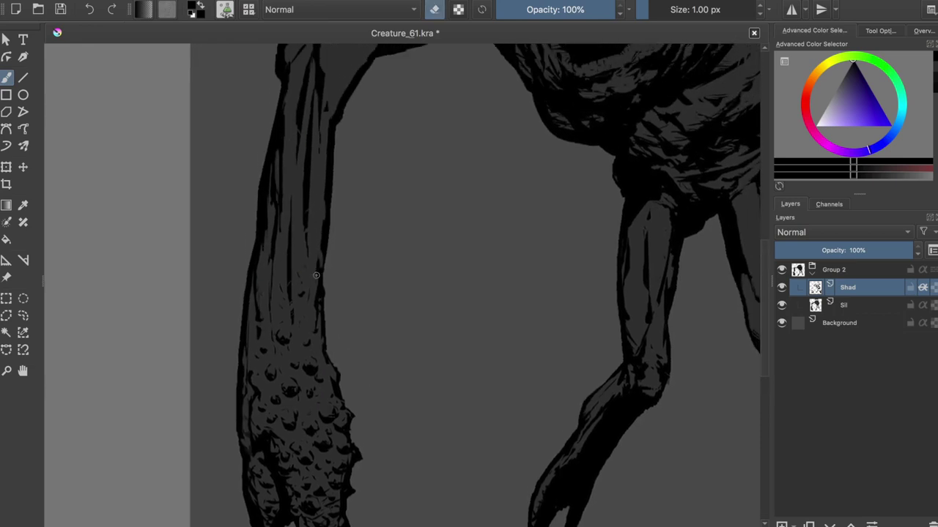
{"action": "key", "text": "e"}
{"action": "key", "text": "e"}
Add shading strokes along the elbow and upper arm, then save
{"action": "scroll", "coordinate": [347, 115], "scroll_direction": "up", "scroll_amount": 5}
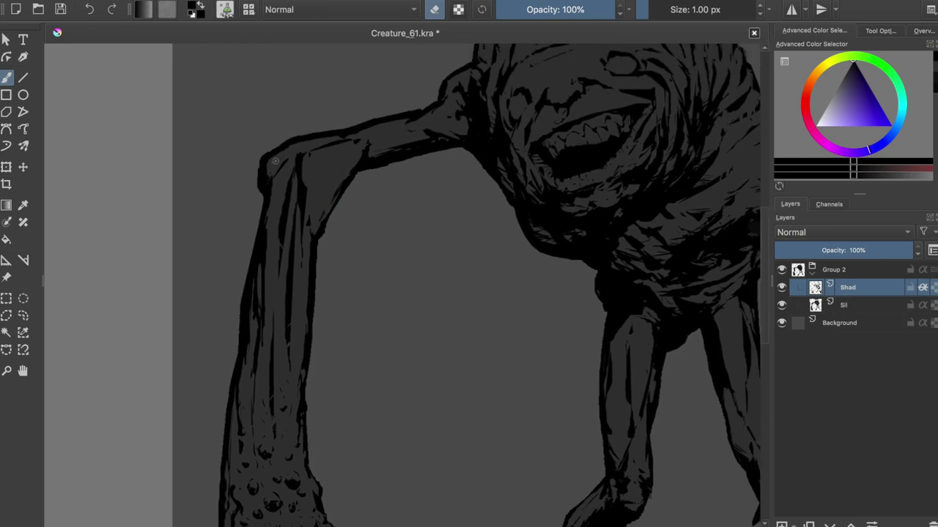
{"action": "mouse_move", "coordinate": [352, 132]}
{"action": "left_mouse_down"}
{"action": "mouse_move", "coordinate": [405, 121]}
{"action": "mouse_move", "coordinate": [369, 151]}
{"action": "mouse_move", "coordinate": [381, 134]}
{"action": "left_mouse_up"}
{"action": "key", "text": "e"}
{"action": "key", "text": "ctrl+s"}
Touch up the head's edge above the shoulder with brush and eraser strokes, and save the drawing
{"action": "scroll", "coordinate": [345, 127], "scroll_direction": "down", "scroll_amount": 2}
{"action": "key", "text": "e"}
{"action": "key", "text": "e"}
{"action": "key", "text": "e"}
{"action": "scroll", "coordinate": [428, 201], "scroll_direction": "down", "scroll_amount": 1}
{"action": "left_click_drag", "start_coordinate": [428, 201], "coordinate": [409, 205]}
{"action": "key", "text": "e"}
{"action": "left_click_drag", "start_coordinate": [432, 100], "coordinate": [433, 108]}
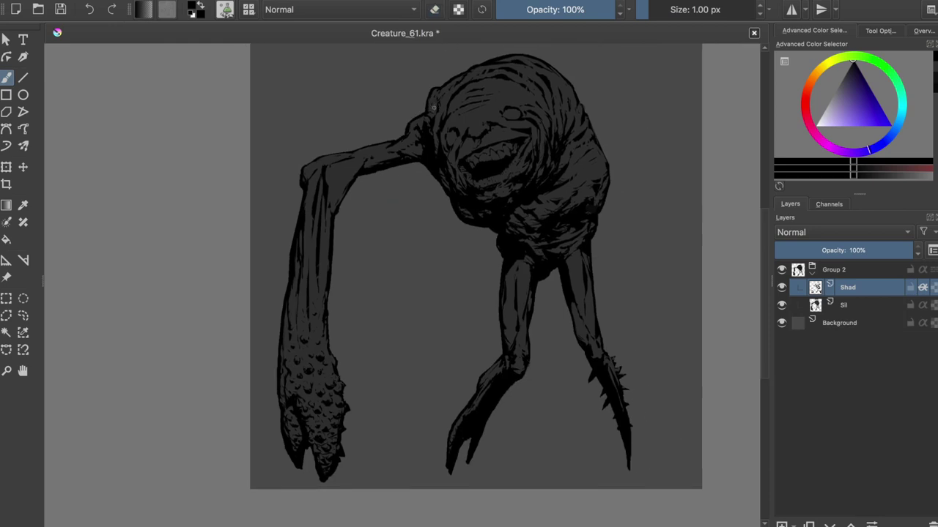
{"action": "key", "text": "ctrl+s"}
Paint a solid round black nose in the middle of the face and save the drawing
{"action": "key", "text": "e"}
{"action": "left_click", "coordinate": [483, 124]}
{"action": "key", "text": "e"}
{"action": "key", "text": "e"}
{"action": "key", "text": "ctrl+z"}
{"action": "left_click_drag", "start_coordinate": [470, 125], "coordinate": [484, 132]}
{"action": "key", "text": "m"}
{"action": "key", "text": "m"}
{"action": "key", "text": "ctrl+s"}
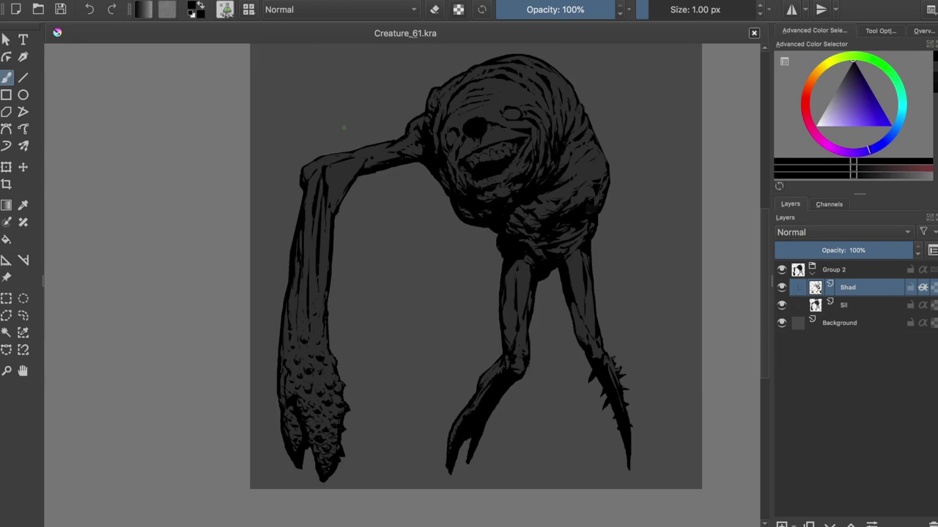
Add a new paint layer and shape a pointed black clown mark around the eye with brush and eraser
{"action": "key", "text": "Insert"}
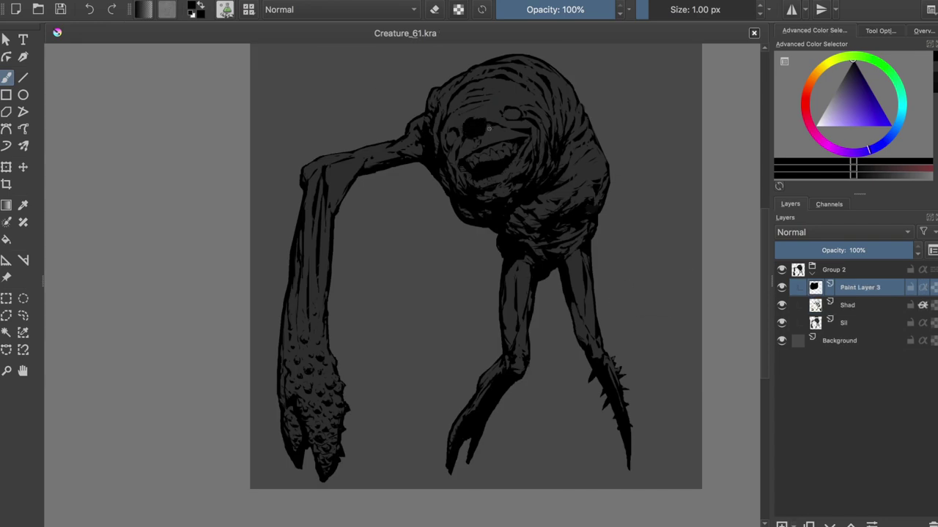
{"action": "left_click_drag", "start_coordinate": [508, 107], "coordinate": [515, 110]}
{"action": "key", "text": "ctrl+z"}
{"action": "key", "text": "ctrl+s"}
{"action": "scroll", "coordinate": [544, 124], "scroll_direction": "up", "scroll_amount": 3}
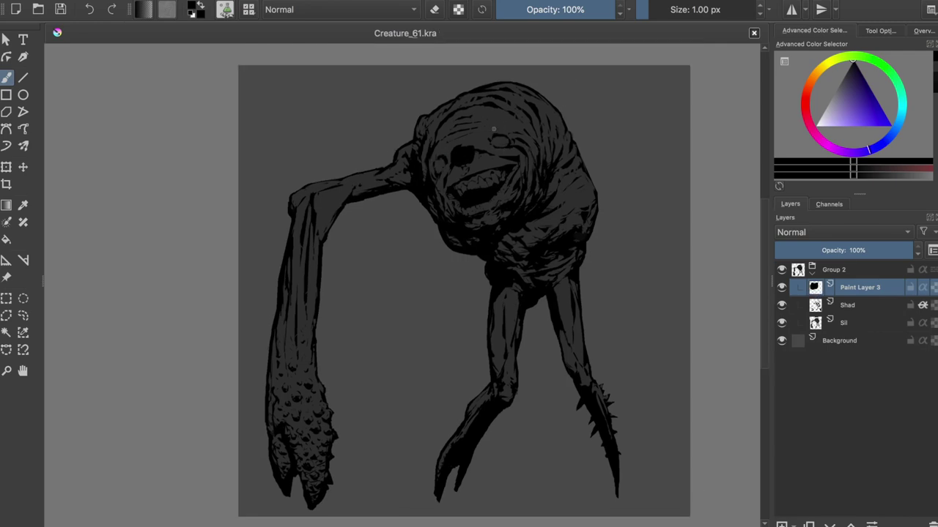
{"action": "key", "text": "e"}
{"action": "left_click_drag", "start_coordinate": [496, 119], "coordinate": [492, 132]}
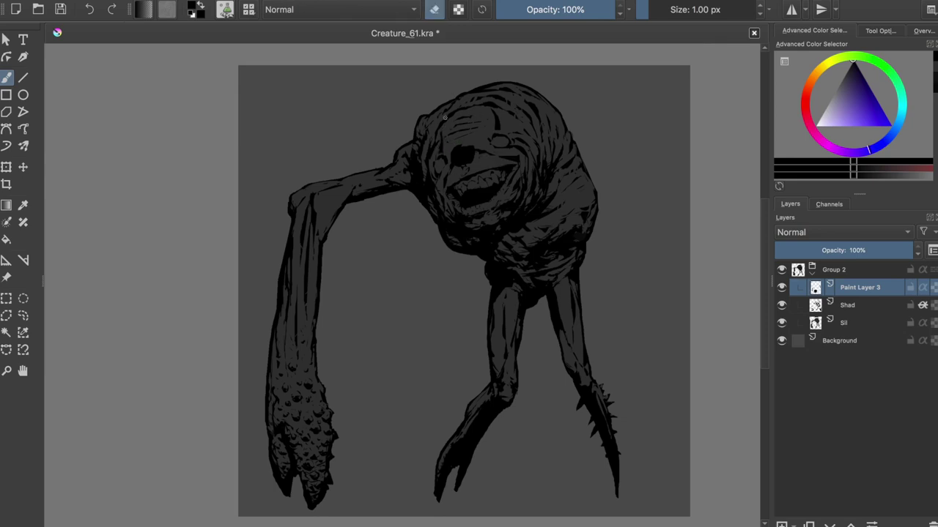
{"action": "key", "text": "ctrl+s"}
{"action": "key", "text": "m"}
{"action": "left_click_drag", "start_coordinate": [298, 147], "coordinate": [302, 167]}
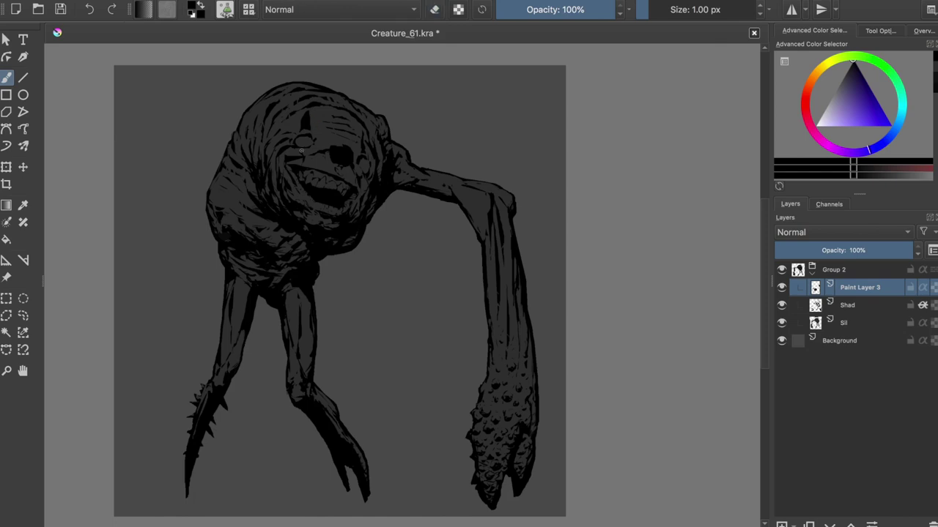
{"action": "key", "text": "e"}
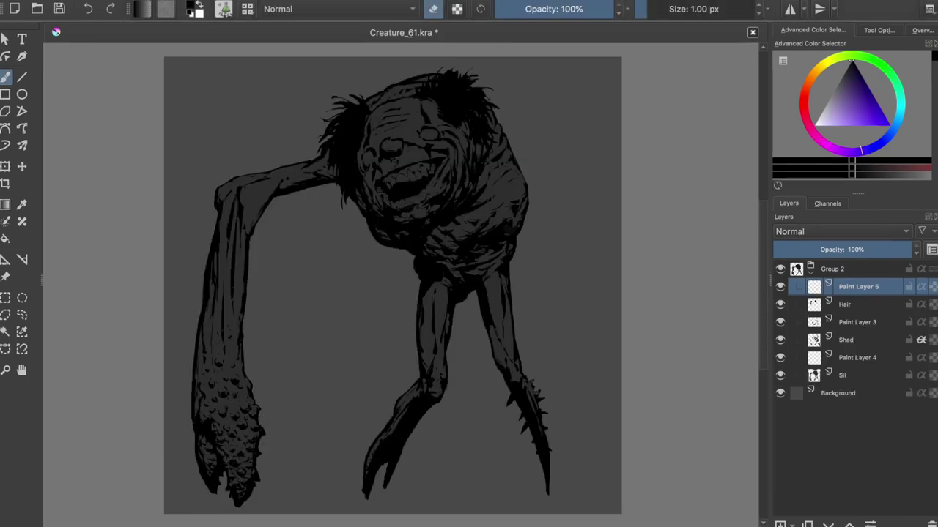
Erase small teeth into the middle leg's pincer, save, and touch up the tip of the spiked leg
{"action": "left_click", "coordinate": [843, 357]}
{"action": "left_click_drag", "start_coordinate": [399, 457], "coordinate": [396, 466]}
{"action": "key", "text": "ctrl+s"}
{"action": "left_click", "coordinate": [547, 461]}
{"action": "left_click_drag", "start_coordinate": [543, 442], "coordinate": [548, 432]}
{"action": "key", "text": "ctrl+z"}
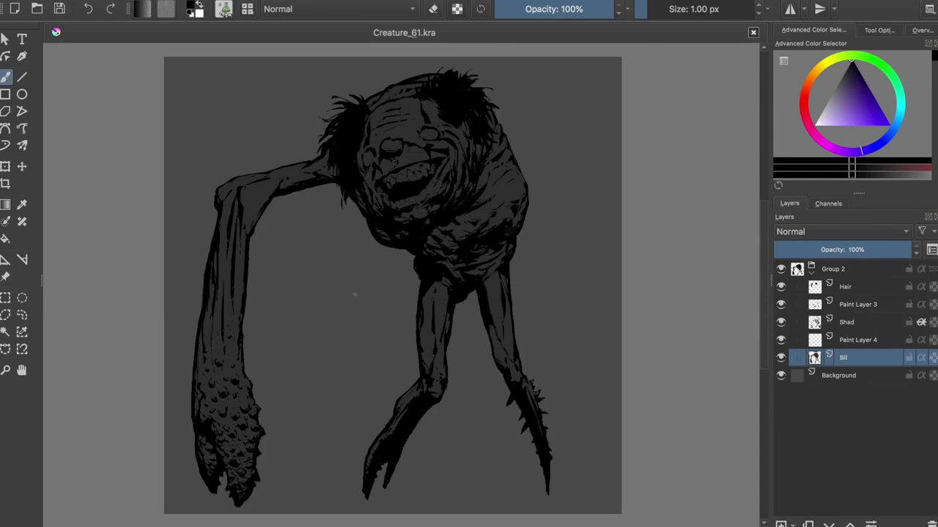
Try to extend the silhouette beside the body and spiked leg with the body's sampled grey
{"action": "left_click", "coordinate": [511, 204], "text": "ctrl"}
{"action": "mouse_move", "coordinate": [523, 205]}
{"action": "left_mouse_down"}
{"action": "mouse_move", "coordinate": [544, 246]}
{"action": "mouse_move", "coordinate": [570, 263]}
{"action": "left_mouse_up"}
{"action": "key", "text": "ctrl+z"}
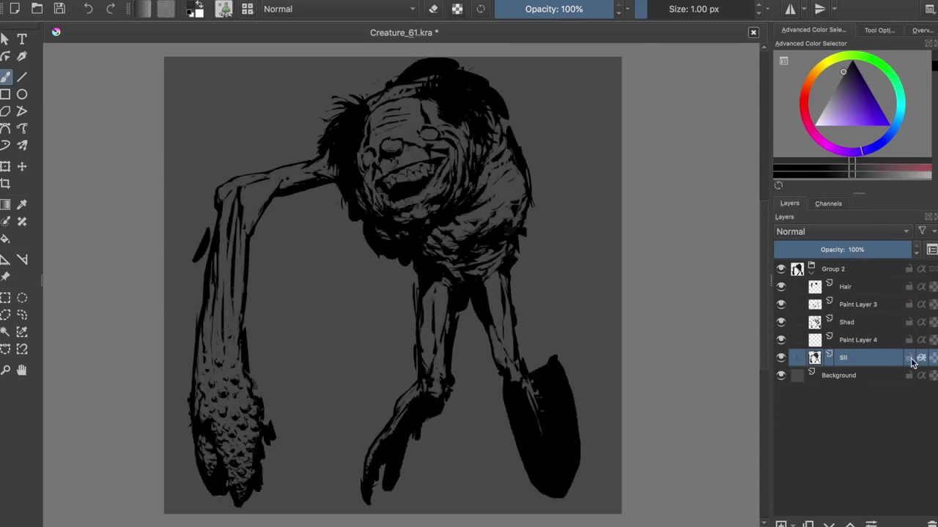
{"action": "left_click", "coordinate": [816, 323]}
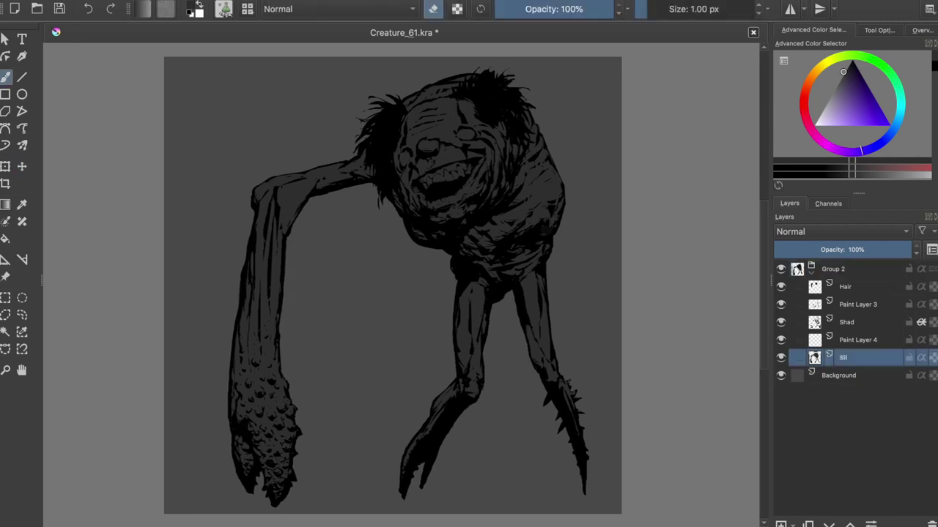
Try to extend the elbow into a hanging grey flap, working on the Sil and Shad layers
{"action": "key", "text": "e"}
{"action": "mouse_move", "coordinate": [250, 191]}
{"action": "left_mouse_down"}
{"action": "mouse_move", "coordinate": [242, 215]}
{"action": "mouse_move", "coordinate": [235, 206]}
{"action": "mouse_move", "coordinate": [261, 214]}
{"action": "mouse_move", "coordinate": [233, 315]}
{"action": "left_mouse_up"}
{"action": "left_click", "coordinate": [847, 322]}
{"action": "key", "text": "e"}
{"action": "key", "text": "t"}
{"action": "mouse_move", "coordinate": [287, 209]}
{"action": "left_mouse_down"}
{"action": "mouse_move", "coordinate": [210, 246]}
{"action": "mouse_move", "coordinate": [216, 290]}
{"action": "left_mouse_up"}
{"action": "key", "text": "b"}
{"action": "key", "text": "e"}
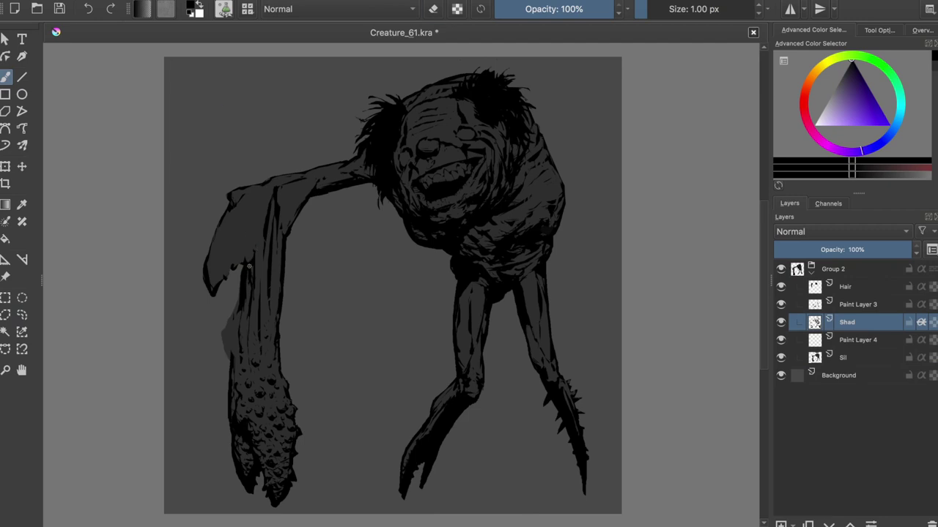
Try to bulge the forearm's outer edge below the elbow flap and shade it with black strokes
{"action": "left_click_drag", "start_coordinate": [225, 328], "coordinate": [240, 299]}
{"action": "left_click", "coordinate": [842, 357]}
{"action": "left_click", "coordinate": [846, 322]}
{"action": "left_click_drag", "start_coordinate": [233, 268], "coordinate": [228, 319]}
{"action": "key", "text": "e"}
{"action": "key", "text": "e"}
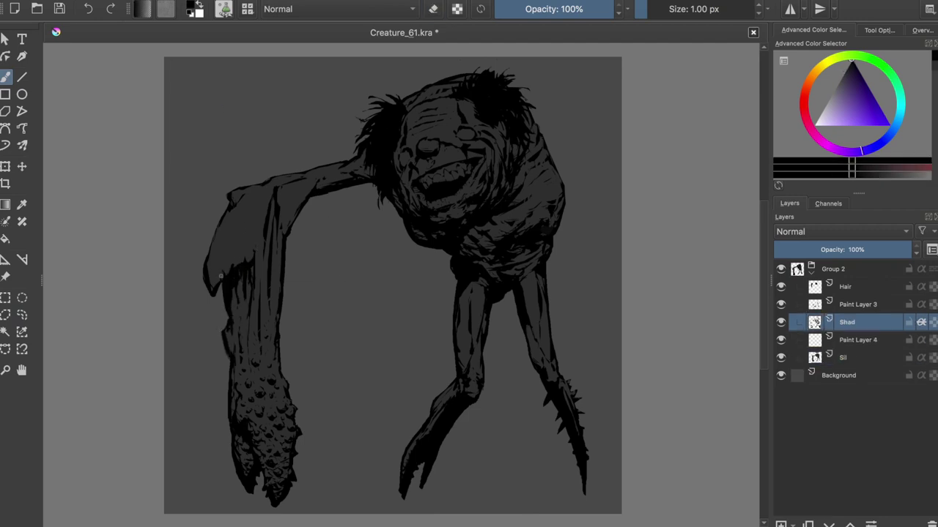
{"action": "key", "text": "m"}
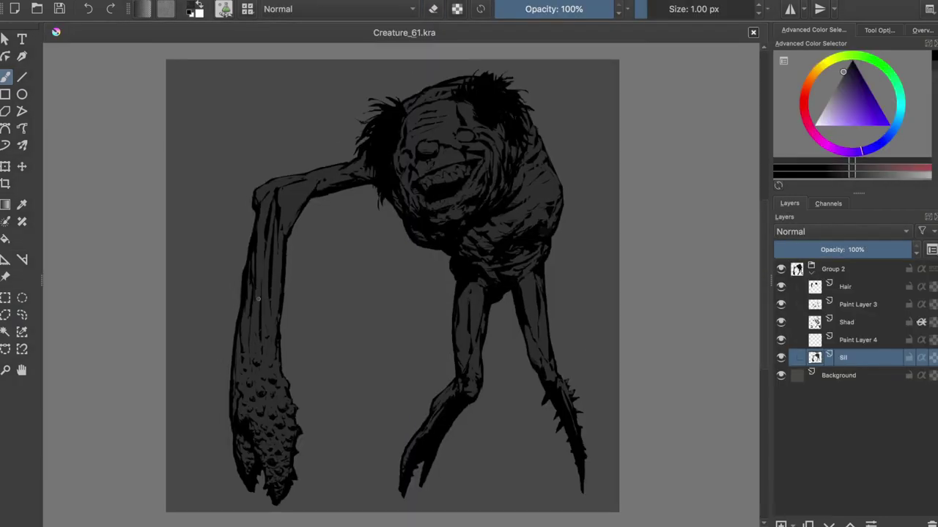
Widen the inner edge of the forearm above the claw on Sil and outline it in black on Shad
{"action": "key", "text": "Page_Up"}
{"action": "key", "text": "Page_Up"}
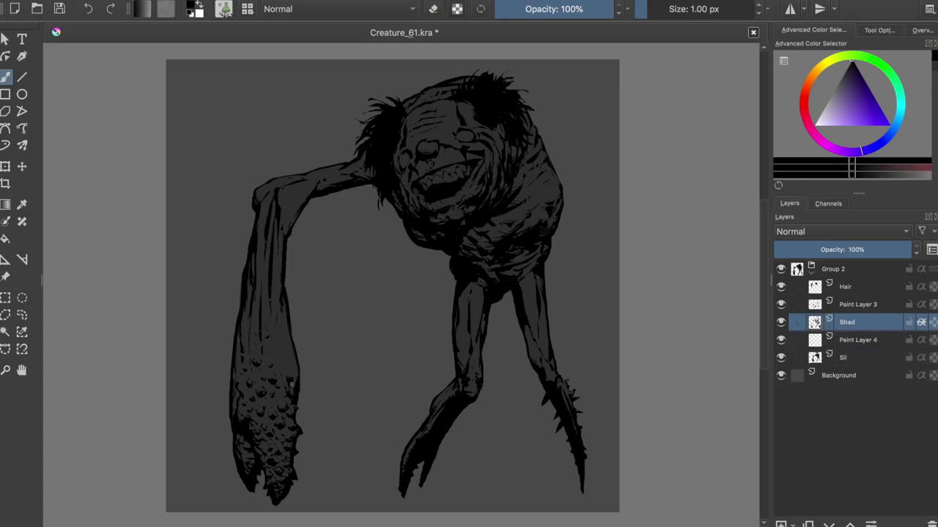
{"action": "left_click", "coordinate": [843, 357]}
{"action": "left_click_drag", "start_coordinate": [297, 400], "coordinate": [302, 476]}
{"action": "left_click", "coordinate": [846, 322]}
{"action": "left_click_drag", "start_coordinate": [312, 373], "coordinate": [304, 380]}
{"action": "key", "text": "t"}
{"action": "key", "text": "ctrl+shift+a"}
{"action": "key", "text": "b"}
{"action": "key", "text": "e"}
{"action": "key", "text": "e"}
Reshape the claw's larger tip into a hook bending inward and delete Paint Layer 4
{"action": "key", "text": "Page_Down"}
{"action": "key", "text": "Page_Down"}
{"action": "mouse_move", "coordinate": [304, 424]}
{"action": "left_mouse_down"}
{"action": "mouse_move", "coordinate": [312, 453]}
{"action": "mouse_move", "coordinate": [297, 482]}
{"action": "mouse_move", "coordinate": [253, 503]}
{"action": "left_mouse_up"}
{"action": "key", "text": "Page_Up"}
{"action": "key", "text": "Page_Up"}
{"action": "left_click", "coordinate": [781, 341]}
{"action": "key", "text": "shift+Delete"}
Enlarge the claw's inner edge on Sil, ink rounded warts along it on Shad, and save
{"action": "key", "text": "Page_Down"}
{"action": "scroll", "coordinate": [279, 487], "scroll_direction": "up", "scroll_amount": 3}
{"action": "mouse_move", "coordinate": [330, 432]}
{"action": "left_mouse_down"}
{"action": "mouse_move", "coordinate": [308, 469]}
{"action": "mouse_move", "coordinate": [295, 461]}
{"action": "left_mouse_up"}
{"action": "key", "text": "Page_Up"}
{"action": "key", "text": "e"}
{"action": "left_click_drag", "start_coordinate": [325, 420], "coordinate": [333, 427]}
{"action": "left_click_drag", "start_coordinate": [339, 388], "coordinate": [342, 400]}
{"action": "mouse_move", "coordinate": [336, 348]}
{"action": "left_mouse_down"}
{"action": "mouse_move", "coordinate": [344, 353]}
{"action": "mouse_move", "coordinate": [337, 347]}
{"action": "left_mouse_up"}
{"action": "key", "text": "e"}
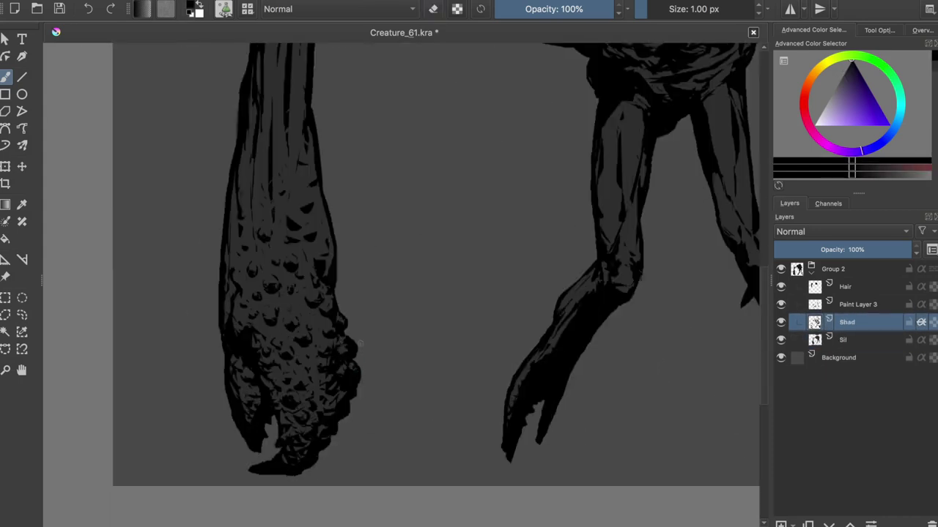
{"action": "key", "text": "ctrl+s"}
Sharpen the warts on the claw's inner edge into spikes across Sil and Shad, and save
{"action": "key", "text": "Page_Down"}
{"action": "key", "text": "Page_Up"}
{"action": "key", "text": "Page_Down"}
{"action": "key", "text": "e"}
{"action": "mouse_move", "coordinate": [360, 362]}
{"action": "left_mouse_down"}
{"action": "mouse_move", "coordinate": [351, 382]}
{"action": "mouse_move", "coordinate": [359, 362]}
{"action": "left_mouse_up"}
{"action": "key", "text": "Page_Up"}
{"action": "key", "text": "e"}
{"action": "key", "text": "e"}
{"action": "key", "text": "e"}
{"action": "key", "text": "ctrl+s"}
Add bumps to the inner edge of the forearm on Sil and ink matching warts on Shad
{"action": "key", "text": "Page_Down"}
{"action": "left_click_drag", "start_coordinate": [323, 197], "coordinate": [337, 220]}
{"action": "key", "text": "Page_Up"}
{"action": "key", "text": "e"}
{"action": "key", "text": "d"}
{"action": "key", "text": "e"}
{"action": "key", "text": "e"}
{"action": "mouse_move", "coordinate": [317, 189]}
{"action": "left_mouse_down"}
{"action": "mouse_move", "coordinate": [314, 202]}
{"action": "mouse_move", "coordinate": [304, 184]}
{"action": "mouse_move", "coordinate": [309, 206]}
{"action": "left_mouse_up"}
{"action": "key", "text": "e"}
{"action": "key", "text": "e"}
{"action": "key", "text": "e"}
{"action": "left_click_drag", "start_coordinate": [320, 223], "coordinate": [311, 228]}
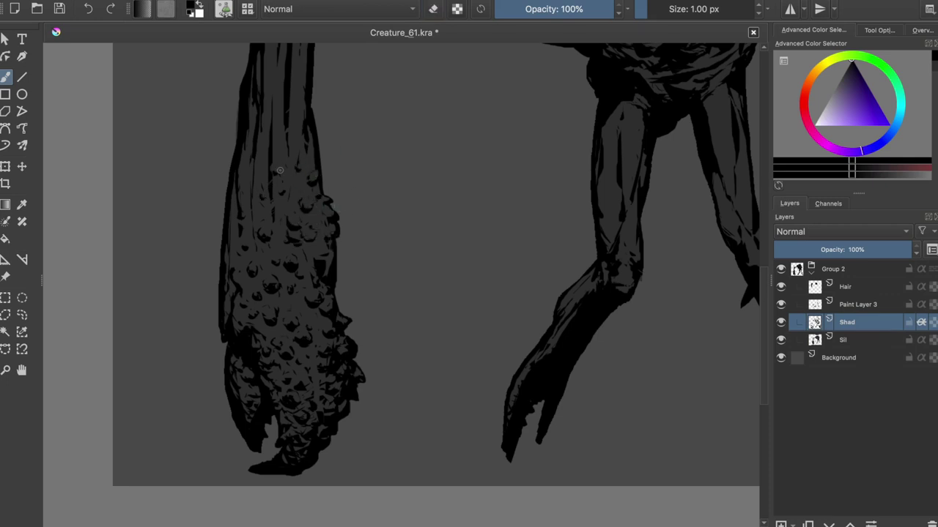
{"action": "left_click_drag", "start_coordinate": [326, 220], "coordinate": [320, 226]}
{"action": "key", "text": "e"}
{"action": "key", "text": "e"}
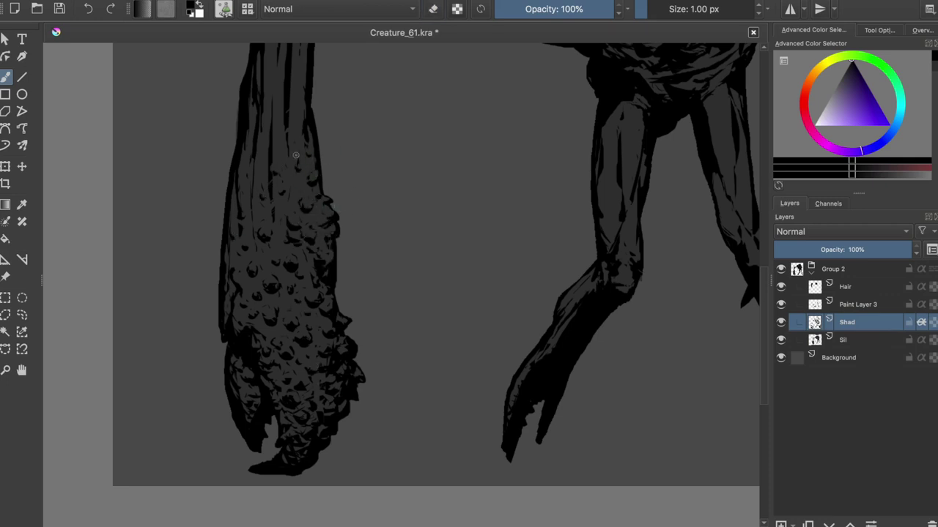
Refine the shading of the warts in the middle of the claw with brush and eraser
{"action": "scroll", "coordinate": [297, 322], "scroll_direction": "down", "scroll_amount": 3}
{"action": "scroll", "coordinate": [337, 249], "scroll_direction": "up", "scroll_amount": 3}
{"action": "key", "text": "e"}
{"action": "left_click_drag", "start_coordinate": [298, 333], "coordinate": [305, 327]}
{"action": "key", "text": "e"}
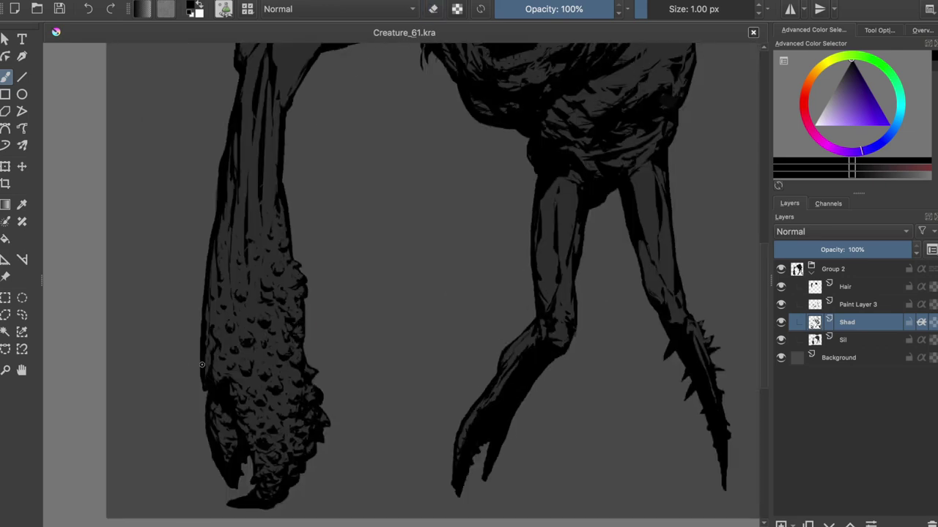
{"action": "scroll", "coordinate": [293, 347], "scroll_direction": "down", "scroll_amount": 5}
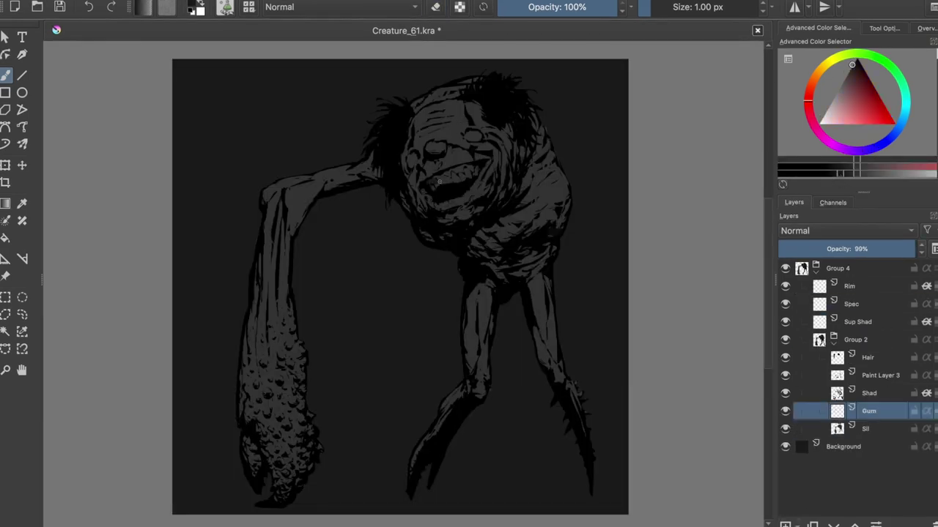
Paint dark reddish gums across the upper mouth on the Gum layer and erase them off the teeth
{"action": "scroll", "coordinate": [439, 182], "scroll_direction": "up", "scroll_amount": 3}
{"action": "left_click_drag", "start_coordinate": [421, 176], "coordinate": [539, 141]}
{"action": "key", "text": "e"}
{"action": "left_click_drag", "start_coordinate": [440, 182], "coordinate": [453, 171]}
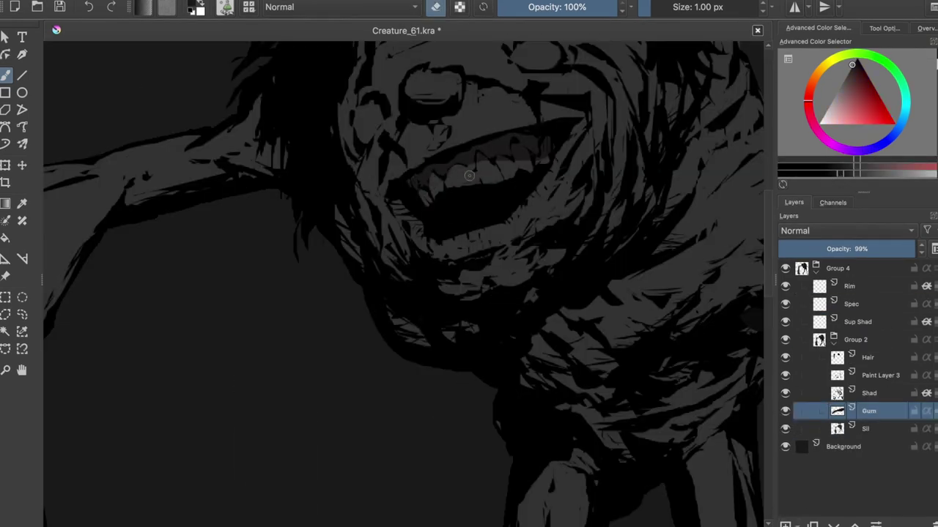
{"action": "key", "text": "e"}
{"action": "left_click", "coordinate": [873, 149]}
{"action": "key", "text": "e"}
{"action": "left_click_drag", "start_coordinate": [523, 160], "coordinate": [519, 148]}
{"action": "key", "text": "e"}
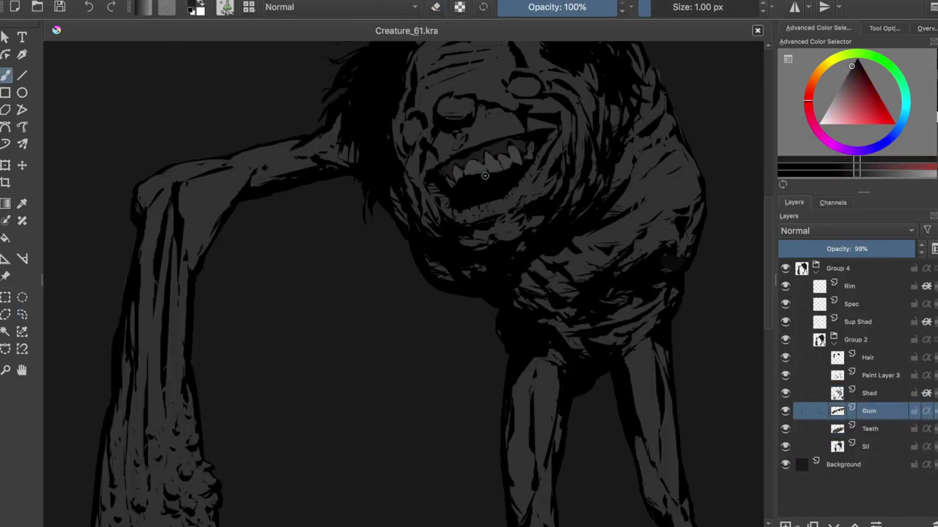
Move the Spec layer into Group 2 between Shad and Gum, paint grey highlights on the face, and save
{"action": "left_click_drag", "start_coordinate": [847, 325], "coordinate": [879, 392]}
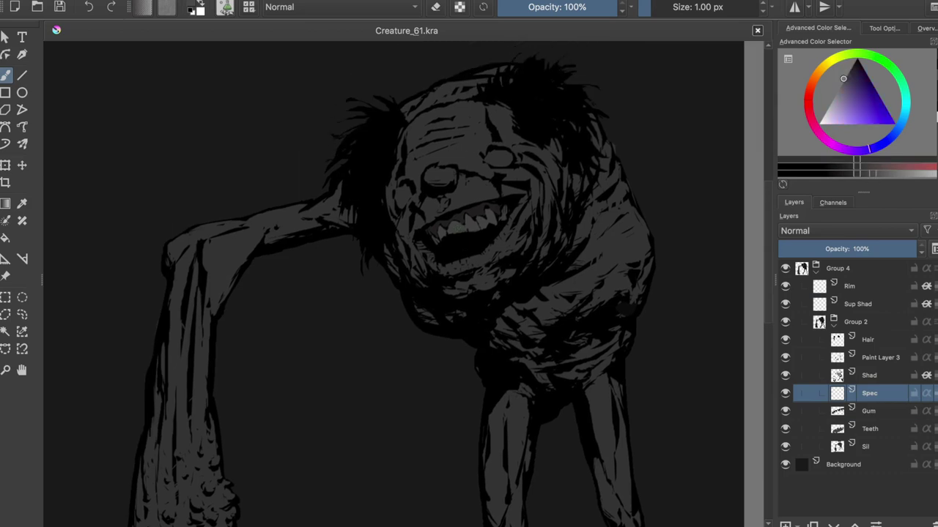
{"action": "key", "text": "k"}
{"action": "left_click", "coordinate": [442, 157]}
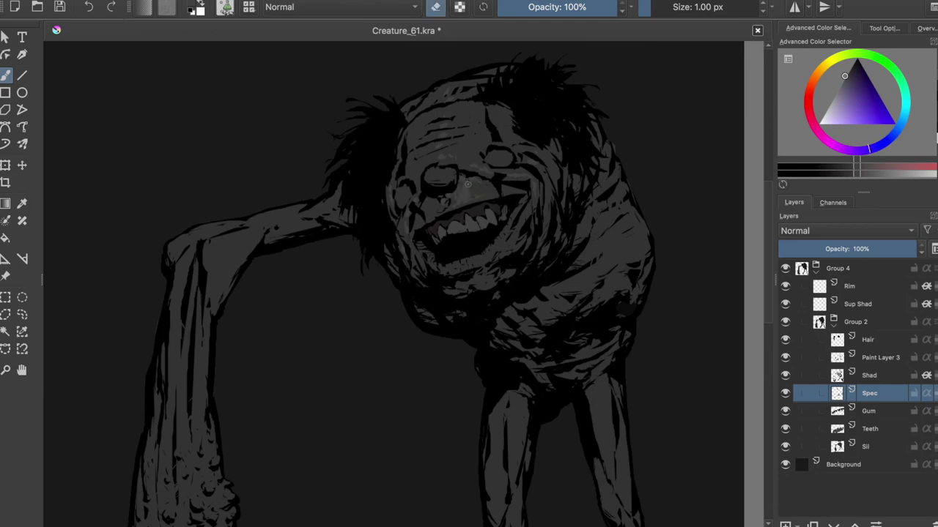
{"action": "key", "text": "ctrl+s"}
Adjust the hue, saturation and lightness of the Gum layer and save the drawing
{"action": "left_click", "coordinate": [869, 410]}
{"action": "key", "text": "ctrl+u"}
{"action": "left_click_drag", "start_coordinate": [769, 243], "coordinate": [775, 252]}
{"action": "left_click", "coordinate": [910, 450]}
{"action": "key", "text": "ctrl+s"}
Brighten the upper teeth with lighter grey strokes and save the drawing
{"action": "left_click", "coordinate": [873, 175]}
{"action": "left_click_drag", "start_coordinate": [455, 228], "coordinate": [466, 217]}
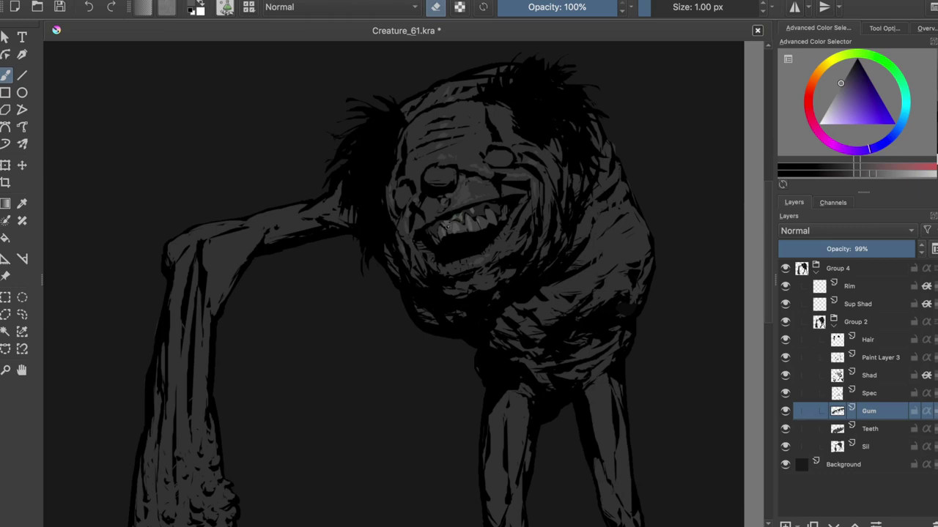
{"action": "key", "text": "ctrl+s"}
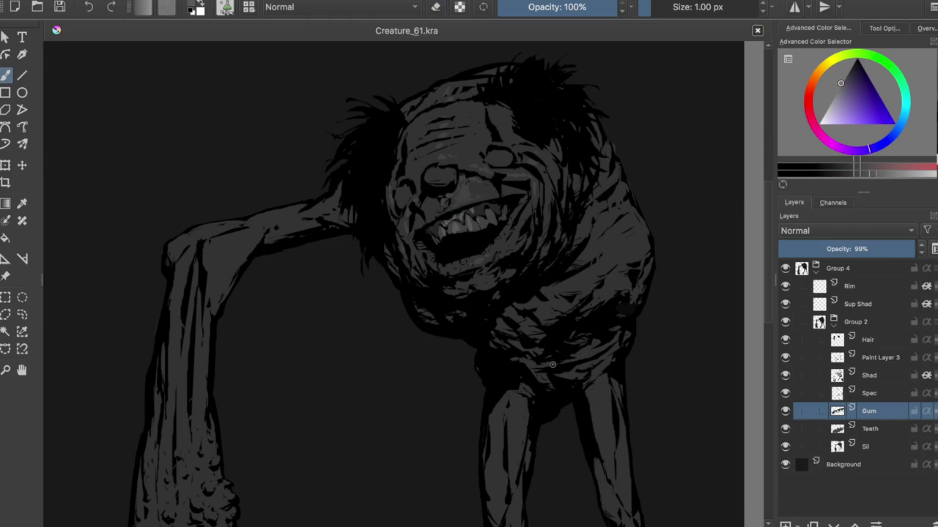
Paint highlights on the chin below the mouth on the Spec layer and save
{"action": "left_click", "coordinate": [869, 393]}
{"action": "scroll", "coordinate": [515, 236], "scroll_direction": "up", "scroll_amount": 1}
{"action": "left_click_drag", "start_coordinate": [474, 262], "coordinate": [492, 279]}
{"action": "key", "text": "ctrl+s"}
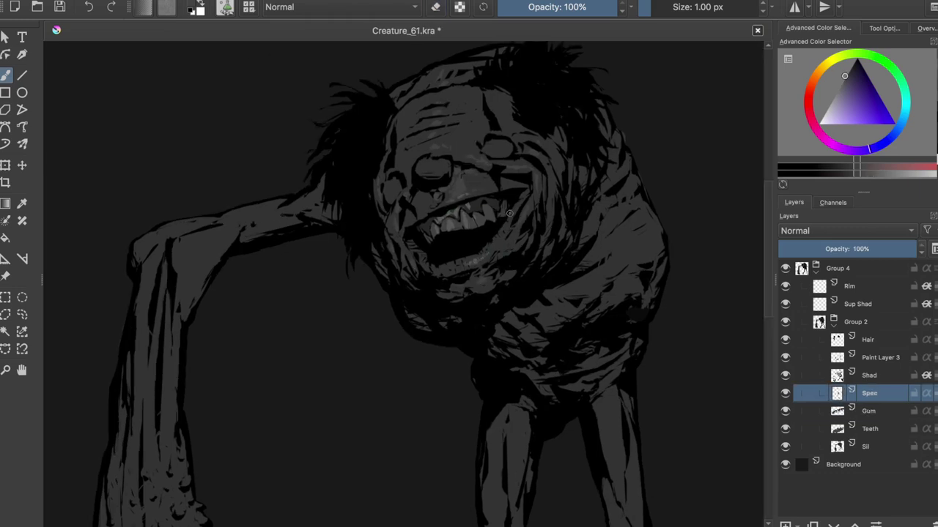
Paint grey highlights over the back and belly folds on the Spec layer
{"action": "left_click_drag", "start_coordinate": [617, 170], "coordinate": [612, 184]}
{"action": "left_click_drag", "start_coordinate": [592, 233], "coordinate": [581, 240]}
{"action": "left_click_drag", "start_coordinate": [542, 315], "coordinate": [555, 331]}
{"action": "key", "text": "e"}
{"action": "key", "text": "e"}
{"action": "left_click_drag", "start_coordinate": [577, 292], "coordinate": [570, 298]}
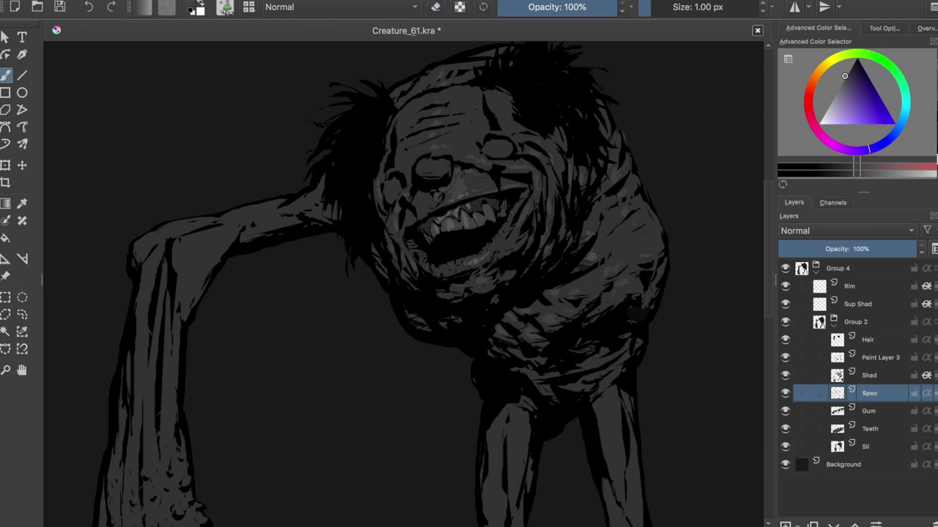
{"action": "key", "text": "ctrl+u"}
{"action": "key", "text": "Escape"}
Color the nose dark red on the Gum layer, using a freehand selection and a hue and saturation adjustment
{"action": "key", "text": "e"}
{"action": "left_click", "coordinate": [868, 411]}
{"action": "key", "text": "e"}
{"action": "left_click", "coordinate": [442, 156], "text": "ctrl"}
{"action": "left_click", "coordinate": [22, 315]}
{"action": "key", "text": "ctrl+u"}
{"action": "key", "text": "Return"}
{"action": "key", "text": "m"}
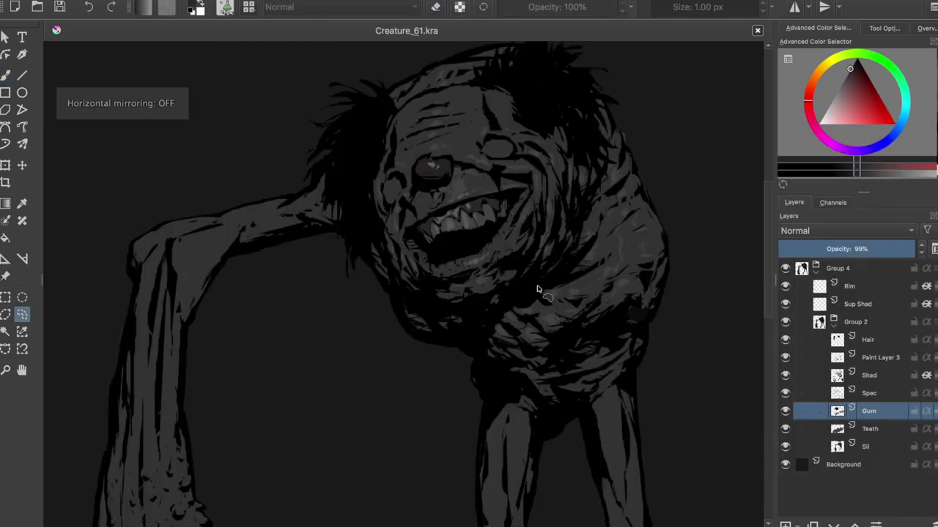
Paint light grey highlights on both eyeballs, switching to the Spec layer, and save the drawing
{"action": "key", "text": "b"}
{"action": "left_click_drag", "start_coordinate": [484, 145], "coordinate": [508, 153]}
{"action": "key", "text": "ctrl+s"}
{"action": "left_click", "coordinate": [869, 393]}
{"action": "left_click", "coordinate": [452, 223], "text": "ctrl"}
{"action": "left_click_drag", "start_coordinate": [391, 181], "coordinate": [394, 186]}
{"action": "key", "text": "ctrl+s"}
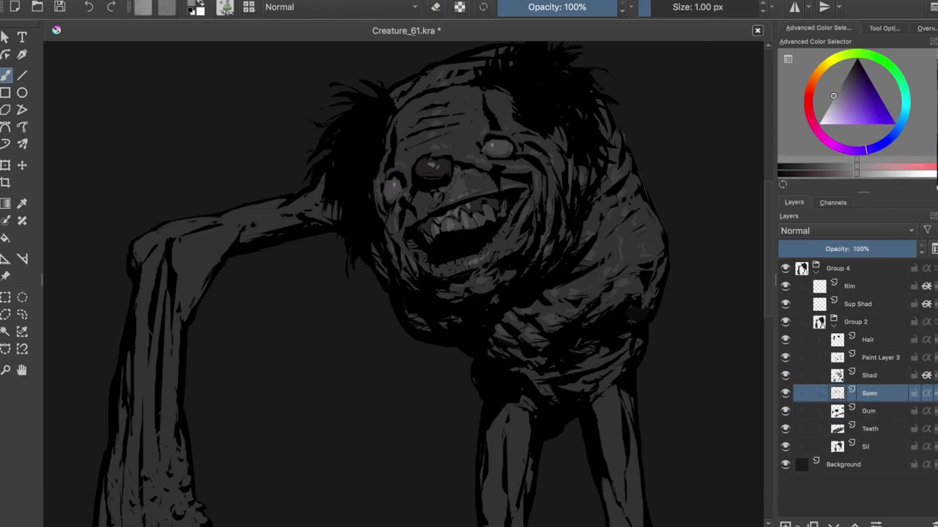
Paint faint grey highlights along both upper legs on the Spec layer
{"action": "scroll", "coordinate": [505, 172], "scroll_direction": "down", "scroll_amount": 1}
{"action": "key", "text": "ctrl+s"}
{"action": "left_click", "coordinate": [481, 168], "text": "ctrl"}
{"action": "left_click_drag", "start_coordinate": [582, 380], "coordinate": [560, 271]}
{"action": "left_click_drag", "start_coordinate": [570, 249], "coordinate": [562, 256]}
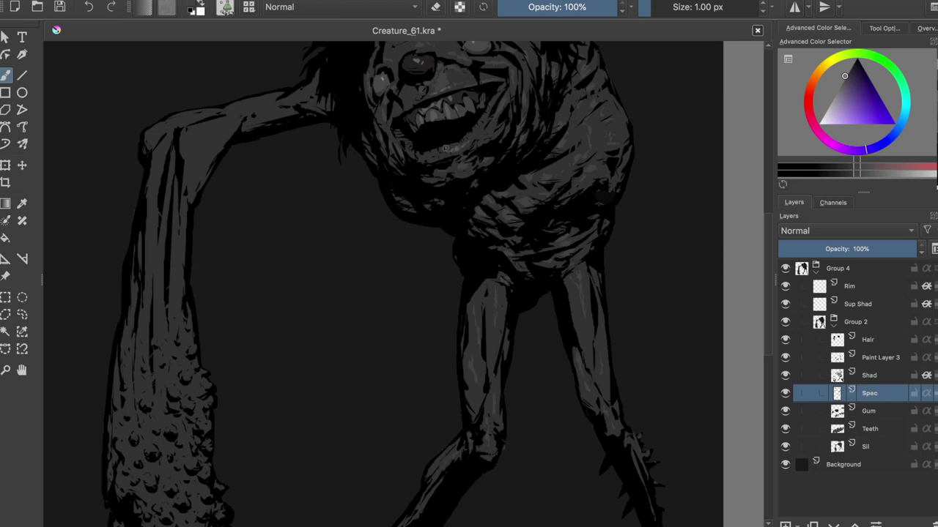
{"action": "scroll", "coordinate": [405, 100], "scroll_direction": "up", "scroll_amount": 1}
{"action": "key", "text": "minus"}
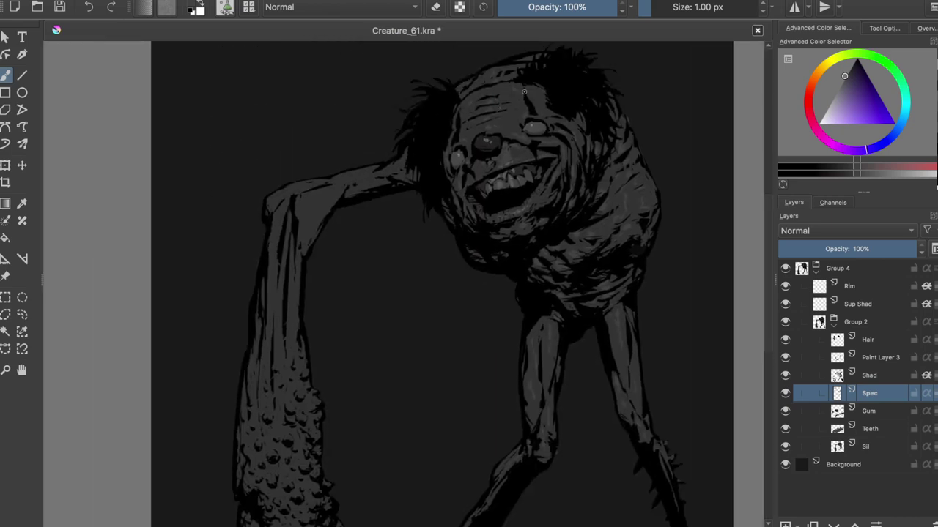
Paint light grey rim strands along the arm-side hair tuft on the layer above Hair, erasing the excess into thin wisps
{"action": "left_click_drag", "start_coordinate": [350, 136], "coordinate": [330, 216]}
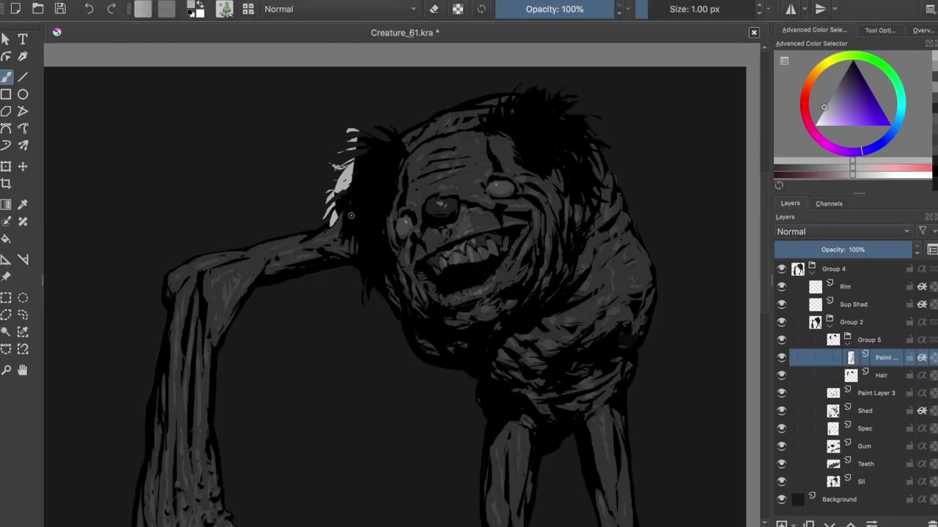
{"action": "left_click_drag", "start_coordinate": [363, 271], "coordinate": [370, 304]}
{"action": "key", "text": "e"}
{"action": "left_click_drag", "start_coordinate": [344, 231], "coordinate": [367, 211]}
{"action": "left_click_drag", "start_coordinate": [352, 179], "coordinate": [335, 219]}
{"action": "left_click_drag", "start_coordinate": [353, 164], "coordinate": [338, 194]}
{"action": "key", "text": "e"}
{"action": "left_click_drag", "start_coordinate": [376, 140], "coordinate": [357, 131]}
{"action": "left_click_drag", "start_coordinate": [397, 142], "coordinate": [383, 128]}
{"action": "key", "text": "e"}
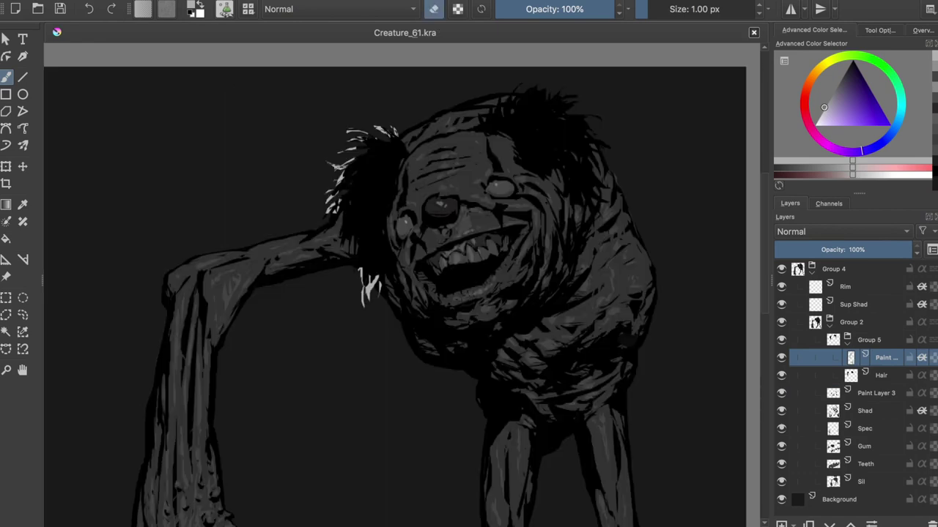
Paint a light grey rim along the top edge of the upper arm on the Rim layer
{"action": "left_click", "coordinate": [845, 286]}
{"action": "key", "text": "e"}
{"action": "key", "text": "e"}
{"action": "key", "text": "ctrl+s"}
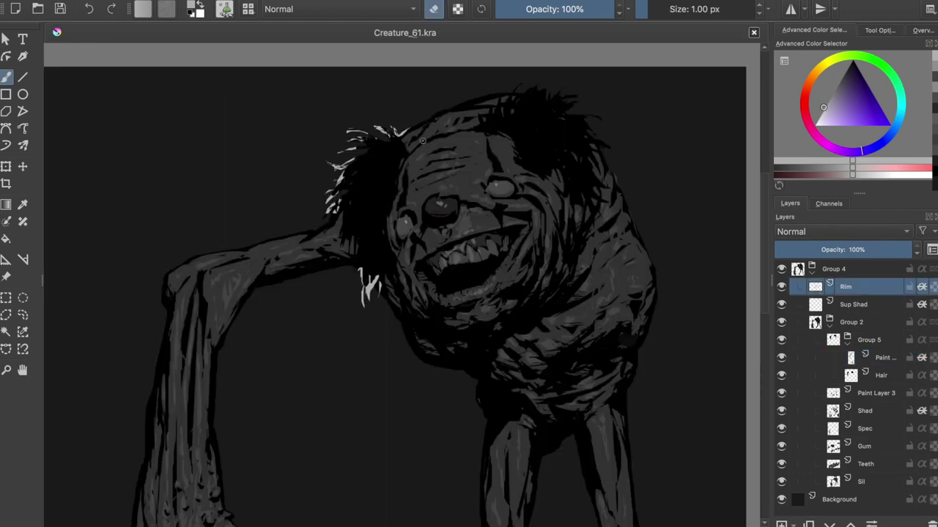
{"action": "key", "text": "e"}
{"action": "left_click_drag", "start_coordinate": [243, 249], "coordinate": [320, 227]}
{"action": "left_click_drag", "start_coordinate": [187, 257], "coordinate": [243, 249]}
Add a black shadow stroke along the jaw's outer edge on the Sup Shad layer and save
{"action": "key", "text": "Page_Down"}
{"action": "key", "text": "x"}
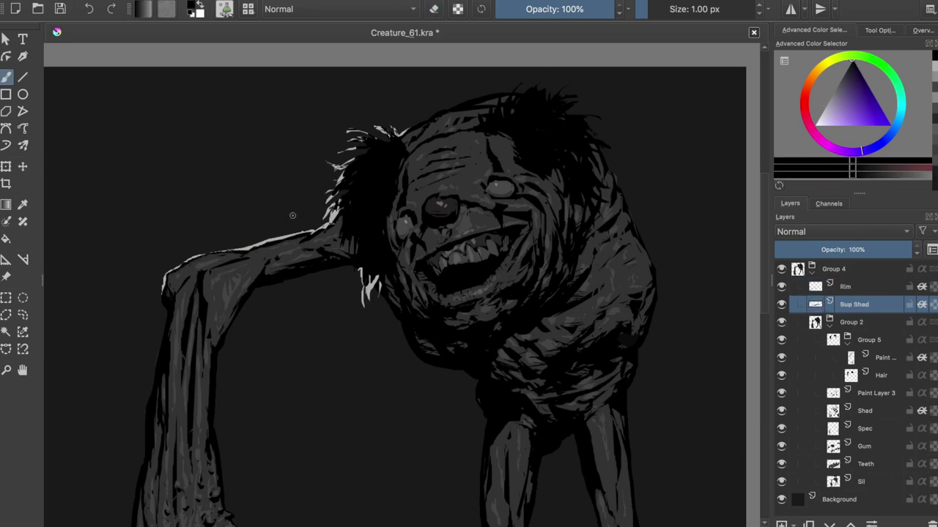
{"action": "left_click_drag", "start_coordinate": [397, 317], "coordinate": [404, 339]}
{"action": "key", "text": "ctrl+s"}
Paint rim light from the elbow down the outer edge of the long forearm on the Rim layer
{"action": "key", "text": "Page_Up"}
{"action": "key", "text": "x"}
{"action": "left_click_drag", "start_coordinate": [159, 295], "coordinate": [186, 260]}
{"action": "mouse_move", "coordinate": [194, 276]}
{"action": "left_mouse_down"}
{"action": "mouse_move", "coordinate": [189, 341]}
{"action": "mouse_move", "coordinate": [173, 381]}
{"action": "left_mouse_up"}
{"action": "mouse_move", "coordinate": [181, 334]}
{"action": "left_mouse_down"}
{"action": "mouse_move", "coordinate": [172, 419]}
{"action": "mouse_move", "coordinate": [166, 188]}
{"action": "left_mouse_up"}
{"action": "left_click_drag", "start_coordinate": [173, 130], "coordinate": [161, 243]}
{"action": "left_click_drag", "start_coordinate": [160, 201], "coordinate": [147, 320]}
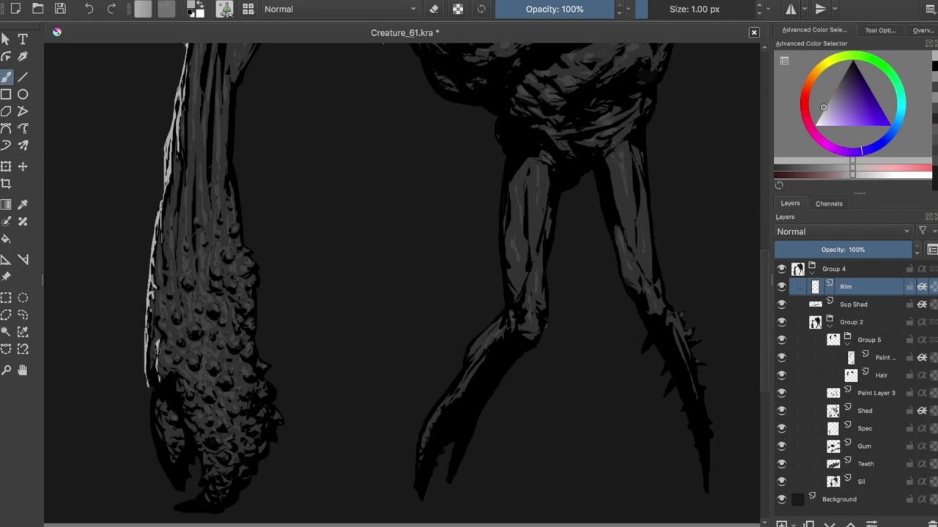
Extend the rim light down the outer edge of the arm's claw and thin it with the eraser
{"action": "key", "text": "e"}
{"action": "key", "text": "e"}
{"action": "left_click_drag", "start_coordinate": [159, 323], "coordinate": [174, 490]}
{"action": "key", "text": "e"}
{"action": "left_click_drag", "start_coordinate": [155, 415], "coordinate": [163, 465]}
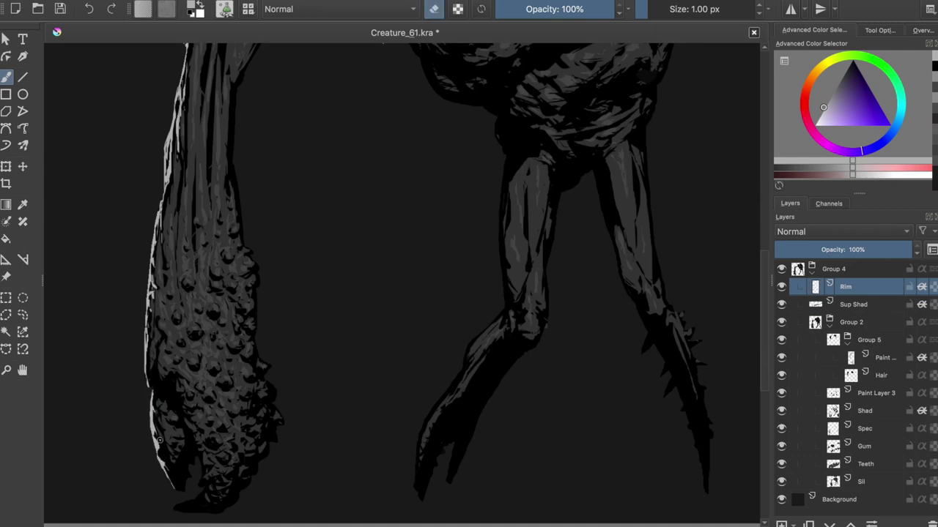
Add more light rim strands to the hair tuft above the arm on the Rim layer
{"action": "key", "text": "e"}
{"action": "key", "text": "m"}
{"action": "key", "text": "2"}
{"action": "key", "text": "m"}
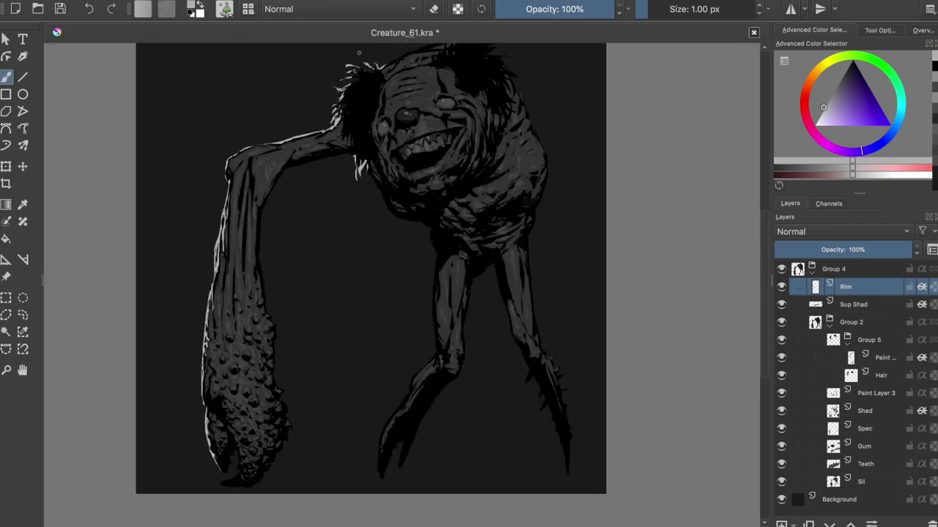
{"action": "left_click_drag", "start_coordinate": [380, 74], "coordinate": [368, 63]}
{"action": "left_click_drag", "start_coordinate": [347, 115], "coordinate": [341, 125]}
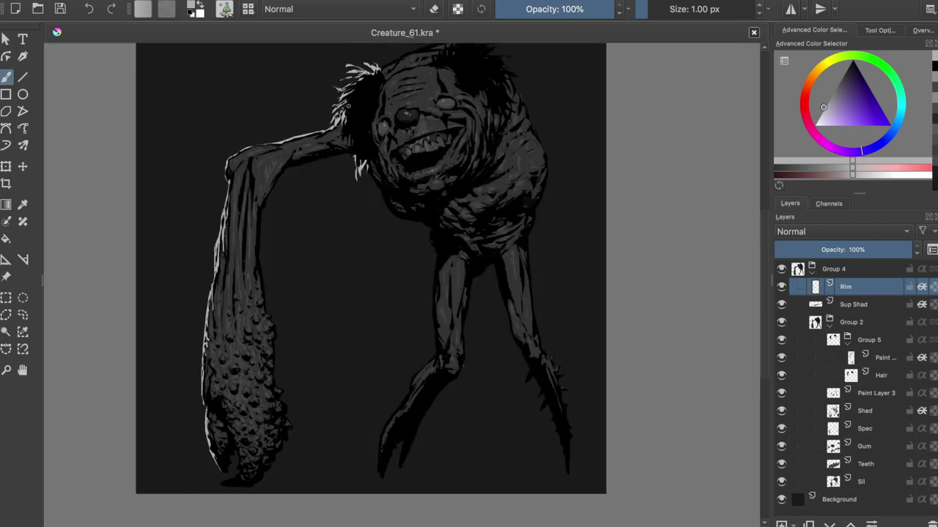
{"action": "scroll", "coordinate": [373, 224], "scroll_direction": "up", "scroll_amount": 2}
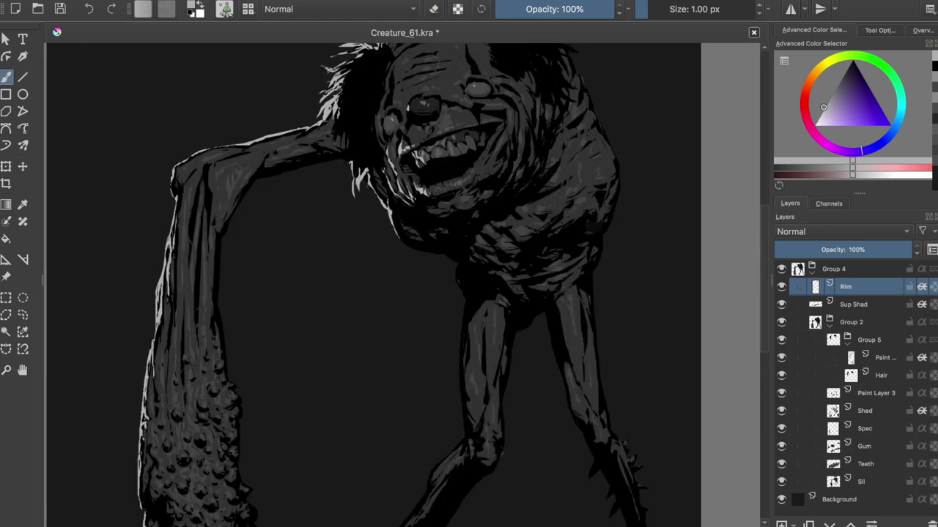
Check the figure in mirrored view and add rim light along the lower jaw and neck edge
{"action": "key", "text": "m"}
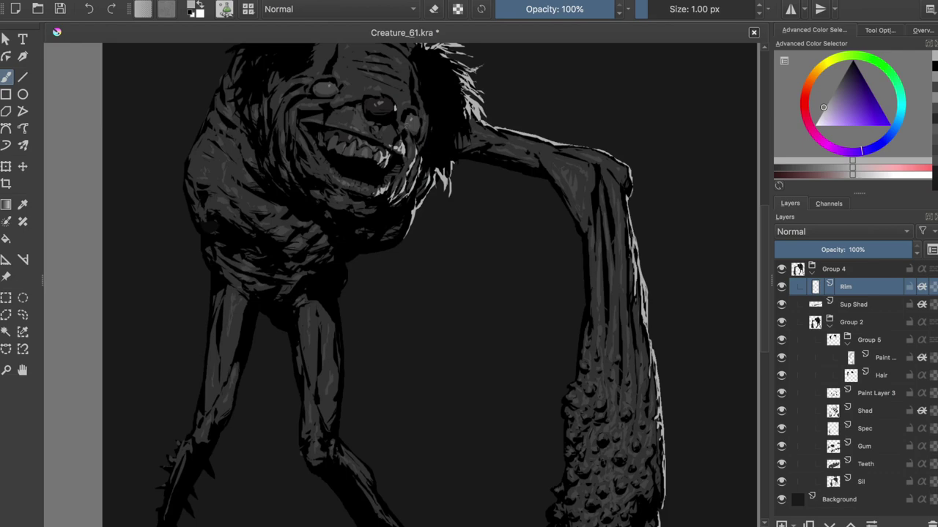
{"action": "key", "text": "m"}
{"action": "key", "text": "m"}
{"action": "scroll", "coordinate": [387, 150], "scroll_direction": "down", "scroll_amount": 1}
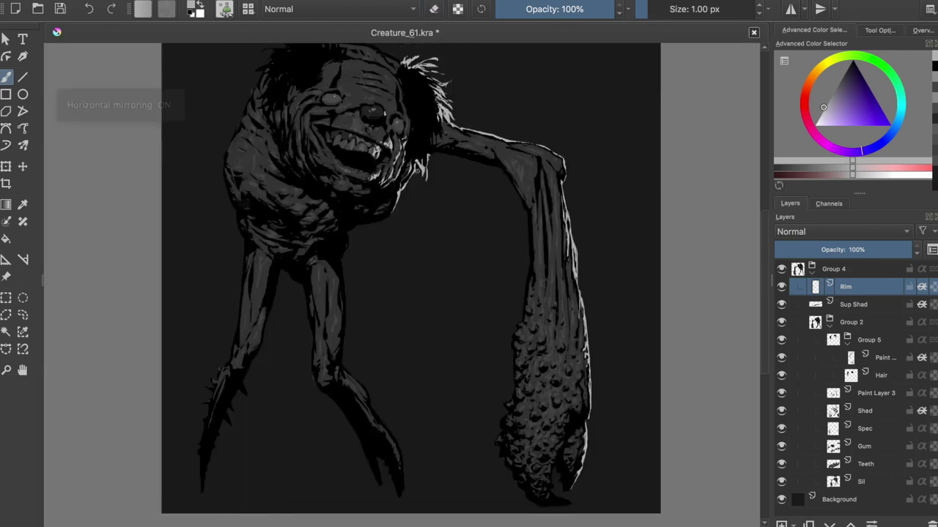
{"action": "key", "text": "e"}
{"action": "scroll", "coordinate": [370, 169], "scroll_direction": "up", "scroll_amount": 1}
{"action": "key", "text": "e"}
{"action": "scroll", "coordinate": [359, 174], "scroll_direction": "up", "scroll_amount": 2}
{"action": "key", "text": "e"}
{"action": "key", "text": "e"}
{"action": "left_click_drag", "start_coordinate": [407, 159], "coordinate": [397, 175]}
Paint rim light from the belly's underside down the outer edge of the arm-side leg to its knee
{"action": "key", "text": "m"}
{"action": "mouse_move", "coordinate": [464, 174]}
{"action": "left_mouse_down"}
{"action": "mouse_move", "coordinate": [493, 330]}
{"action": "mouse_move", "coordinate": [491, 450]}
{"action": "left_mouse_up"}
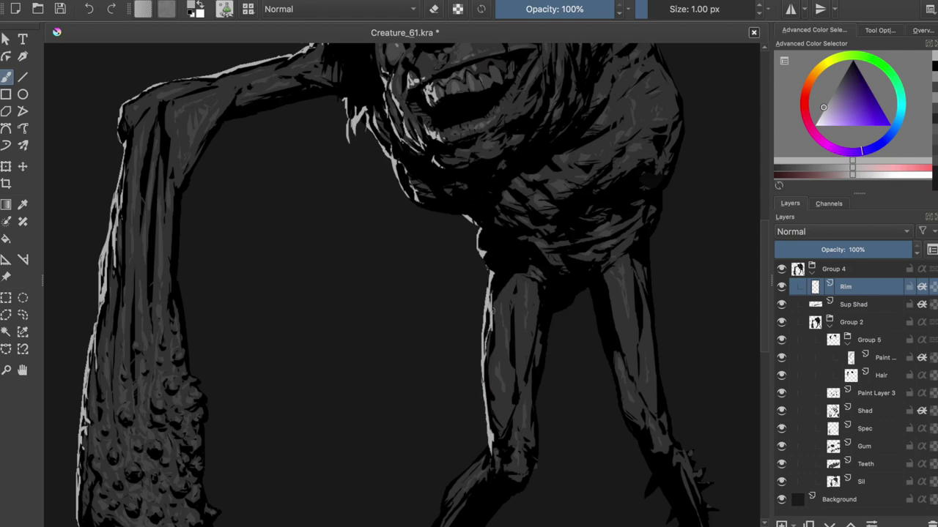
{"action": "key", "text": "m"}
{"action": "key", "text": "m"}
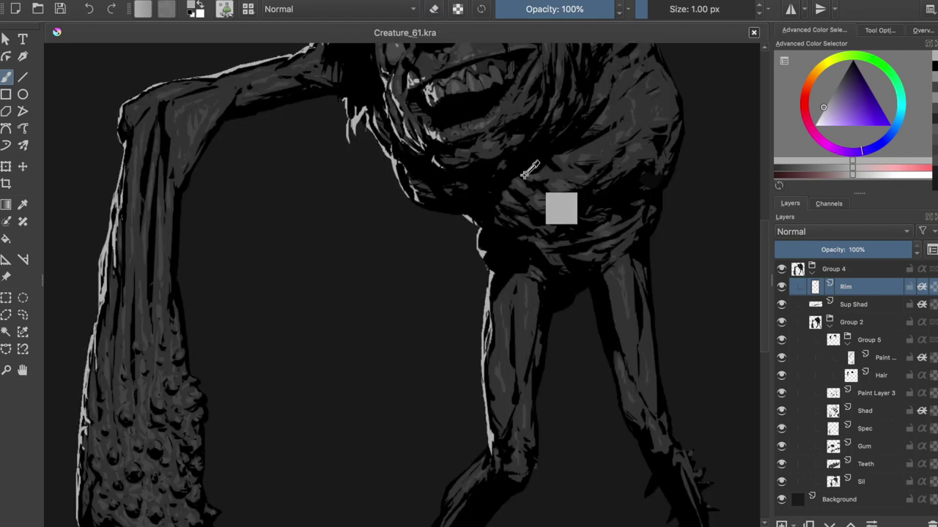
Paint rim light around the arm-side knee and the start of the lower leg, trim it with the eraser and save
{"action": "scroll", "coordinate": [480, 256], "scroll_direction": "up", "scroll_amount": 3}
{"action": "left_click_drag", "start_coordinate": [487, 356], "coordinate": [471, 268]}
{"action": "left_click_drag", "start_coordinate": [469, 283], "coordinate": [429, 327]}
{"action": "key", "text": "e"}
{"action": "mouse_move", "coordinate": [465, 287]}
{"action": "left_mouse_down"}
{"action": "mouse_move", "coordinate": [376, 401]}
{"action": "mouse_move", "coordinate": [427, 324]}
{"action": "mouse_move", "coordinate": [417, 338]}
{"action": "left_mouse_up"}
{"action": "key", "text": "e"}
{"action": "key", "text": "e"}
{"action": "key", "text": "ctrl+s"}
Sample the light rim grey and extend the rim light down the arm-side lower leg toward the foot on the Rim layer
{"action": "key", "text": "e"}
{"action": "key", "text": "Page_Down"}
{"action": "key", "text": "ctrl+s"}
{"action": "scroll", "coordinate": [434, 272], "scroll_direction": "down", "scroll_amount": 2}
{"action": "key", "text": "Page_Up"}
{"action": "left_click", "coordinate": [407, 316], "text": "ctrl"}
{"action": "left_click", "coordinate": [413, 311], "text": "ctrl"}
{"action": "key", "text": "ctrl+s"}
{"action": "left_click_drag", "start_coordinate": [362, 388], "coordinate": [318, 441]}
Touch up the arm-side leg and clawed foot with strokes on the Sup Shad layer and save
{"action": "key", "text": "m"}
{"action": "key", "text": "e"}
{"action": "left_click", "coordinate": [853, 305]}
{"action": "key", "text": "e"}
{"action": "left_click_drag", "start_coordinate": [495, 456], "coordinate": [493, 479]}
{"action": "key", "text": "m"}
{"action": "key", "text": "ctrl+s"}
{"action": "left_click_drag", "start_coordinate": [497, 314], "coordinate": [501, 277]}
Paint rim light on the foot's smaller claw on the Rim layer and save
{"action": "left_click", "coordinate": [846, 286]}
{"action": "left_click_drag", "start_coordinate": [348, 447], "coordinate": [342, 480]}
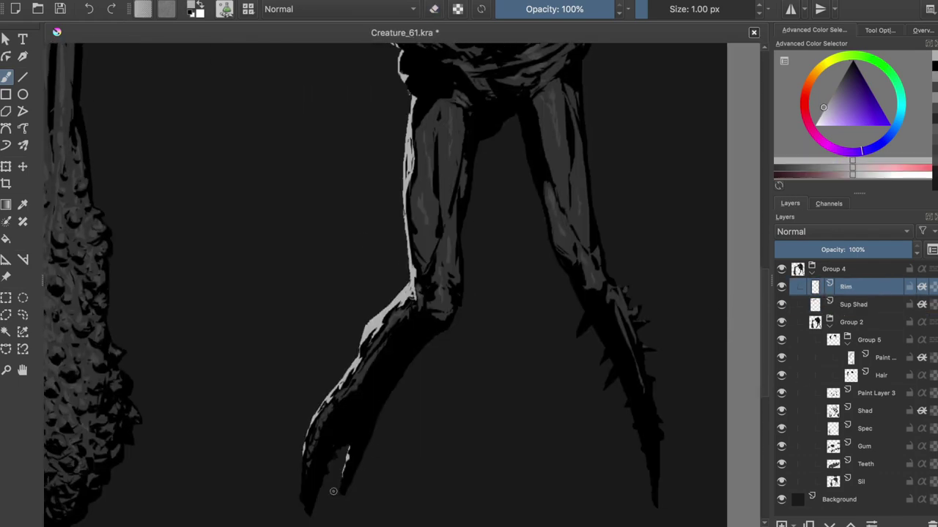
{"action": "key", "text": "ctrl+s"}
{"action": "scroll", "coordinate": [295, 374], "scroll_direction": "down", "scroll_amount": 3}
{"action": "scroll", "coordinate": [364, 322], "scroll_direction": "up", "scroll_amount": 3}
Paint rim light down the inner edge of the spiked leg from the thigh past the knee, and save
{"action": "key", "text": "m"}
{"action": "left_click_drag", "start_coordinate": [488, 148], "coordinate": [481, 166]}
{"action": "left_click_drag", "start_coordinate": [487, 159], "coordinate": [467, 175]}
{"action": "key", "text": "ctrl+s"}
{"action": "left_click_drag", "start_coordinate": [356, 195], "coordinate": [314, 356]}
{"action": "key", "text": "m"}
{"action": "scroll", "coordinate": [469, 337], "scroll_direction": "down", "scroll_amount": 3}
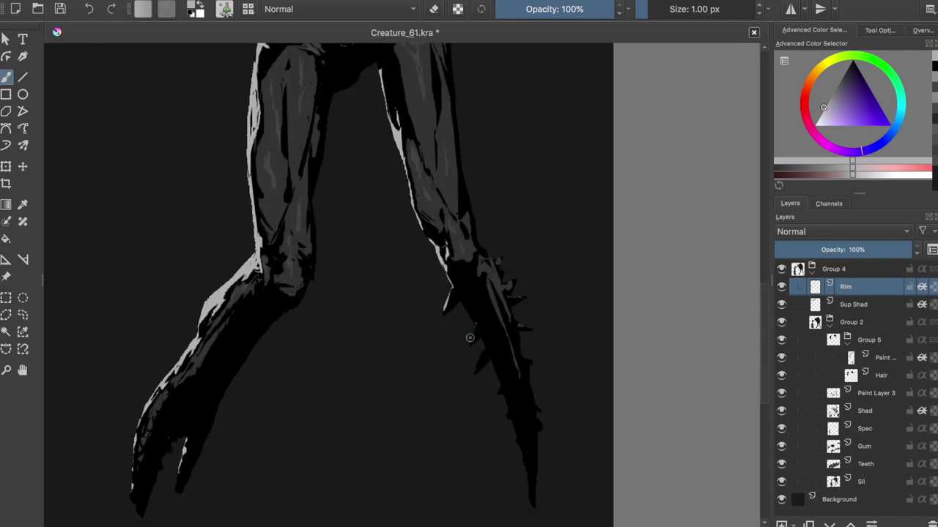
Paint rim light along the inner spikes and edge of the spiked lower leg to its tip, refining it with the eraser
{"action": "left_click_drag", "start_coordinate": [479, 334], "coordinate": [489, 347]}
{"action": "left_click_drag", "start_coordinate": [488, 359], "coordinate": [534, 486]}
{"action": "key", "text": "e"}
{"action": "left_click_drag", "start_coordinate": [522, 445], "coordinate": [527, 469]}
{"action": "key", "text": "e"}
{"action": "key", "text": "e"}
{"action": "left_click_drag", "start_coordinate": [503, 377], "coordinate": [499, 393]}
{"action": "key", "text": "e"}
{"action": "scroll", "coordinate": [466, 300], "scroll_direction": "down", "scroll_amount": 3}
{"action": "left_click_drag", "start_coordinate": [468, 298], "coordinate": [472, 317]}
{"action": "key", "text": "e"}
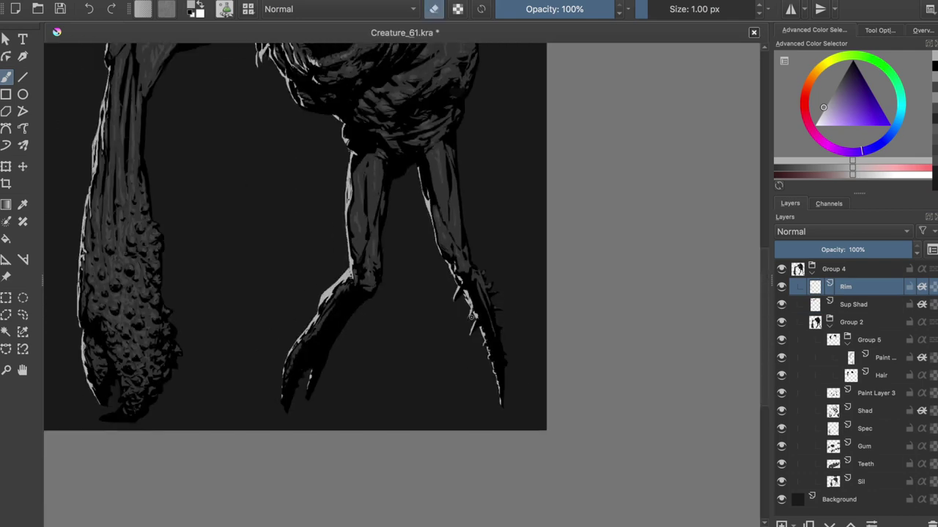